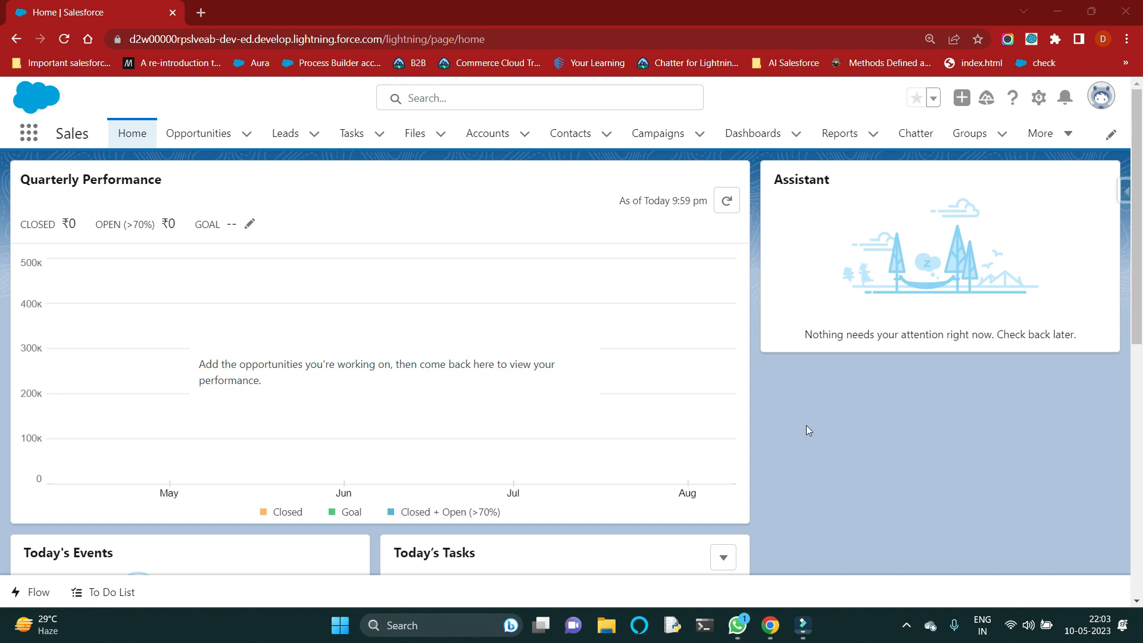
Step: Go to Setup and open the Flows page by searching for "flow"
{"action": "double_click", "coordinate": [53, 137]}
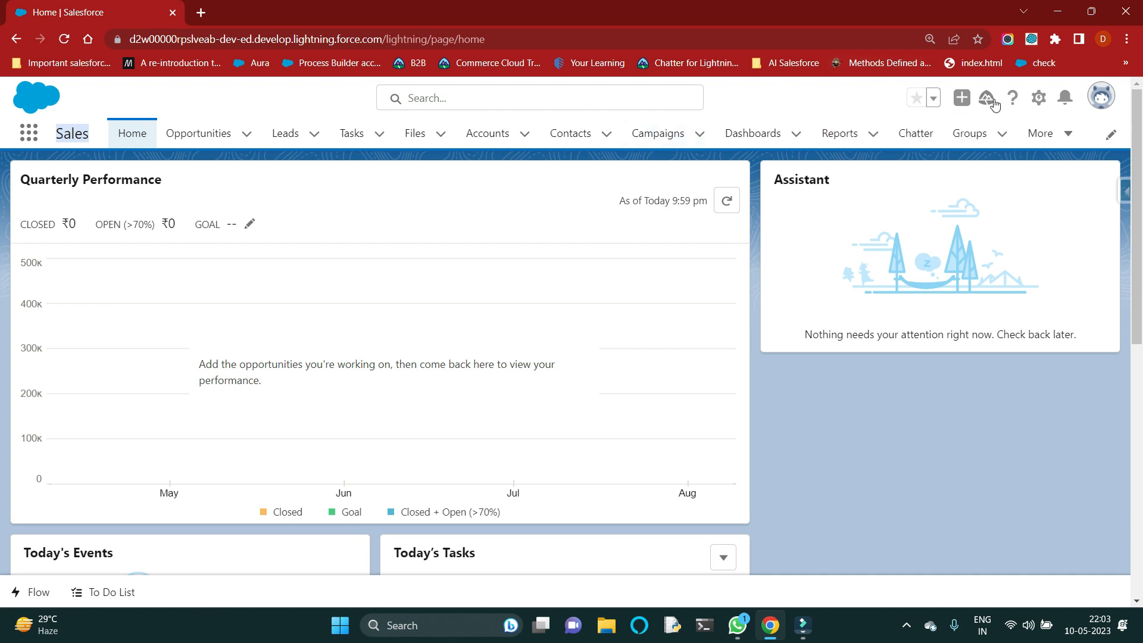
{"action": "left_click", "coordinate": [1039, 99]}
{"action": "left_click", "coordinate": [988, 142]}
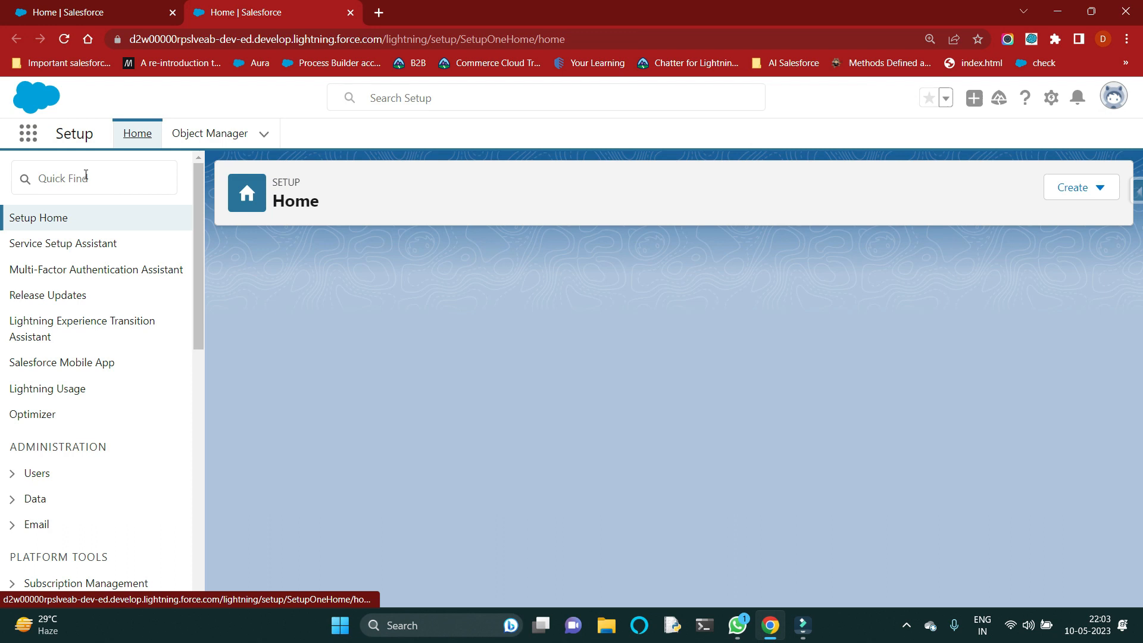
{"action": "left_click", "coordinate": [82, 176]}
{"action": "type", "text": "flow"}
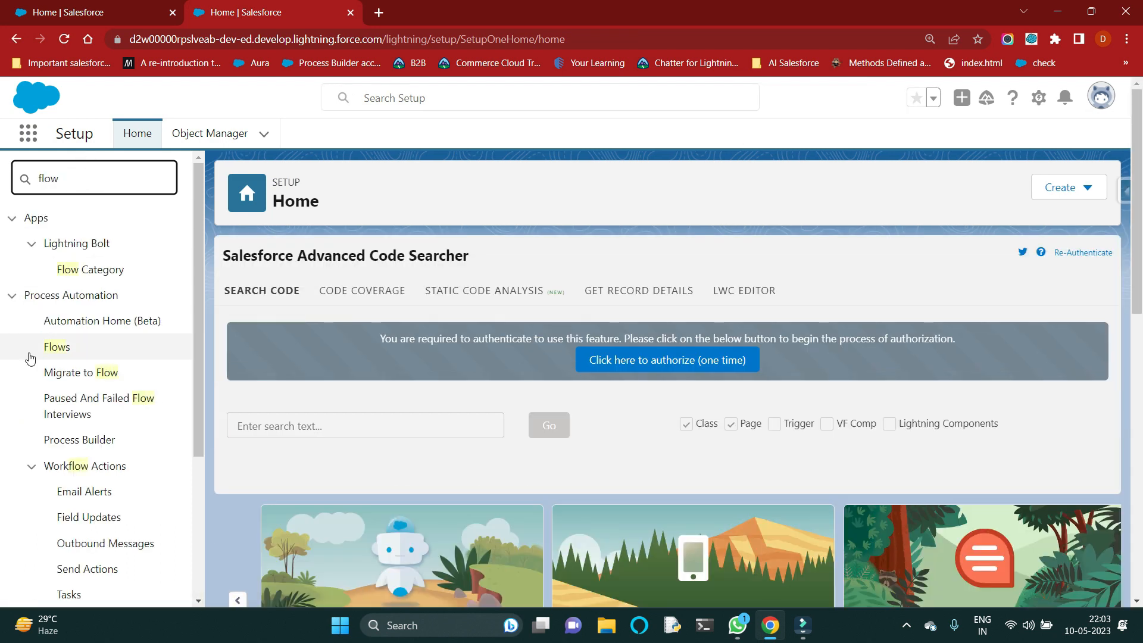
{"action": "left_click", "coordinate": [58, 349]}
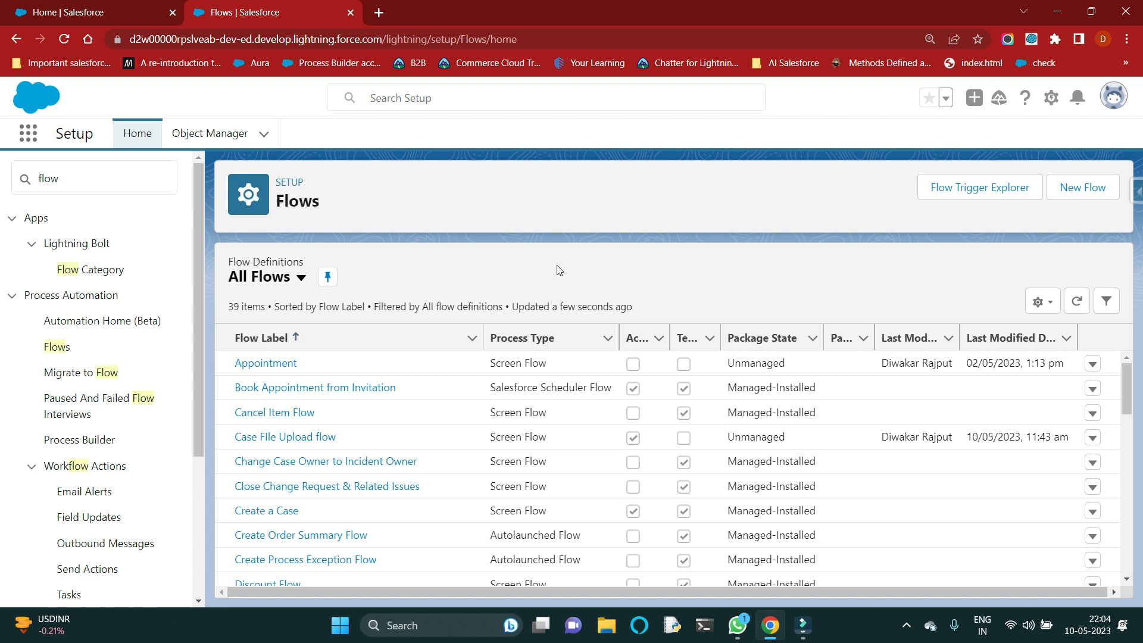
Step: Create a new flow of the Screen Flow type
{"action": "left_click", "coordinate": [1097, 188]}
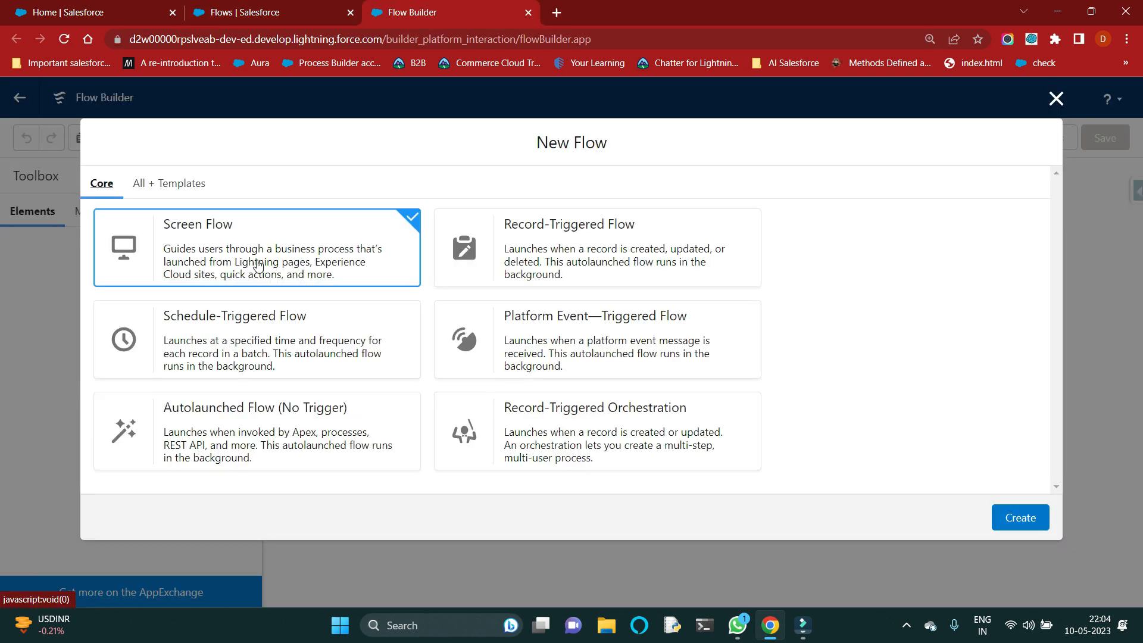
{"action": "left_click", "coordinate": [295, 257]}
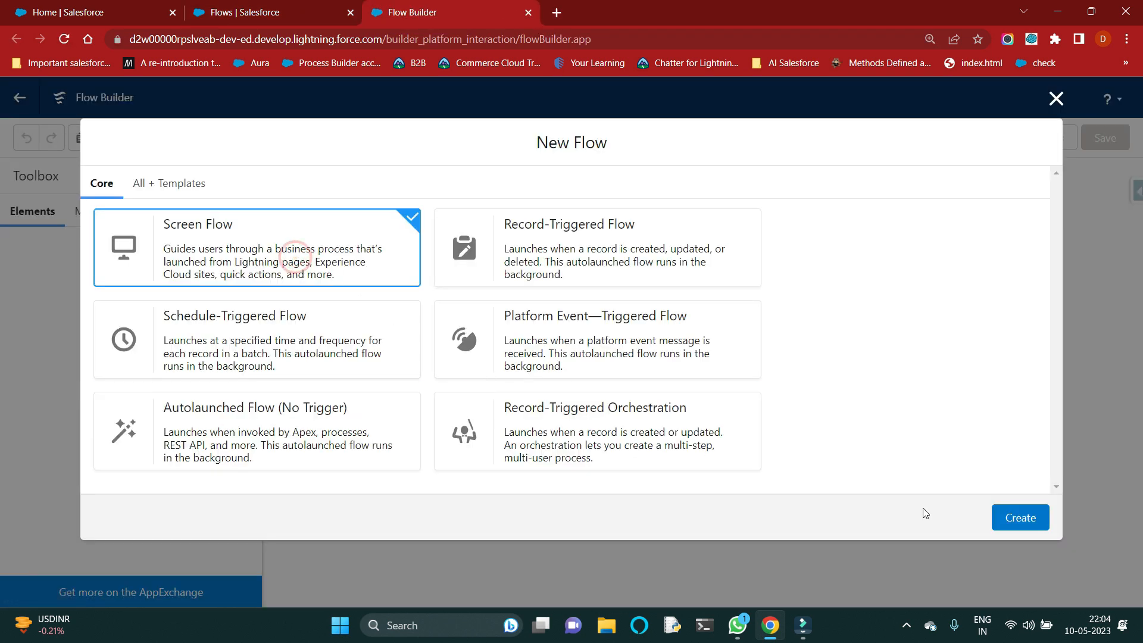
{"action": "left_click", "coordinate": [1012, 521]}
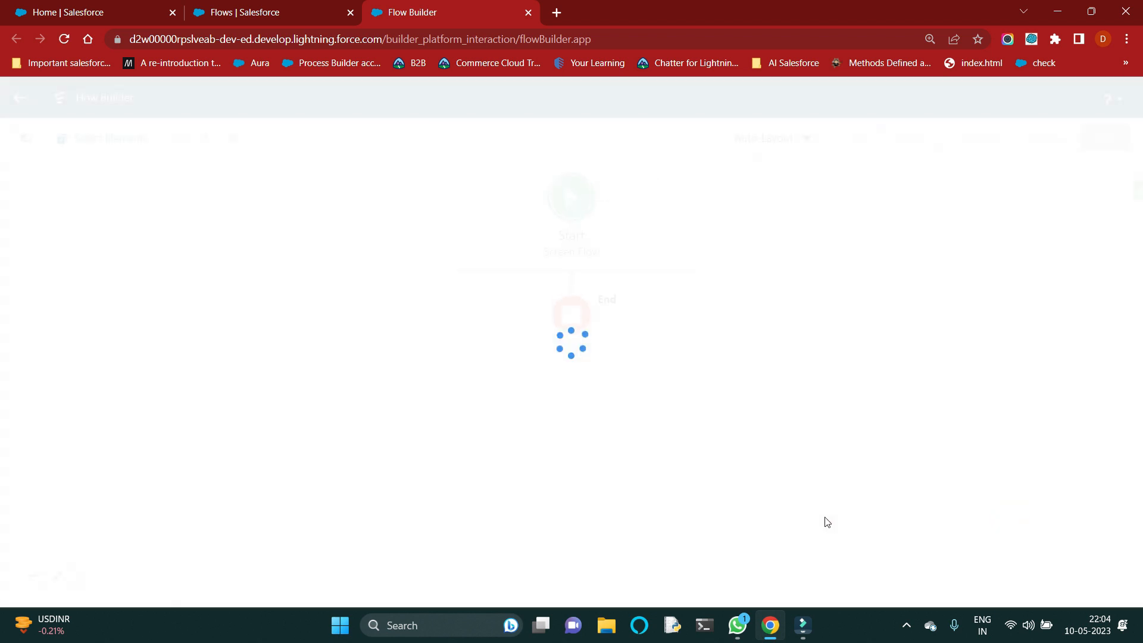
Step: Add a Screen element between Start and End and label it "Create New Case"
{"action": "left_click", "coordinate": [571, 246]}
{"action": "left_click", "coordinate": [520, 375]}
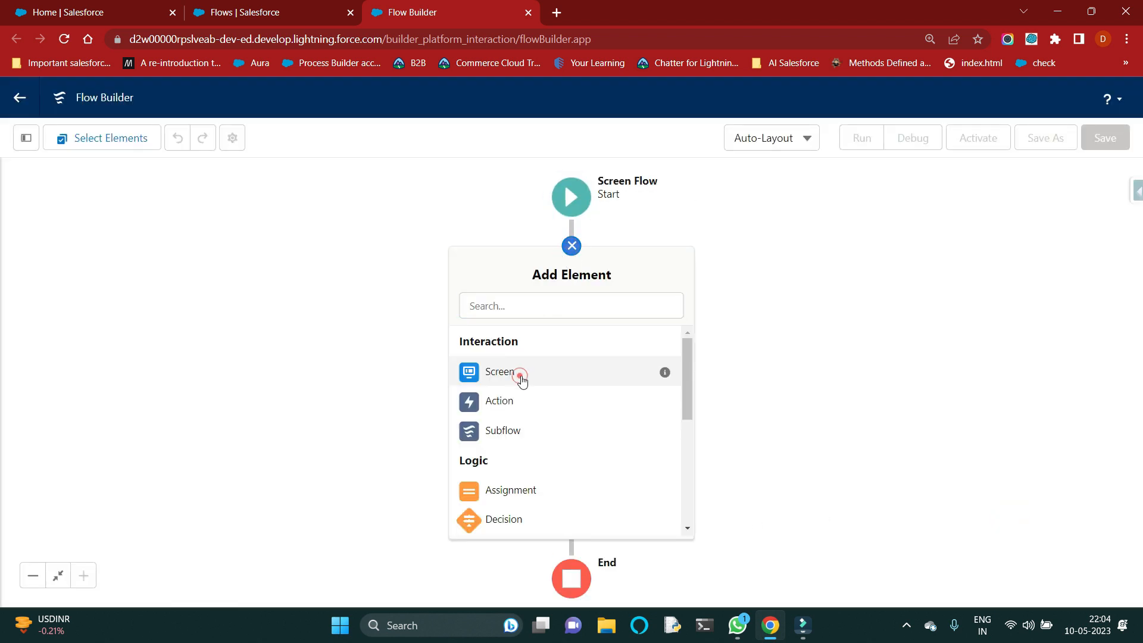
{"action": "left_click", "coordinate": [363, 242]}
{"action": "left_click", "coordinate": [862, 277]}
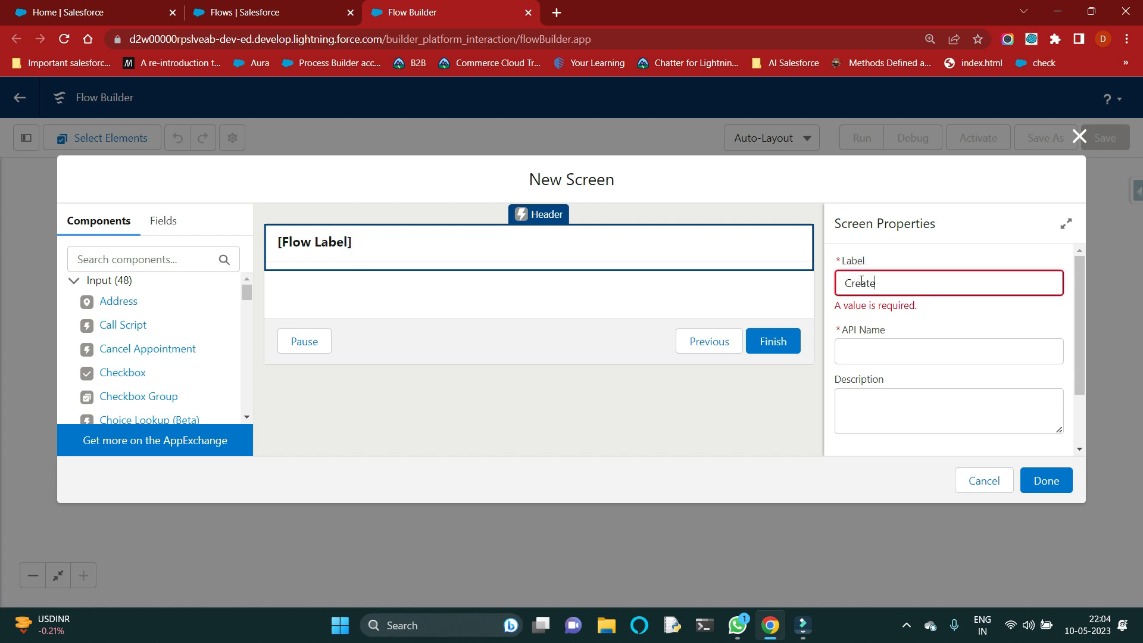
{"action": "type", "text": "Create New Case"}
{"action": "left_click", "coordinate": [985, 250]}
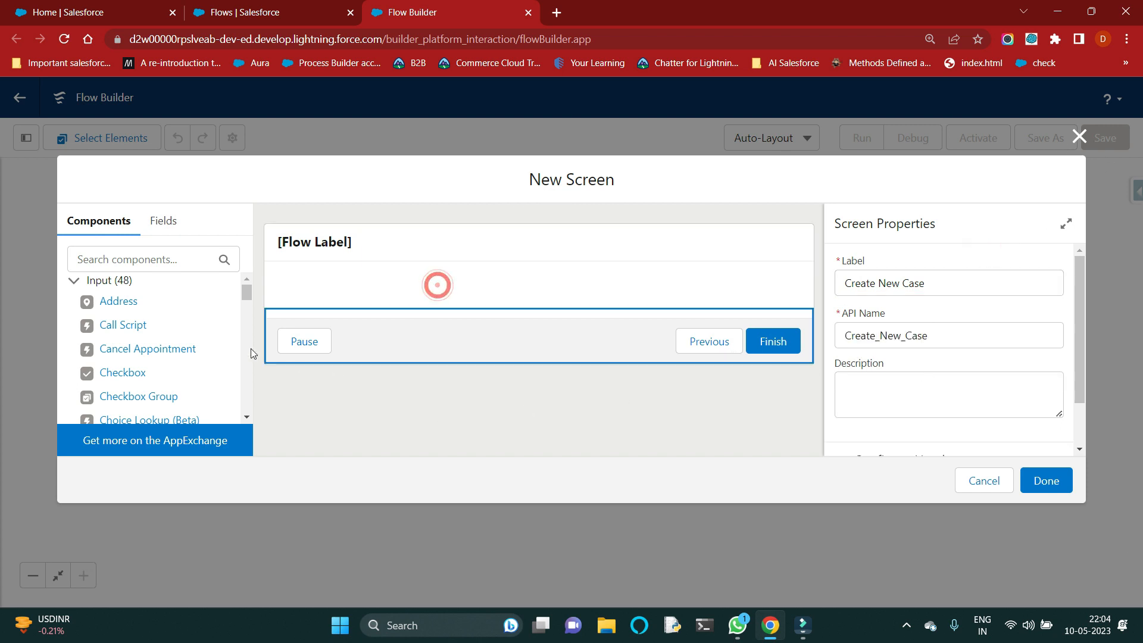
Step: Add a Text input component to the screen and label it "Subject"
{"action": "left_click", "coordinate": [154, 261]}
{"action": "type", "text": "t"}
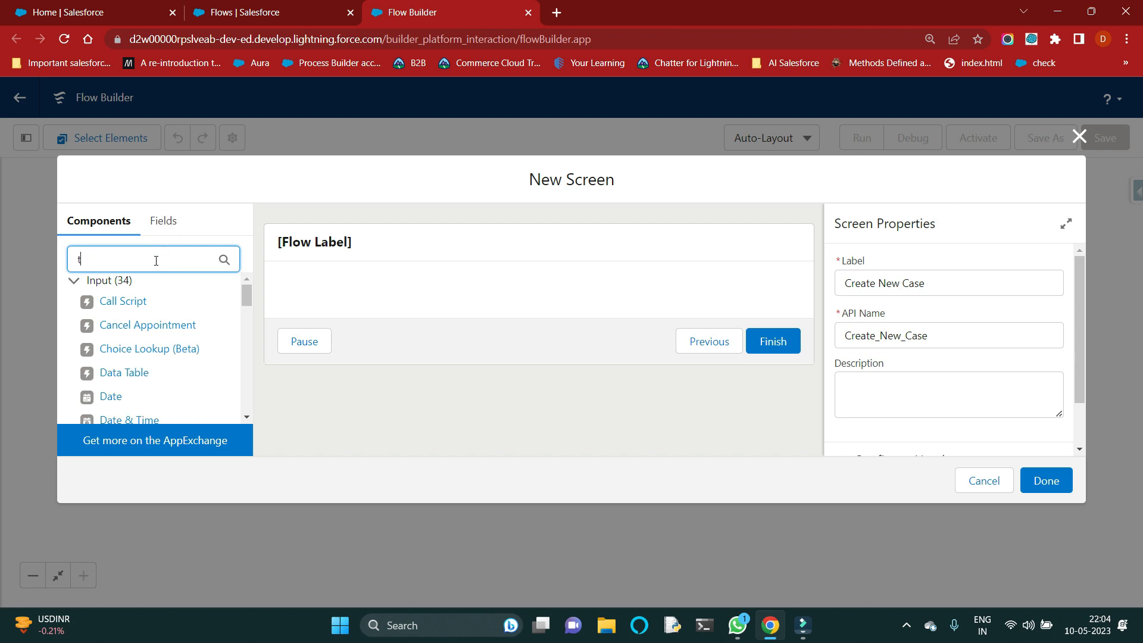
{"action": "type", "text": "ext"}
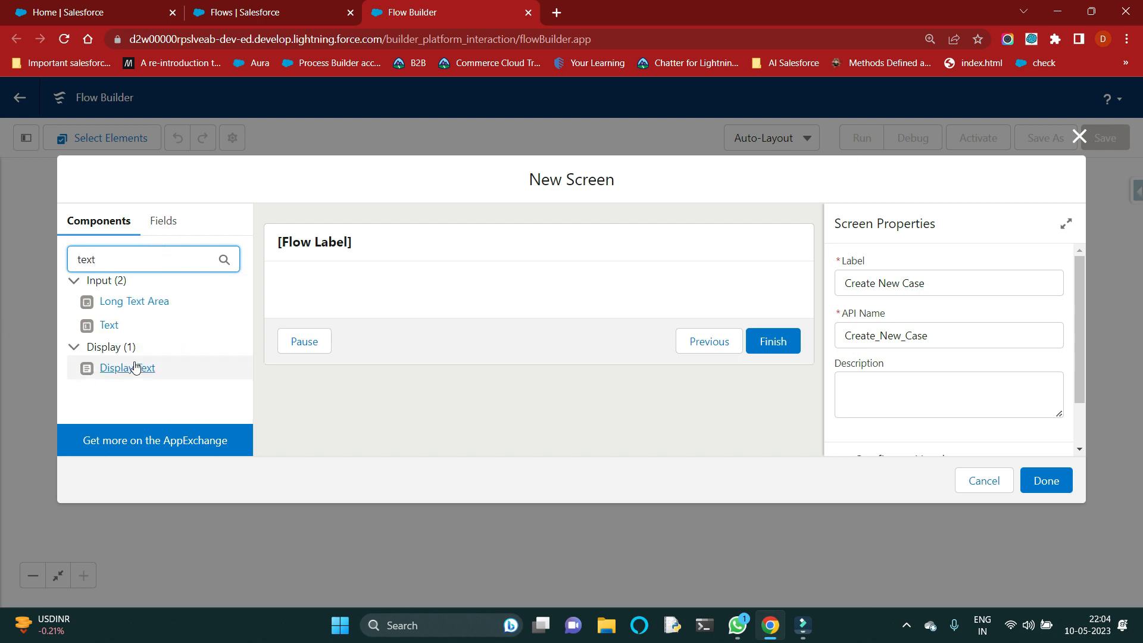
{"action": "left_click", "coordinate": [109, 325]}
{"action": "left_click_drag", "start_coordinate": [384, 283], "coordinate": [391, 298]}
{"action": "left_click", "coordinate": [893, 284]}
{"action": "type", "text": "Subject"}
{"action": "left_click", "coordinate": [962, 314]}
{"action": "scroll", "coordinate": [920, 390], "scroll_direction": "down", "scroll_amount": 2}
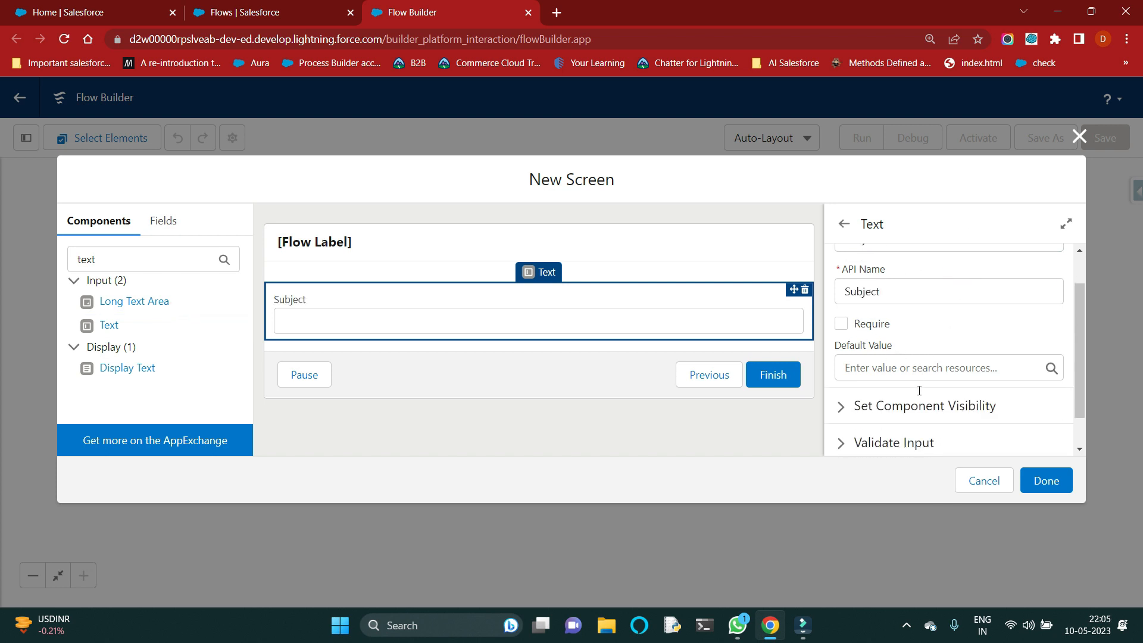
{"action": "double_click", "coordinate": [150, 256]}
{"action": "key", "text": "BackSpace"}
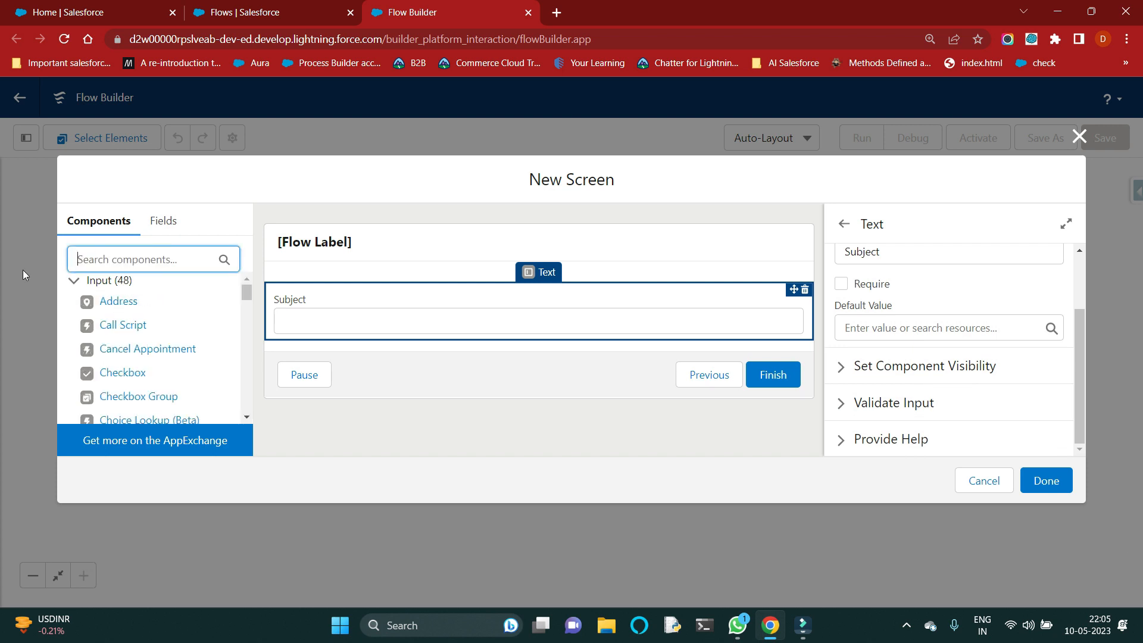
{"action": "type", "text": "Des"}
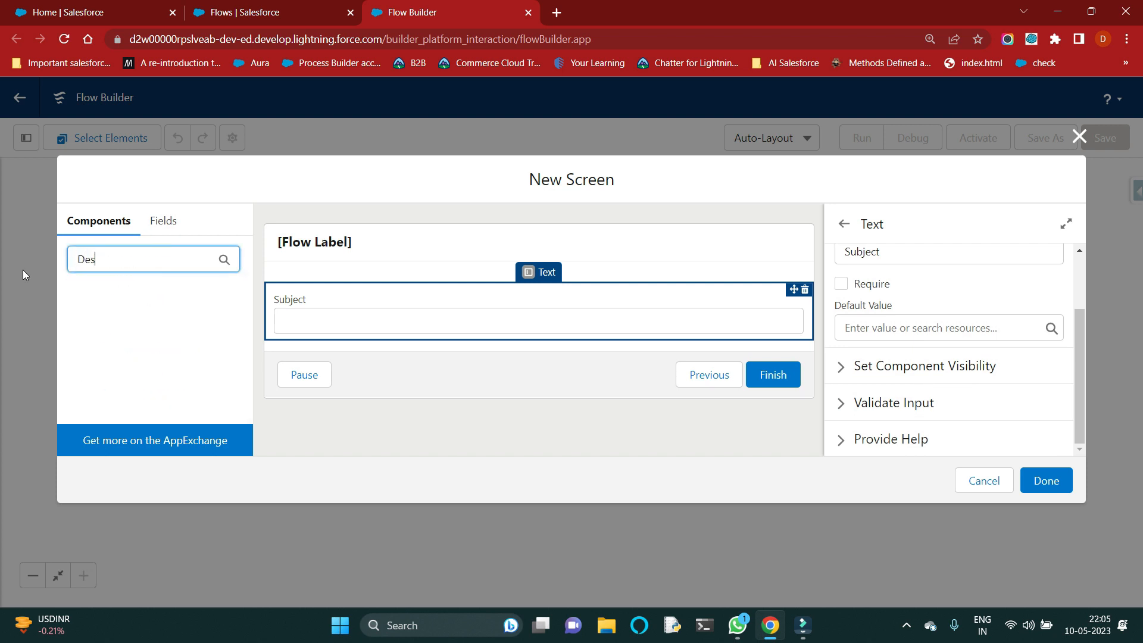
{"action": "key", "text": "BackSpace"}
{"action": "key", "text": "BackSpace"}
{"action": "key", "text": "BackSpace"}
{"action": "type", "text": "Text"}
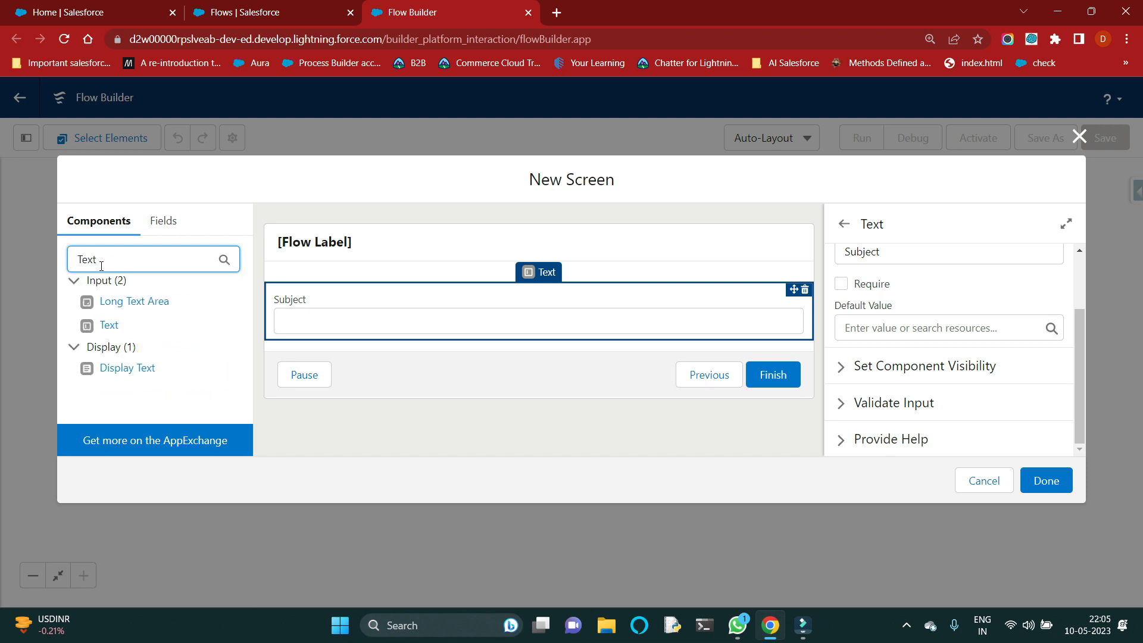
Step: Add a second Text input below Subject with "Description" as both its label and API name
{"action": "left_click", "coordinate": [109, 324]}
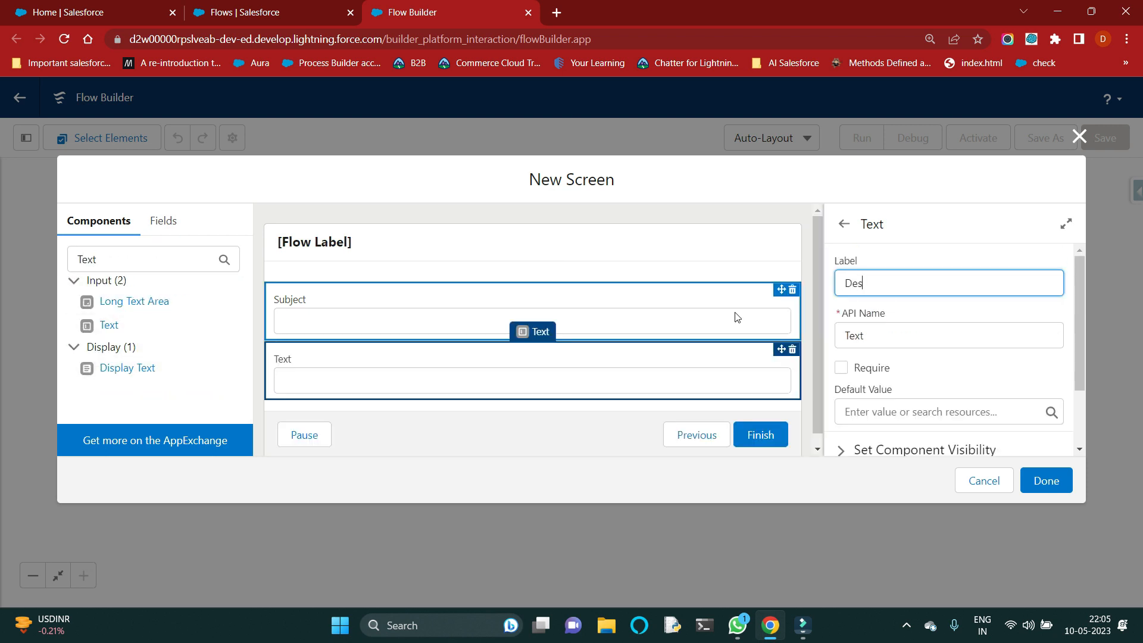
{"action": "type", "text": "Description"}
{"action": "left_click", "coordinate": [862, 334]}
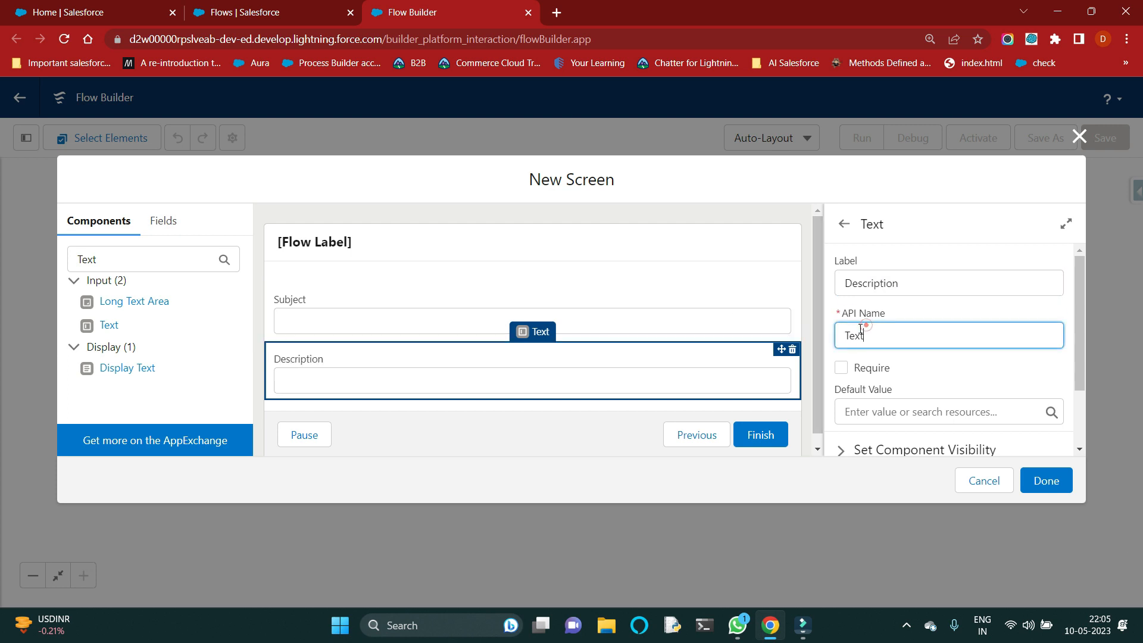
{"action": "double_click", "coordinate": [895, 336]}
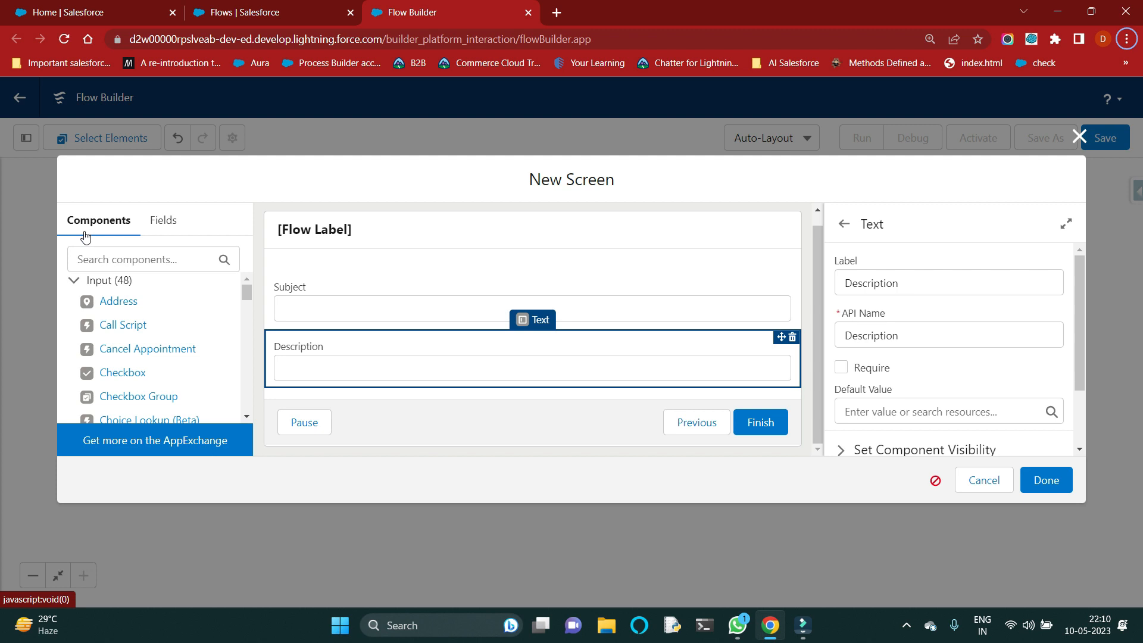
Step: Find the Choice Lookup (Beta) component and place it below the Description field, dismissing the beta notice
{"action": "left_click", "coordinate": [122, 262]}
{"action": "type", "text": "choi"}
{"action": "left_click_drag", "start_coordinate": [179, 301], "coordinate": [350, 374]}
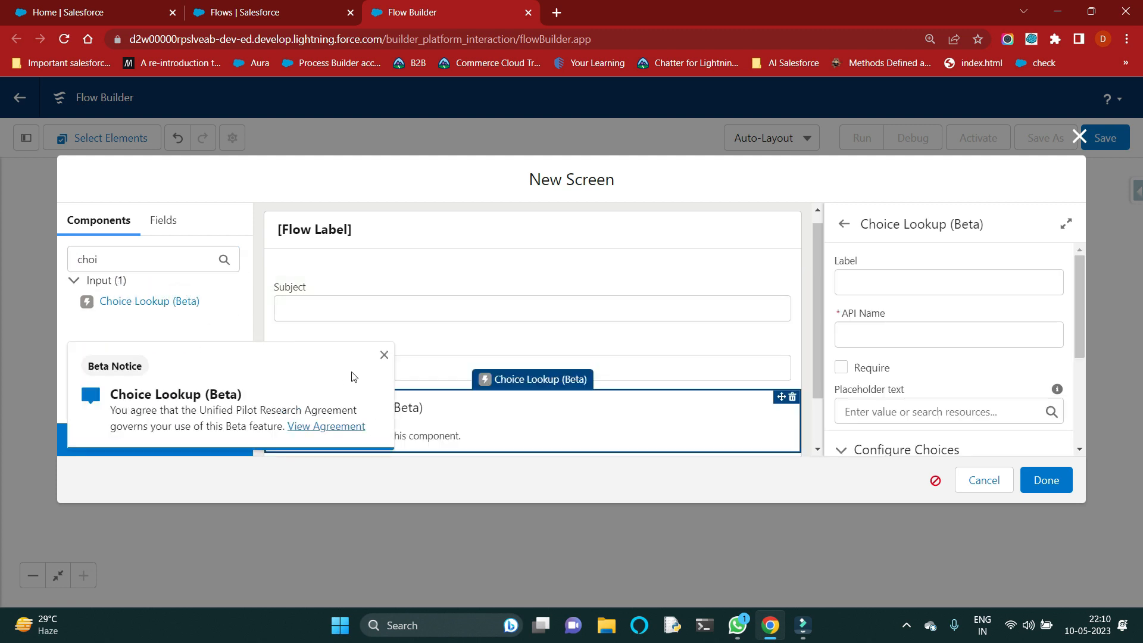
{"action": "left_click", "coordinate": [384, 354]}
{"action": "scroll", "coordinate": [447, 381], "scroll_direction": "down", "scroll_amount": 1}
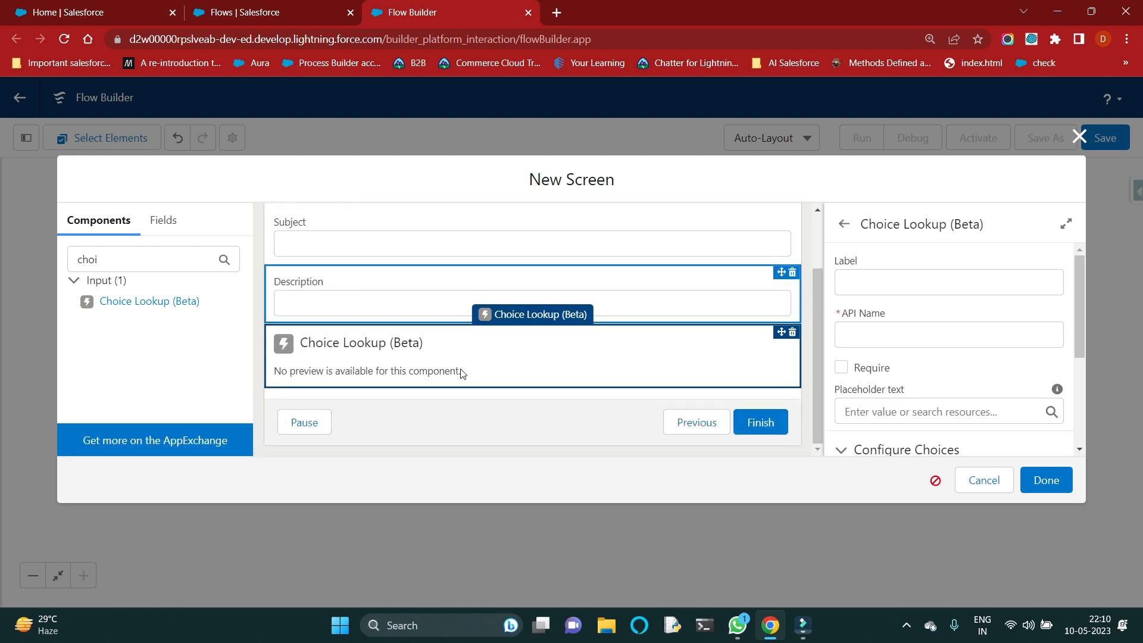
{"action": "left_click", "coordinate": [472, 346]}
Step: Label the choice lookup "Contact", give it a unique API name, and assign the existing Contact record choice set as its choice
{"action": "left_click", "coordinate": [890, 289]}
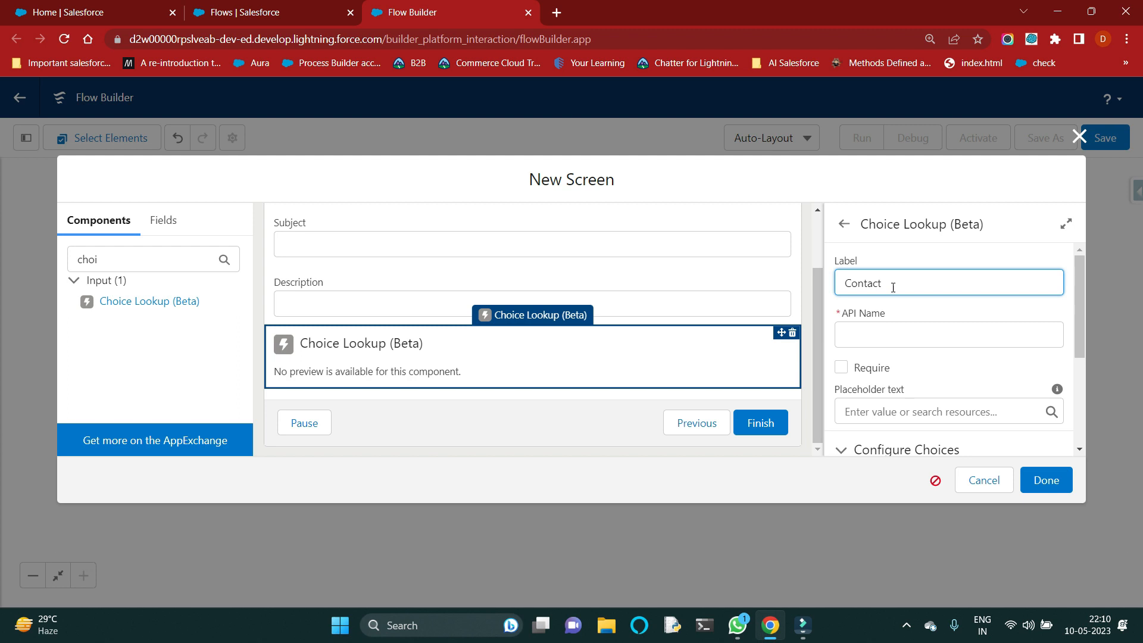
{"action": "left_click", "coordinate": [903, 328]}
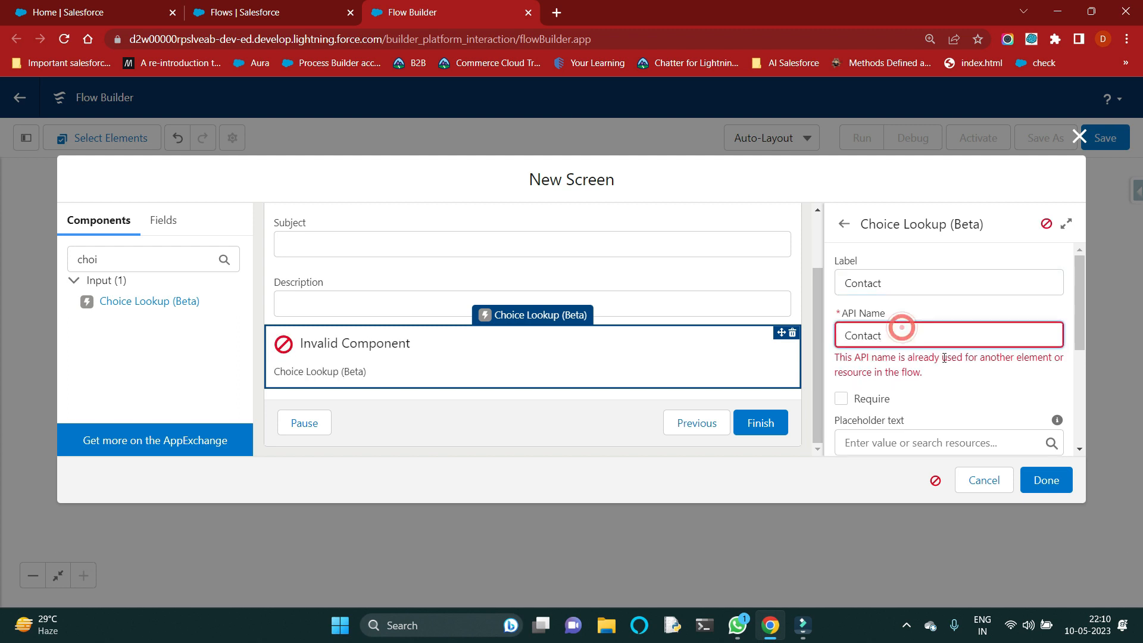
{"action": "left_click", "coordinate": [913, 344]}
{"action": "type", "text": "Loo"}
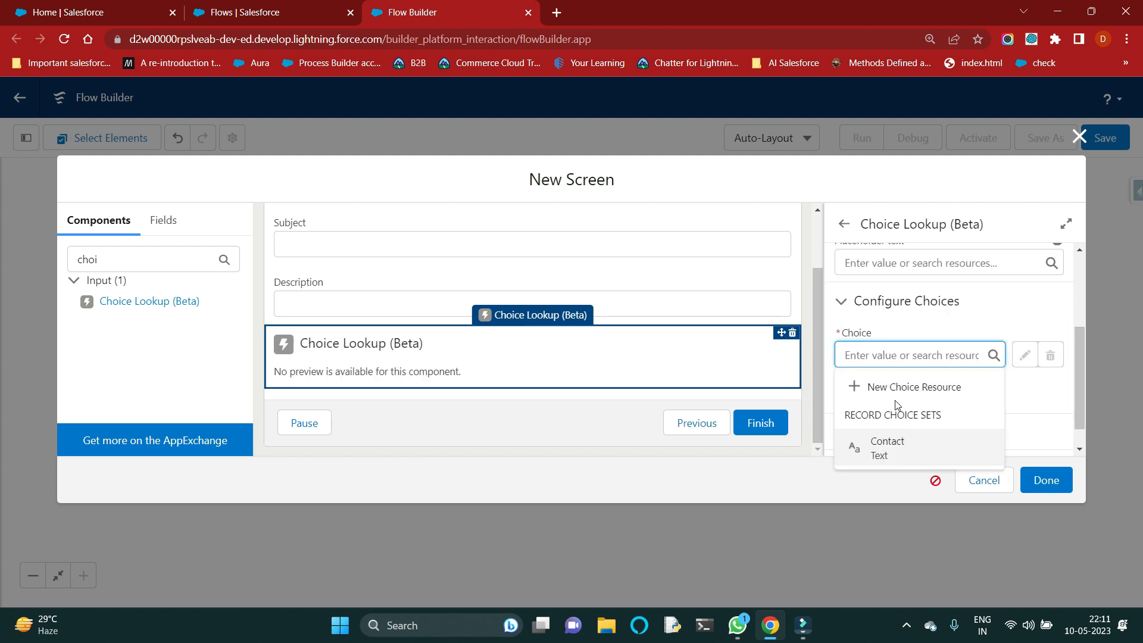
{"action": "left_click", "coordinate": [898, 446]}
{"action": "left_click", "coordinate": [996, 399]}
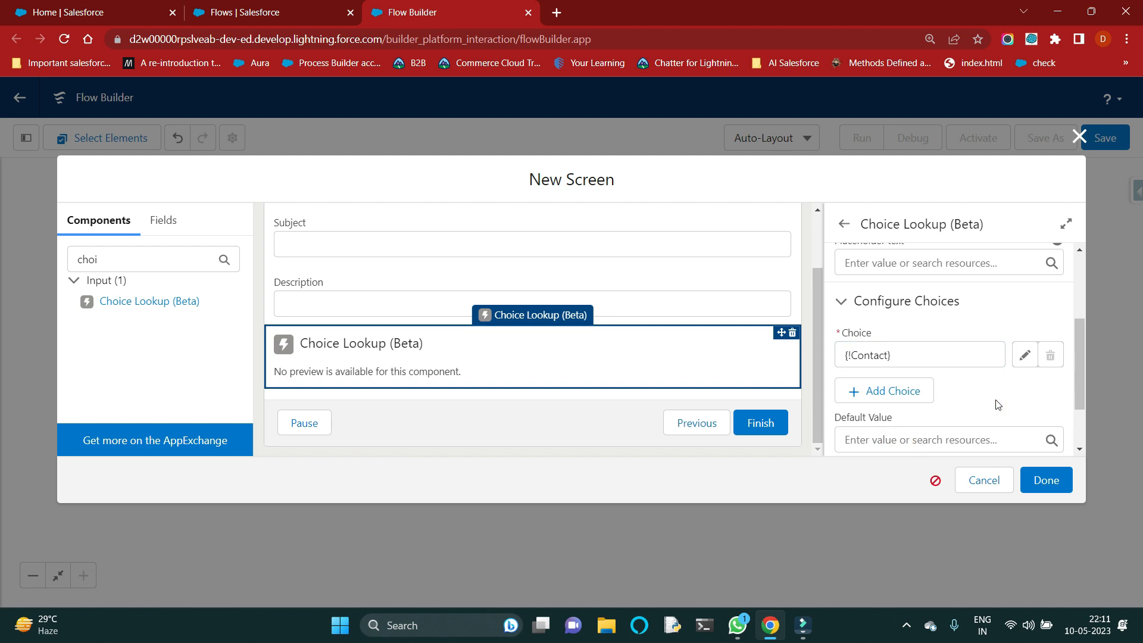
Step: Add another Choice Lookup (Beta) below the Contact lookup and label it "Account"
{"action": "left_click_drag", "start_coordinate": [154, 300], "coordinate": [341, 362]}
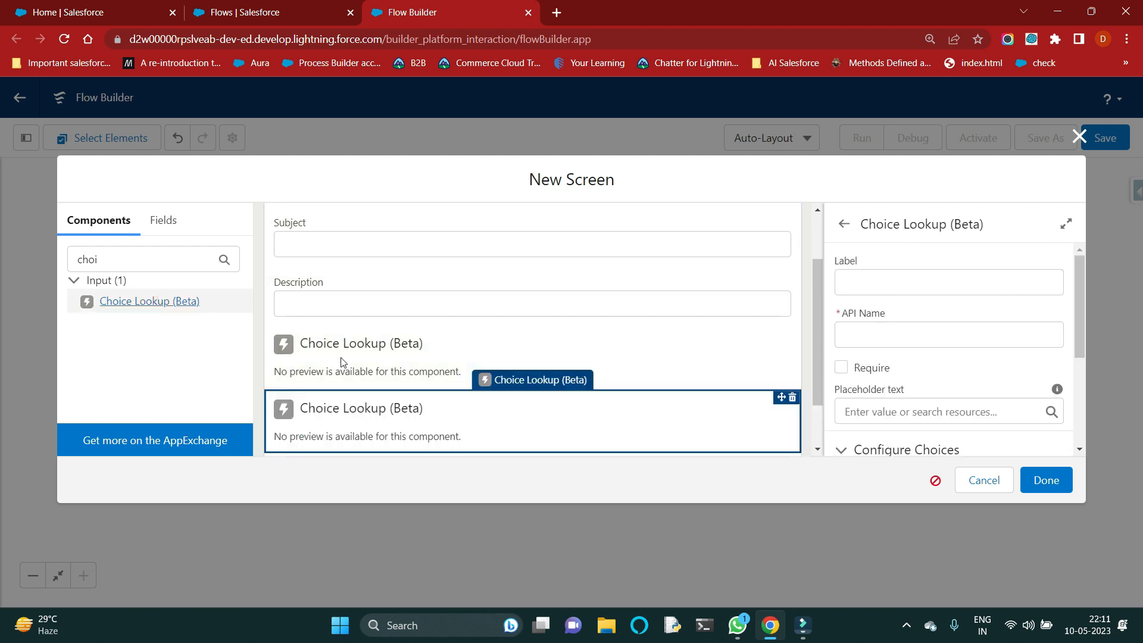
{"action": "left_click", "coordinate": [961, 286]}
{"action": "type", "text": "Account"}
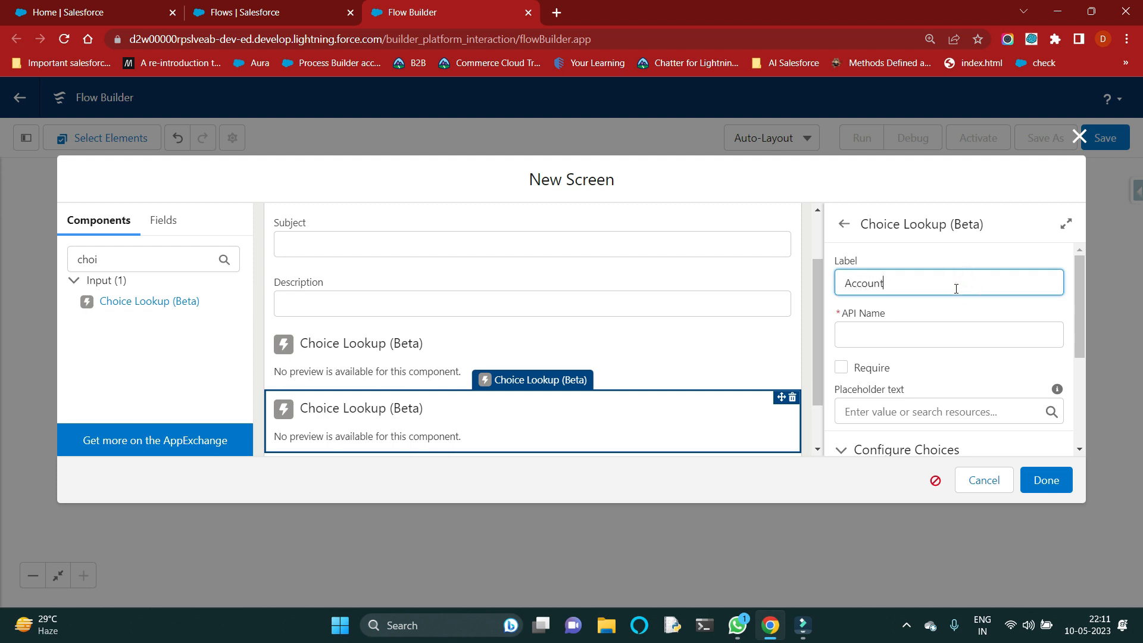
{"action": "left_click", "coordinate": [946, 349]}
Step: Start a new choice resource for the Account lookup as a Record Choice Set with the API name "Account List"
{"action": "scroll", "coordinate": [951, 360], "scroll_direction": "down", "scroll_amount": 3}
{"action": "left_click", "coordinate": [912, 355]}
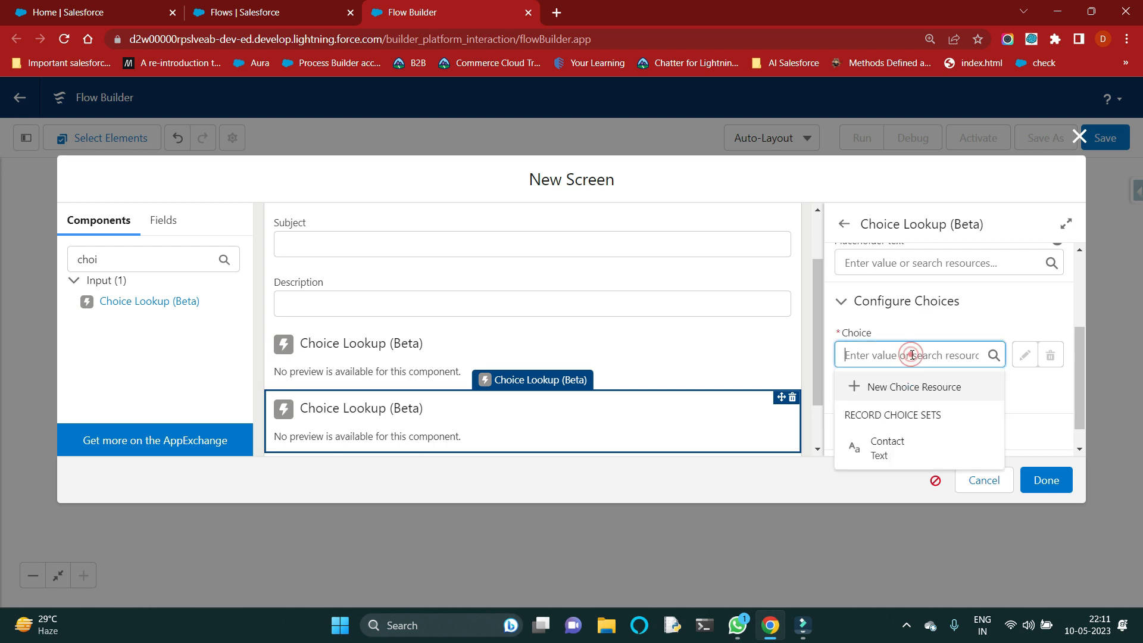
{"action": "left_click", "coordinate": [905, 388]}
{"action": "left_click", "coordinate": [375, 279]}
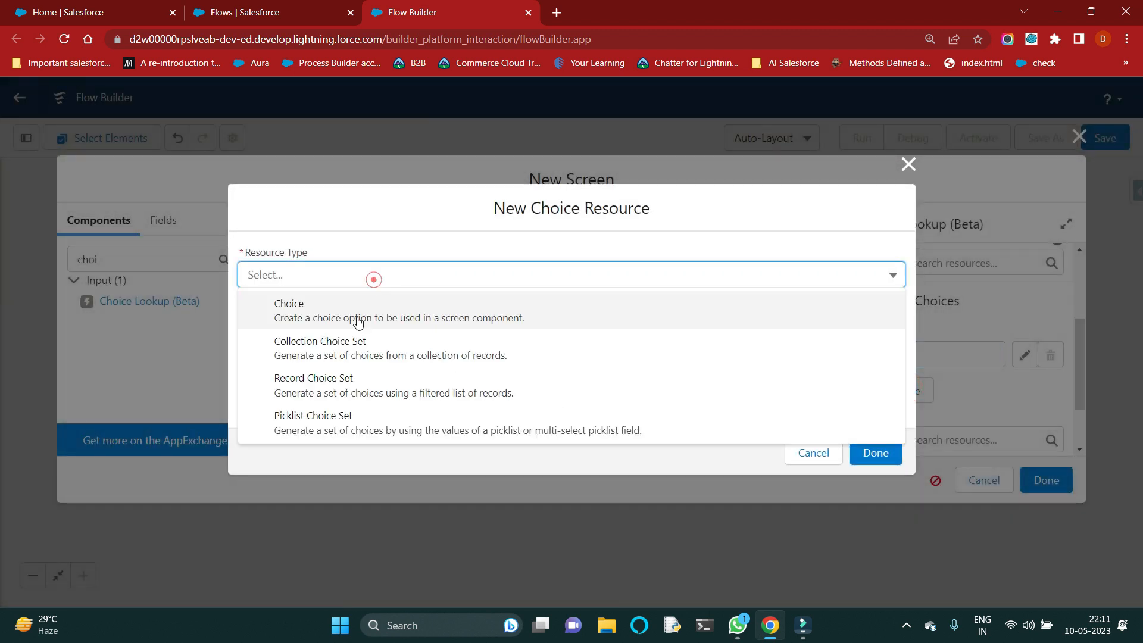
{"action": "left_click", "coordinate": [339, 386]}
{"action": "left_click", "coordinate": [320, 305]}
{"action": "type", "text": "Account List"}
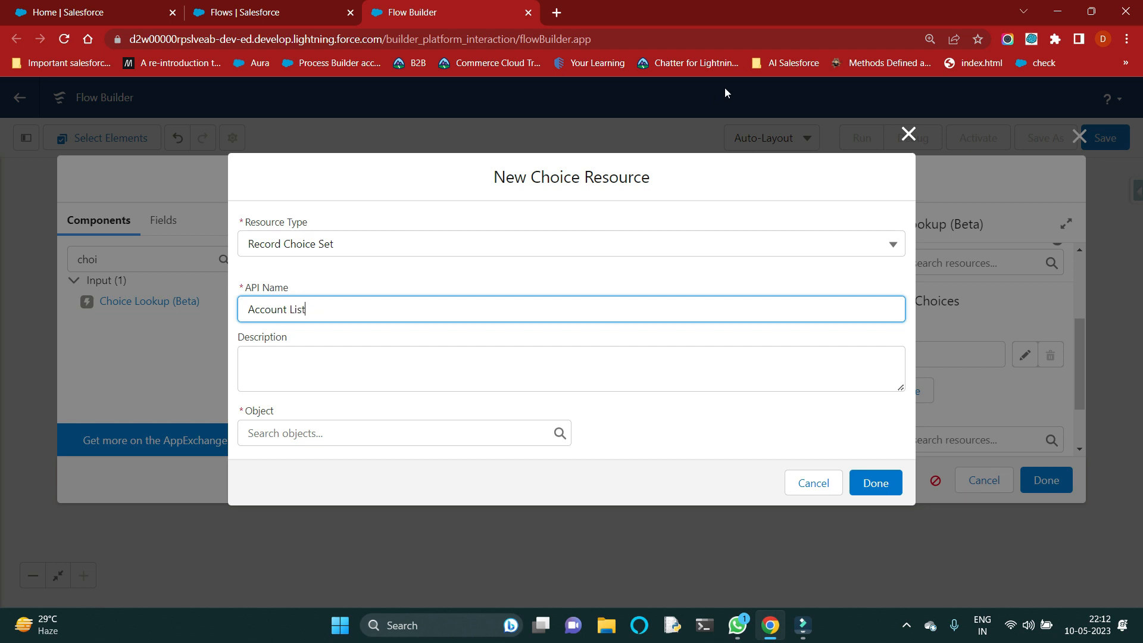
{"action": "left_click", "coordinate": [466, 297]}
{"action": "left_click", "coordinate": [429, 328]}
Step: Set the choice set's object to Account and its condition requirements to None—Get All Account Records
{"action": "left_click", "coordinate": [323, 429]}
{"action": "type", "text": "acc"}
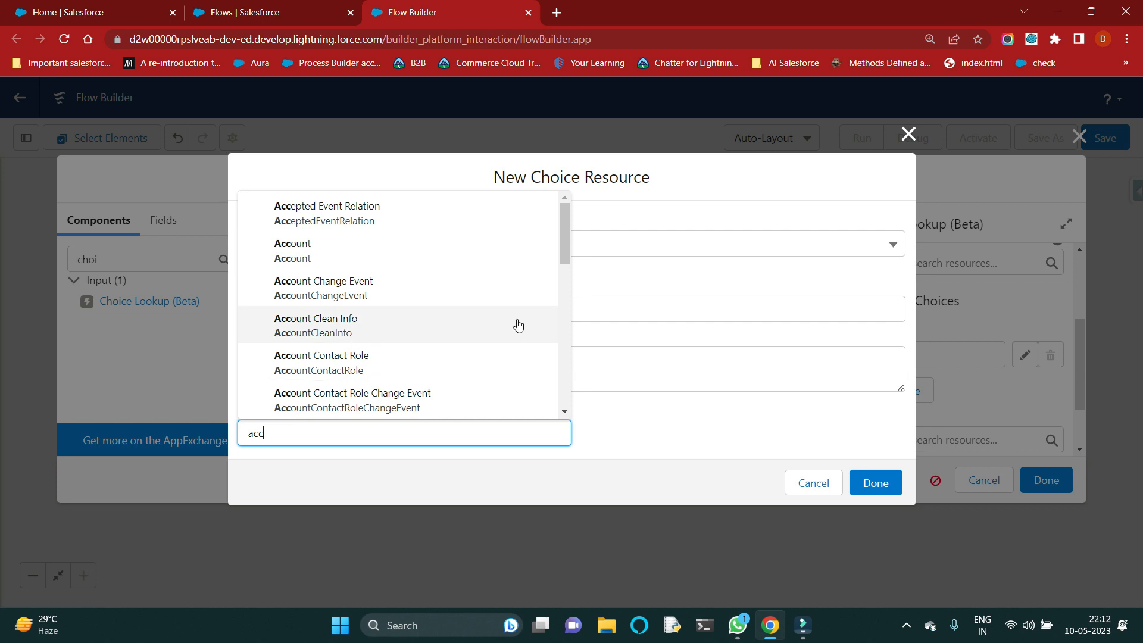
{"action": "left_click", "coordinate": [518, 256]}
{"action": "scroll", "coordinate": [459, 375], "scroll_direction": "down", "scroll_amount": 3}
{"action": "left_click", "coordinate": [353, 276]}
{"action": "left_click", "coordinate": [329, 300]}
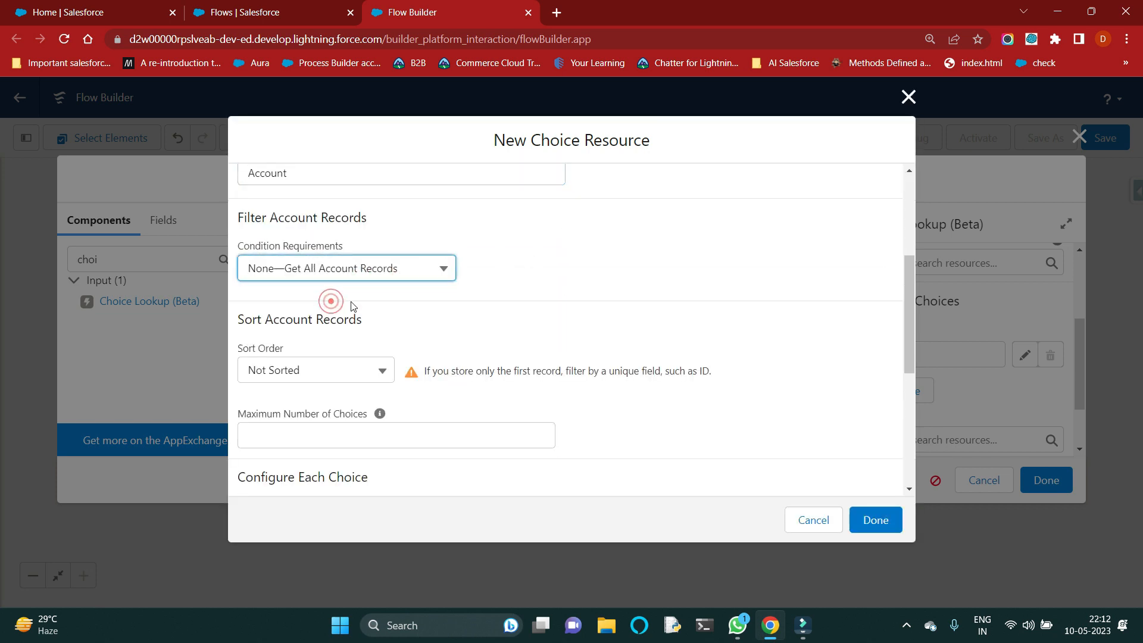
Step: Set the choice label of the Account record choice set to the Name field
{"action": "scroll", "coordinate": [498, 324], "scroll_direction": "down", "scroll_amount": 3}
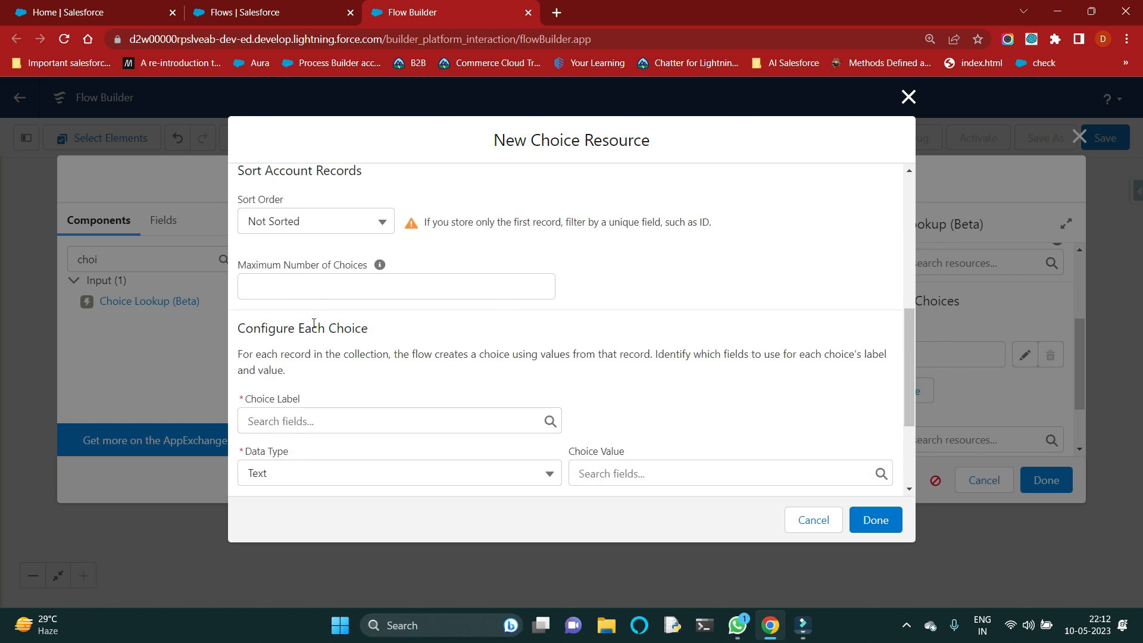
{"action": "scroll", "coordinate": [316, 333], "scroll_direction": "down", "scroll_amount": 1}
{"action": "left_click", "coordinate": [309, 344]}
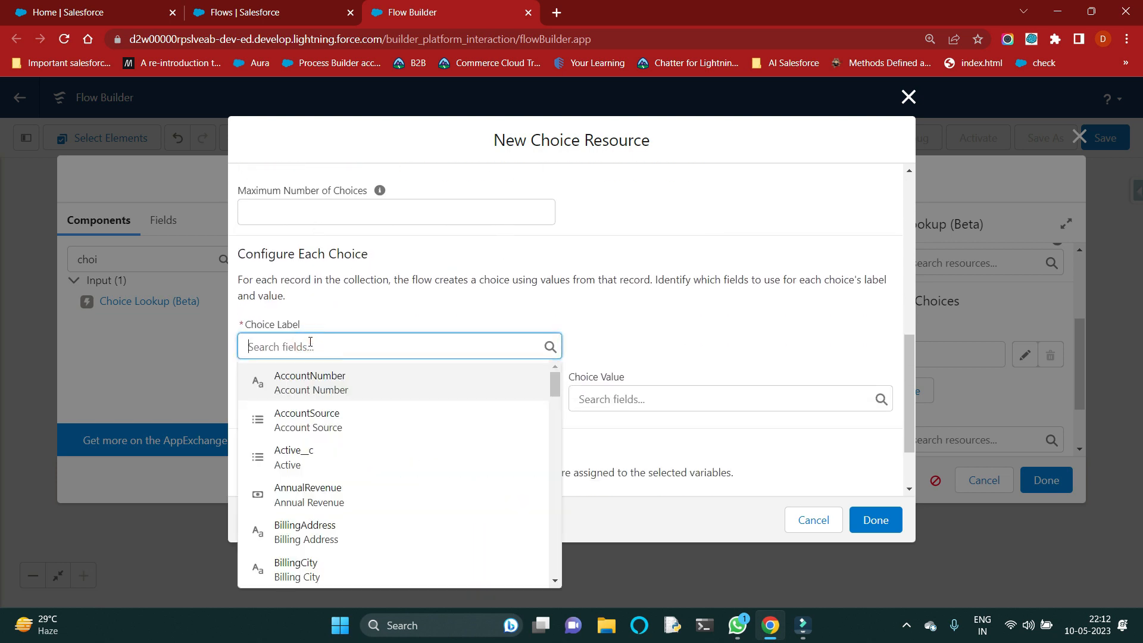
{"action": "type", "text": "Name"}
{"action": "left_click", "coordinate": [318, 381]}
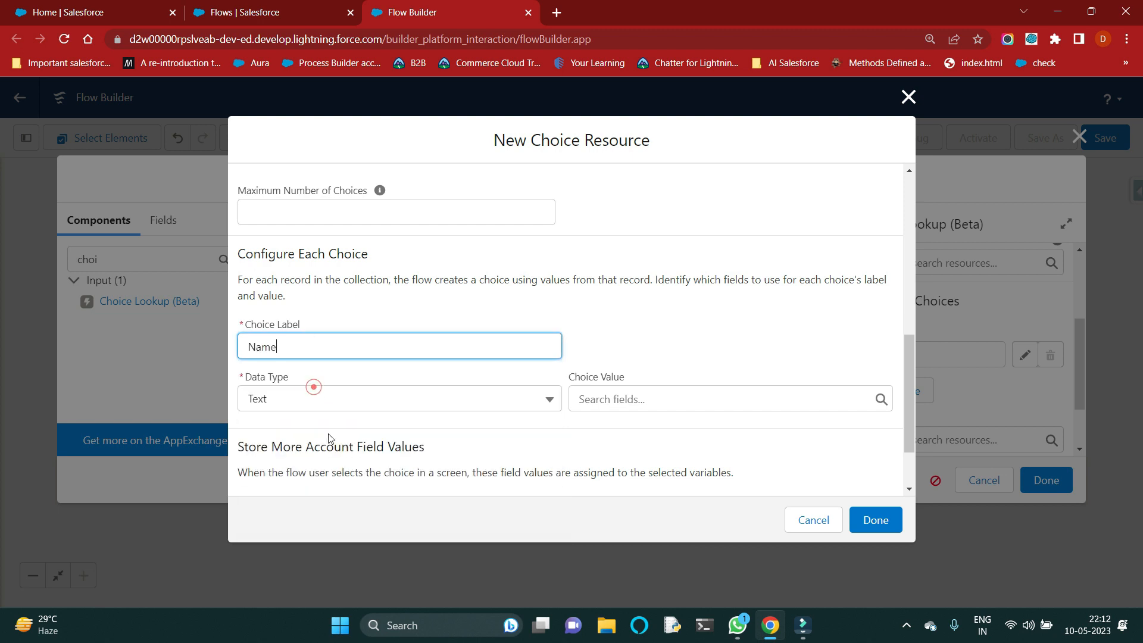
Step: Set the Account choice set's choice value to the Id field and complete the resource and the screen
{"action": "left_click", "coordinate": [616, 404]}
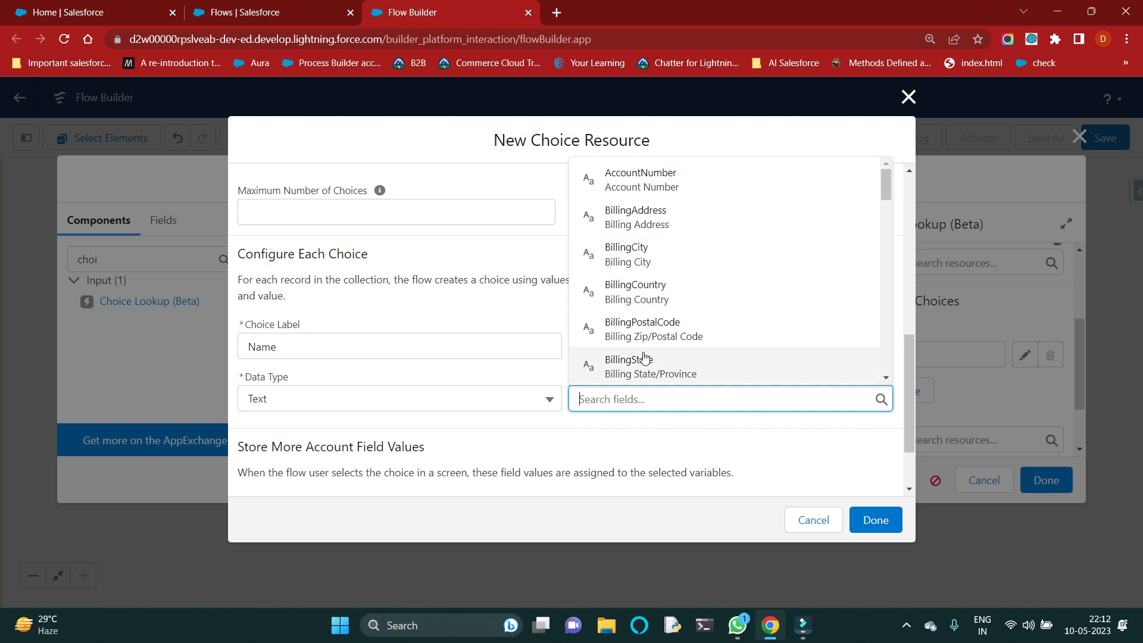
{"action": "scroll", "coordinate": [654, 354], "scroll_direction": "down", "scroll_amount": 3}
{"action": "scroll", "coordinate": [658, 355], "scroll_direction": "down", "scroll_amount": 1}
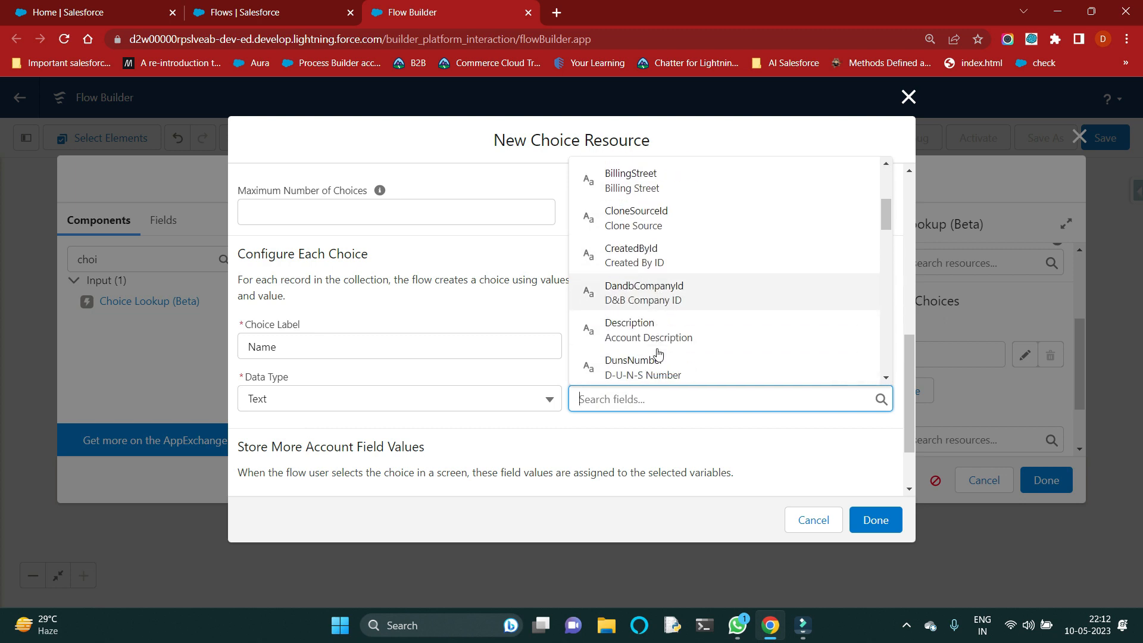
{"action": "type", "text": "id"}
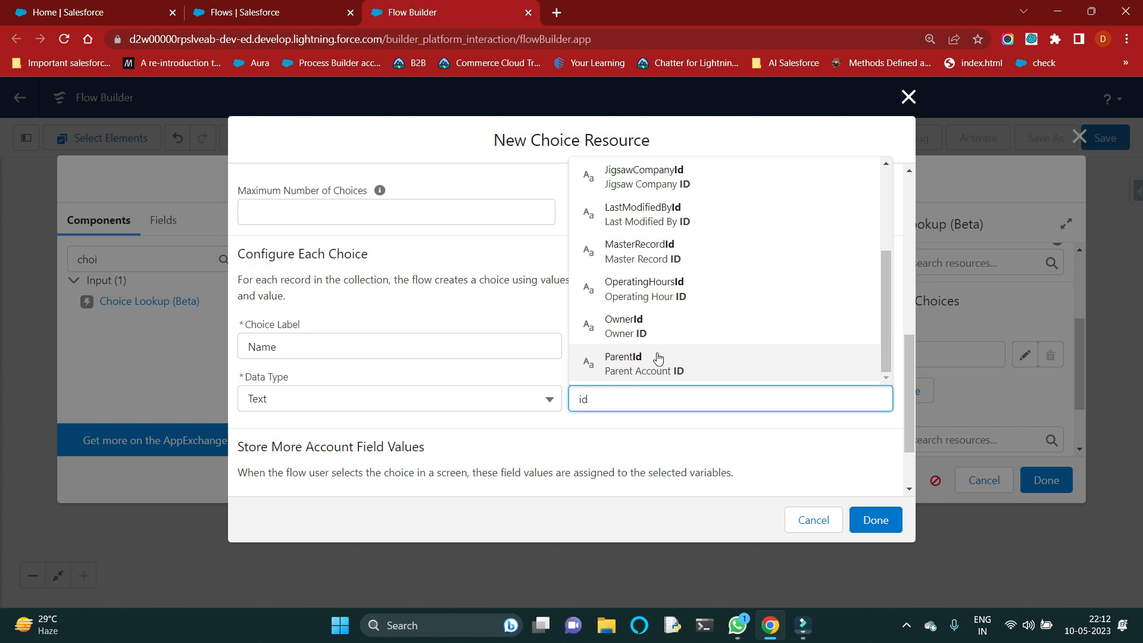
{"action": "scroll", "coordinate": [663, 356], "scroll_direction": "up", "scroll_amount": 2}
{"action": "scroll", "coordinate": [674, 243], "scroll_direction": "up", "scroll_amount": 2}
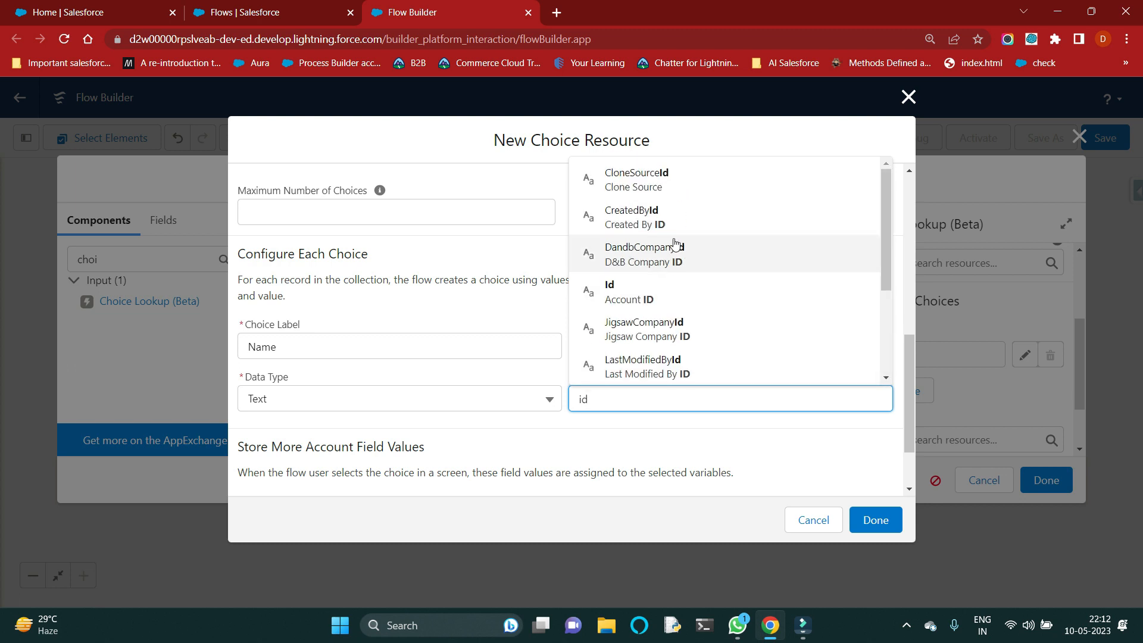
{"action": "left_click", "coordinate": [653, 297]}
{"action": "left_click", "coordinate": [644, 410]}
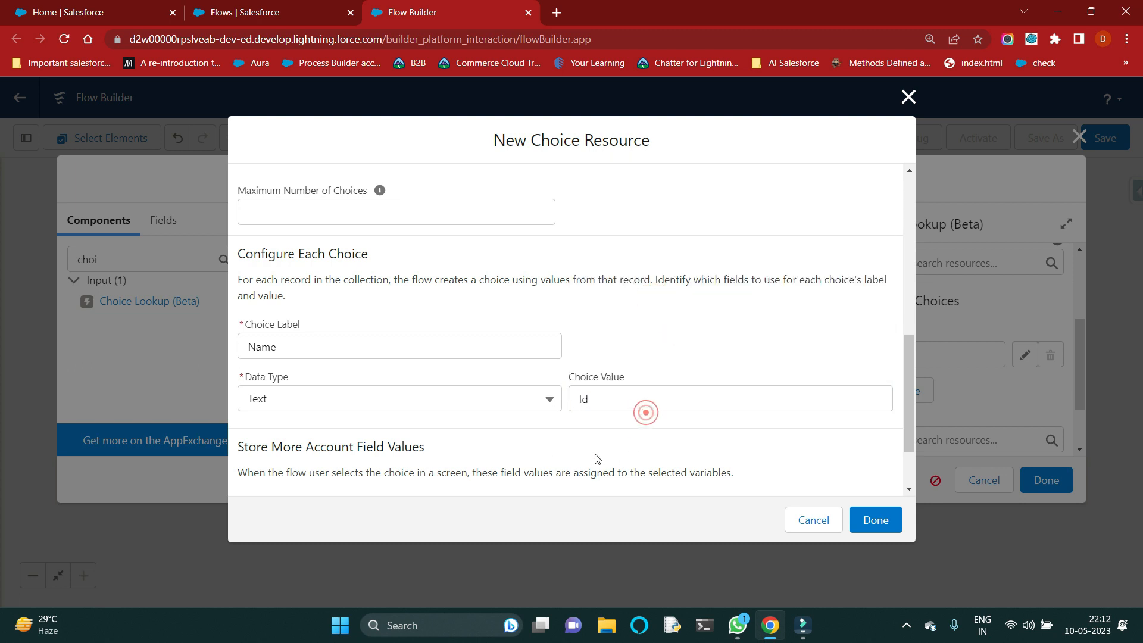
{"action": "scroll", "coordinate": [400, 403], "scroll_direction": "down", "scroll_amount": 2}
{"action": "scroll", "coordinate": [400, 404], "scroll_direction": "down", "scroll_amount": 1}
{"action": "left_click", "coordinate": [874, 519]}
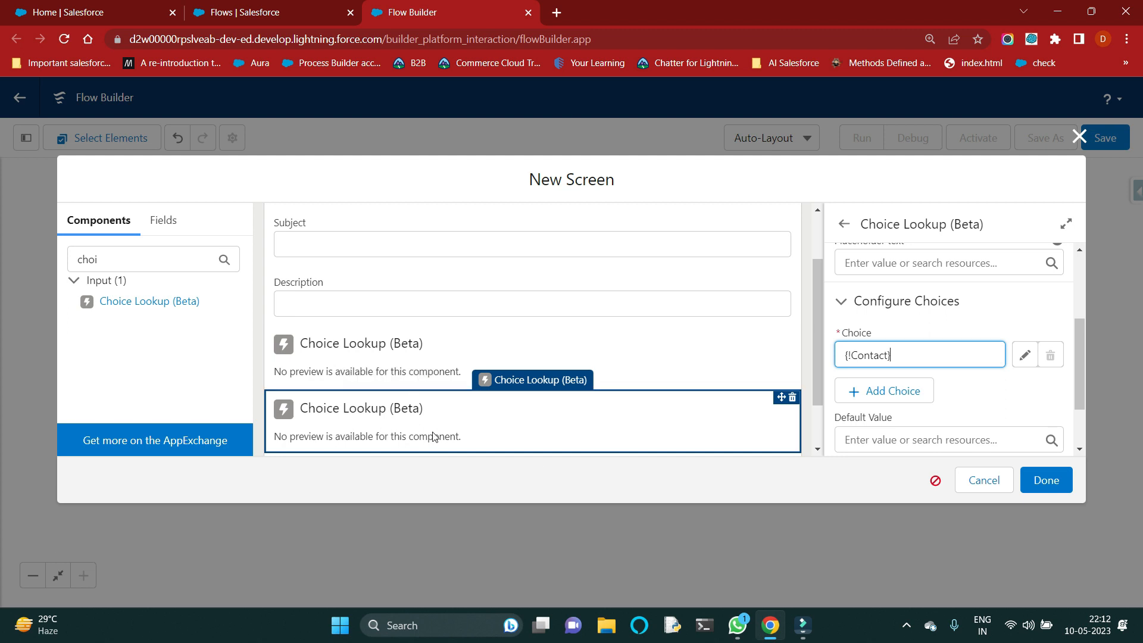
{"action": "left_click", "coordinate": [1048, 482]}
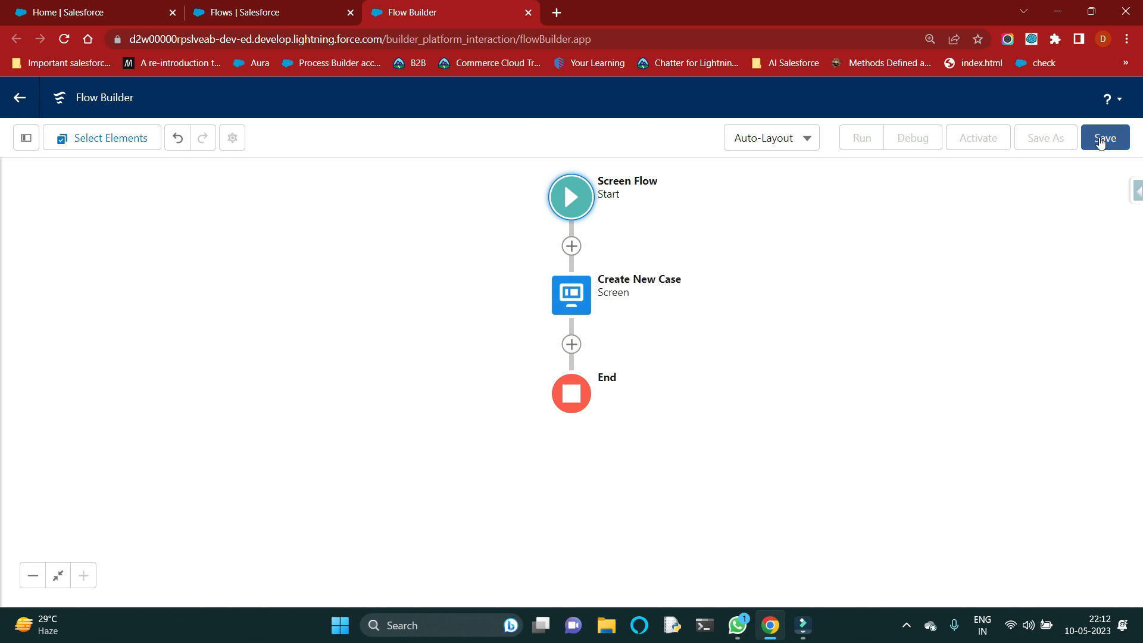
Step: Save the flow with the label "Flow for Utility Bar" and the API name "Flow_for_Utility_Bar"
{"action": "left_click", "coordinate": [1100, 139]}
{"action": "left_click", "coordinate": [447, 283]}
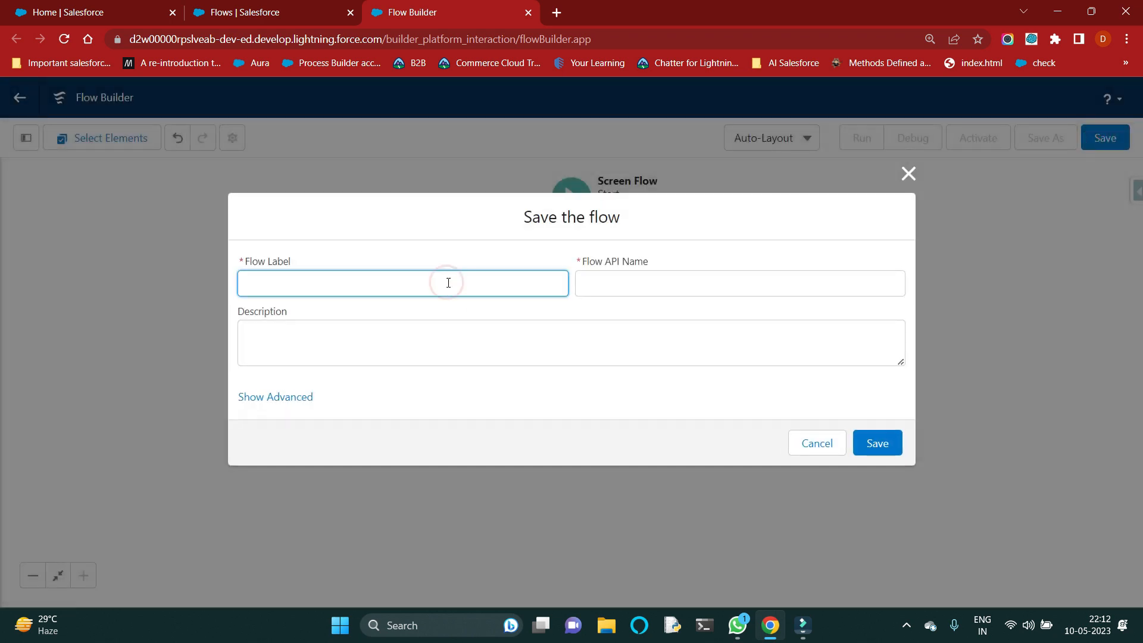
{"action": "type", "text": "Flow for Utility Bar"}
{"action": "left_click", "coordinate": [645, 312]}
{"action": "left_click", "coordinate": [411, 322]}
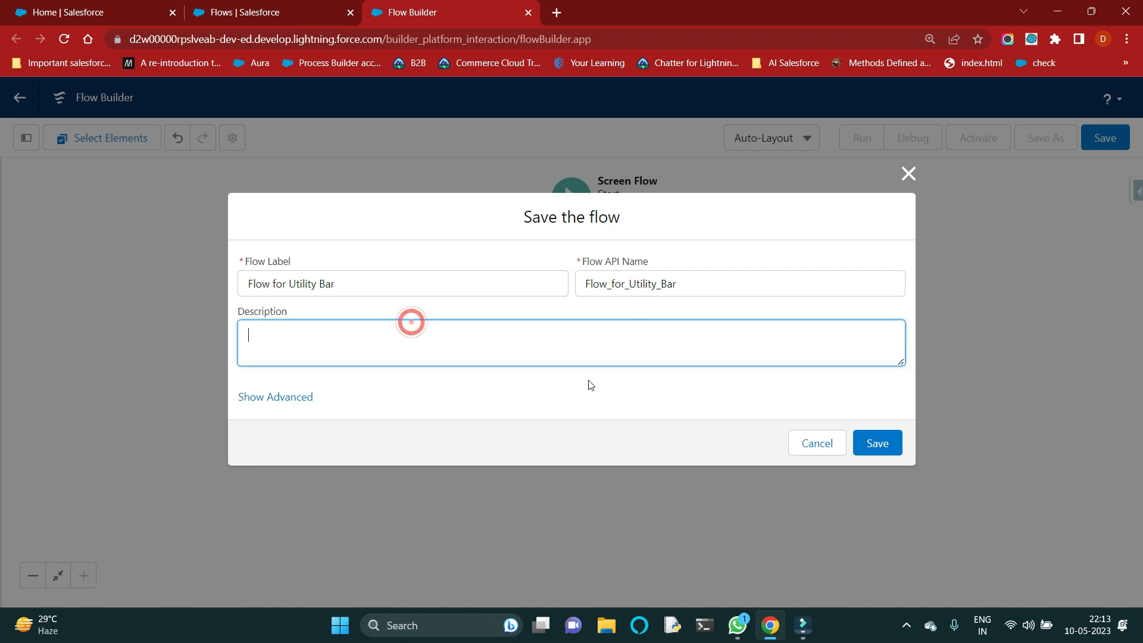
{"action": "left_click", "coordinate": [884, 445]}
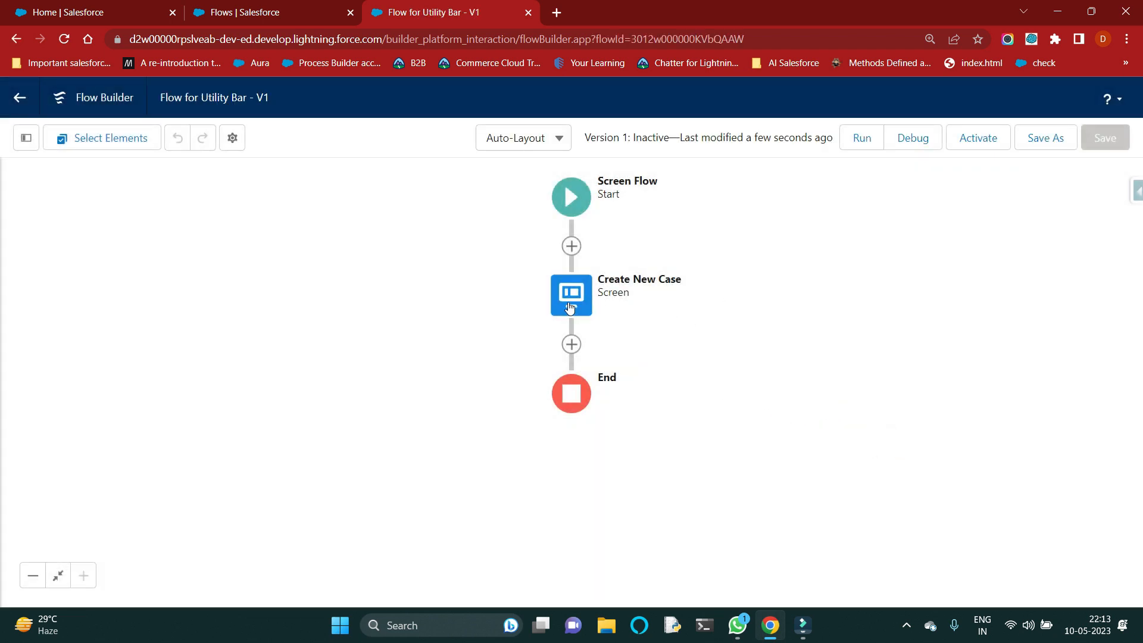
Step: Add a Create Records element after the Create New Case screen and label it "Create Case"
{"action": "left_click", "coordinate": [571, 344]}
{"action": "scroll", "coordinate": [551, 490], "scroll_direction": "down", "scroll_amount": 4}
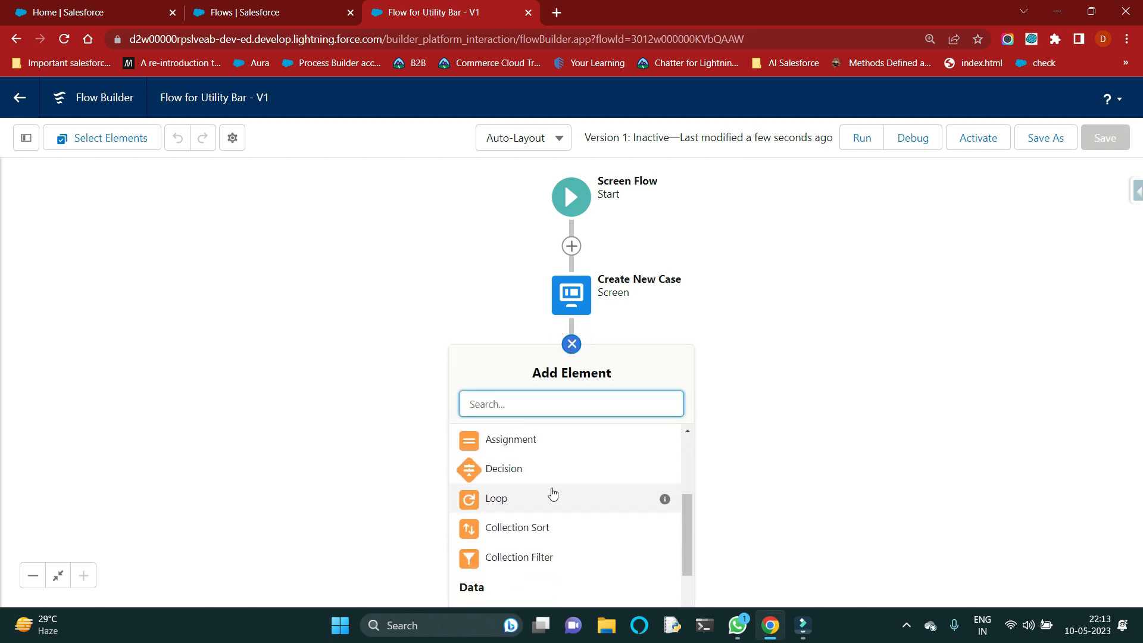
{"action": "left_click", "coordinate": [541, 543]}
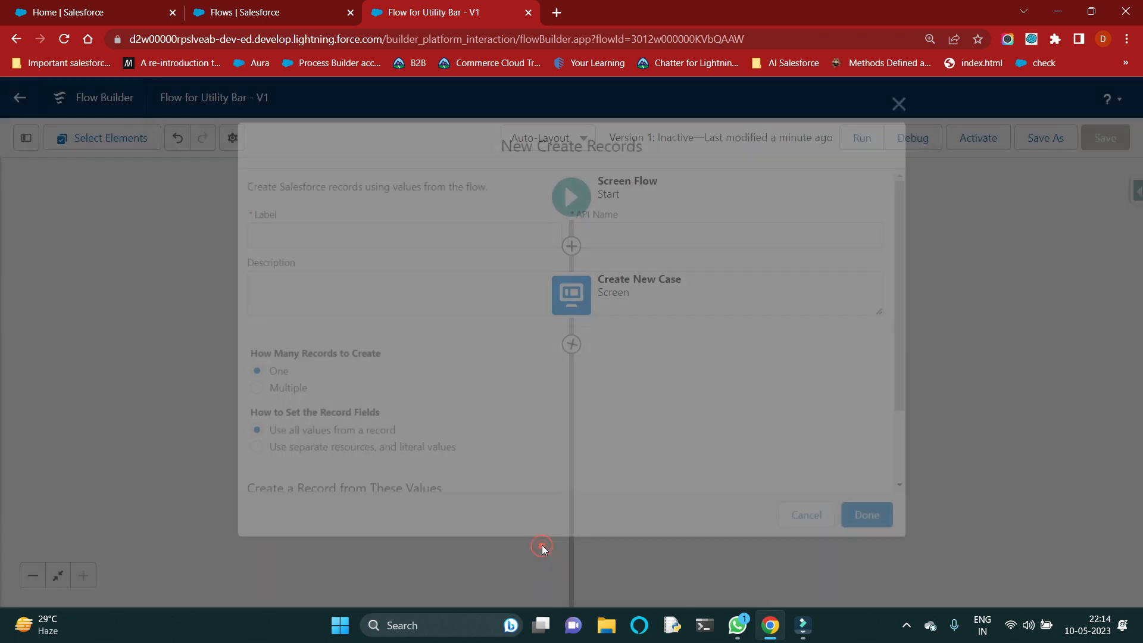
{"action": "left_click", "coordinate": [303, 212]}
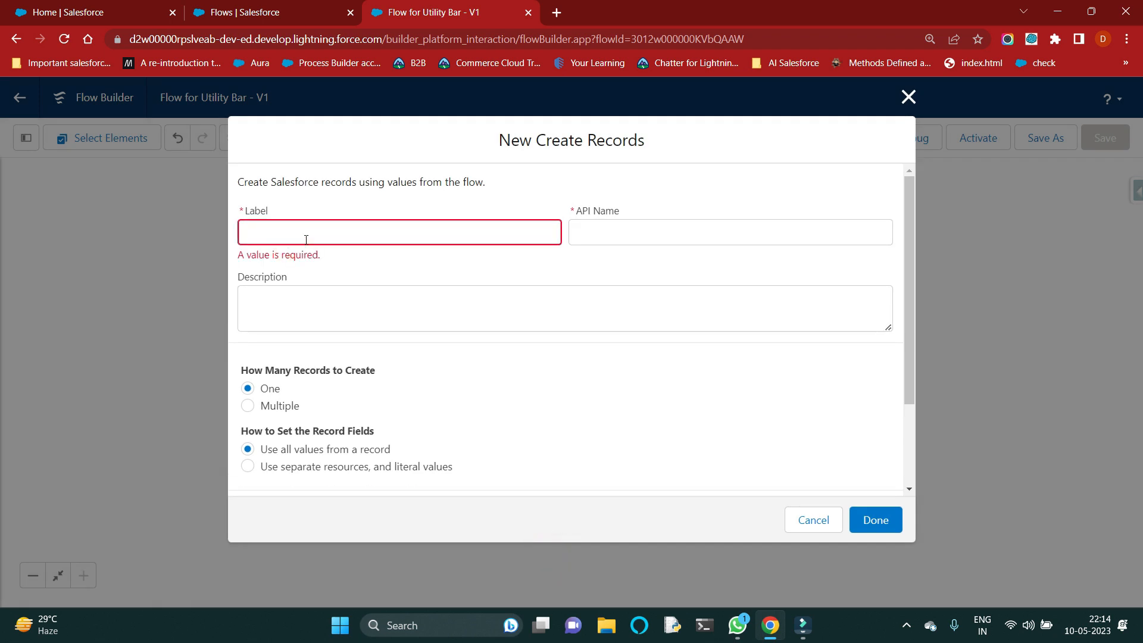
{"action": "left_click", "coordinate": [307, 239]}
{"action": "type", "text": "Create Case"}
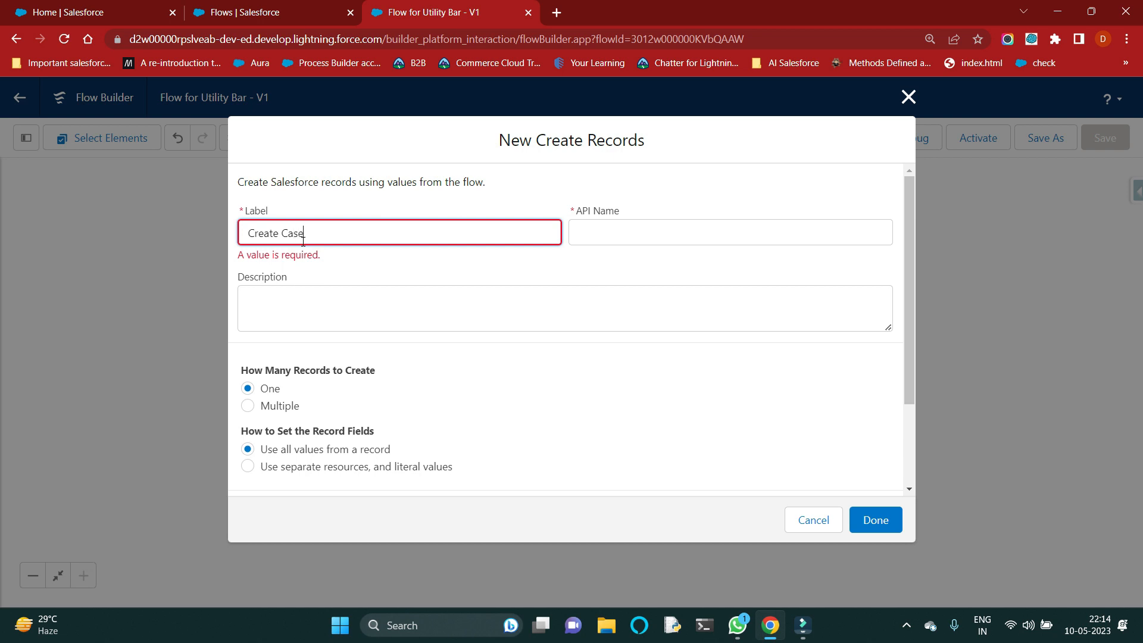
{"action": "left_click", "coordinate": [575, 271]}
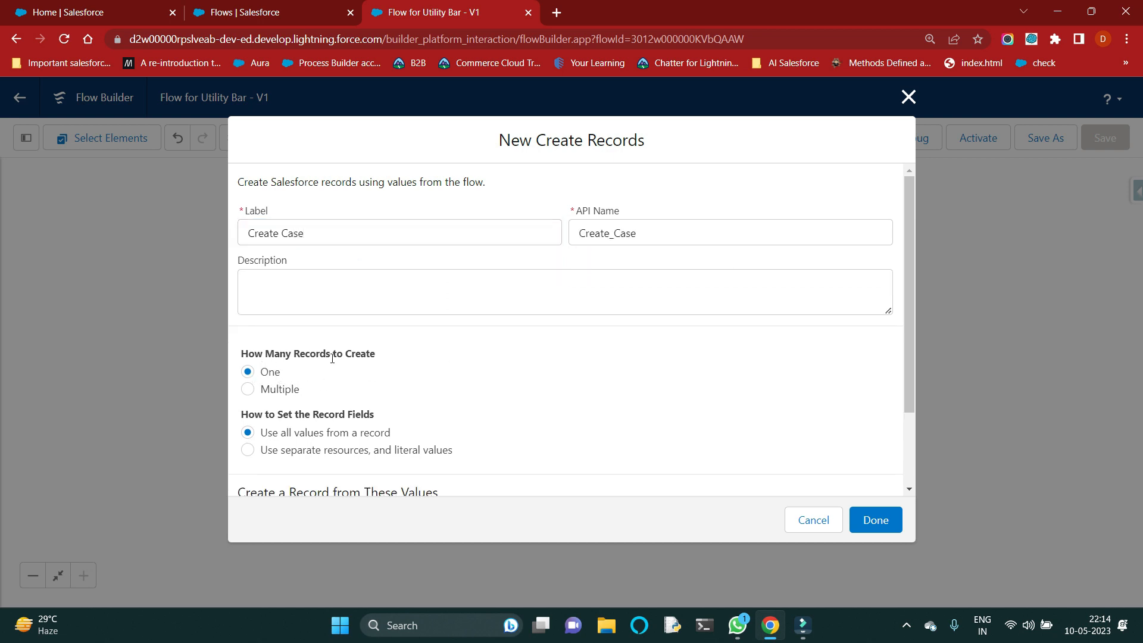
Step: Set the record fields to use separate resources and literal values, and choose Case as the object to create
{"action": "scroll", "coordinate": [300, 390], "scroll_direction": "down", "scroll_amount": 3}
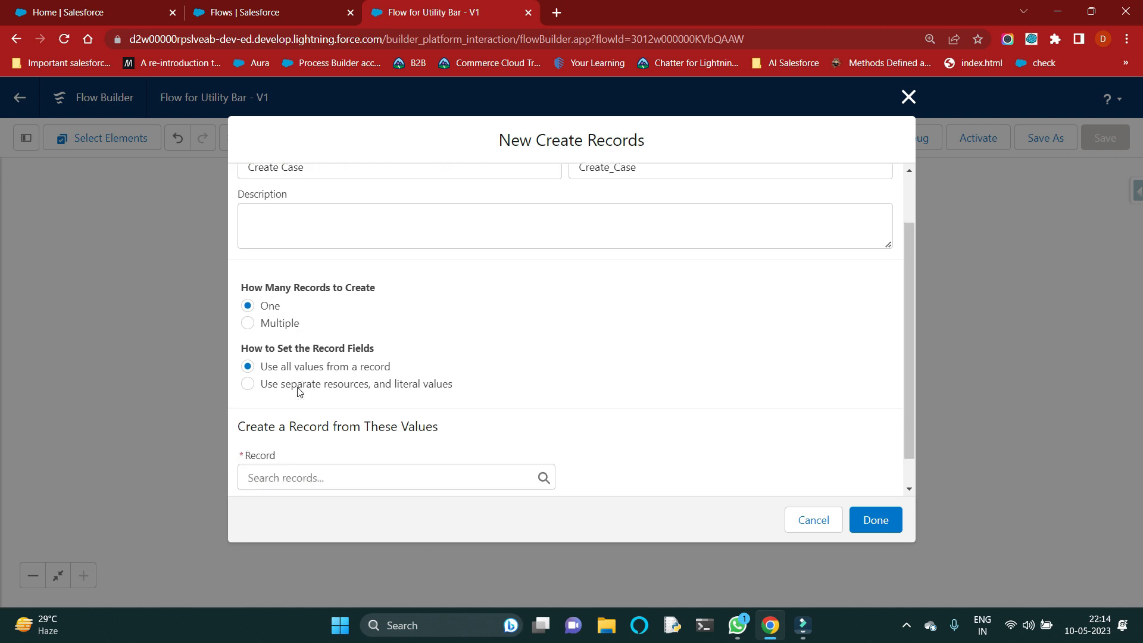
{"action": "left_click", "coordinate": [303, 431]}
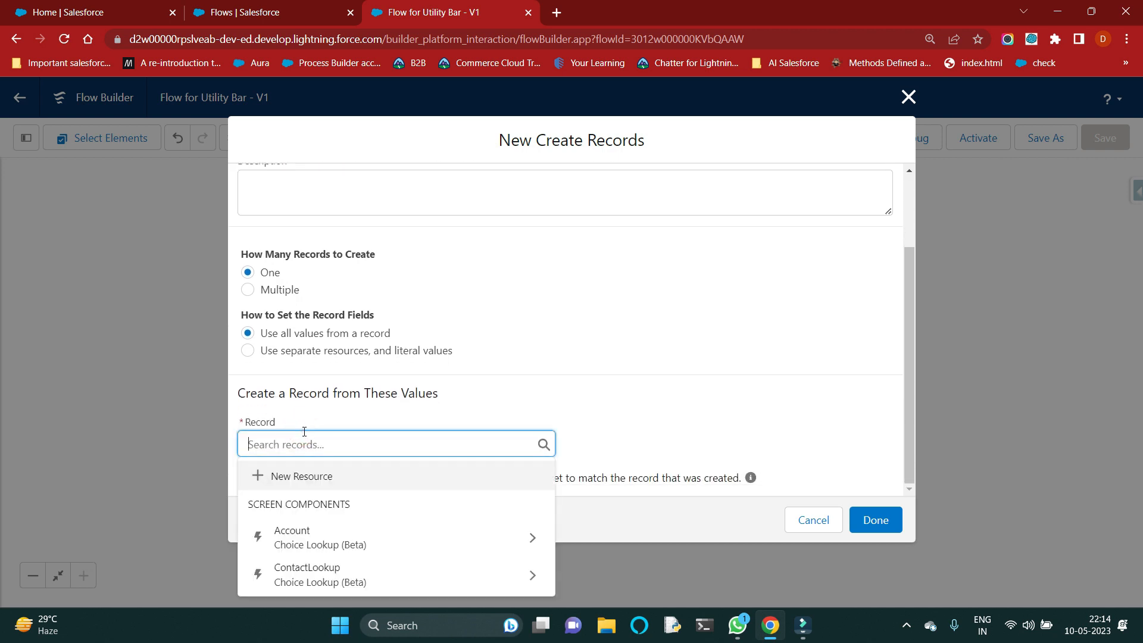
{"action": "left_click", "coordinate": [264, 350]}
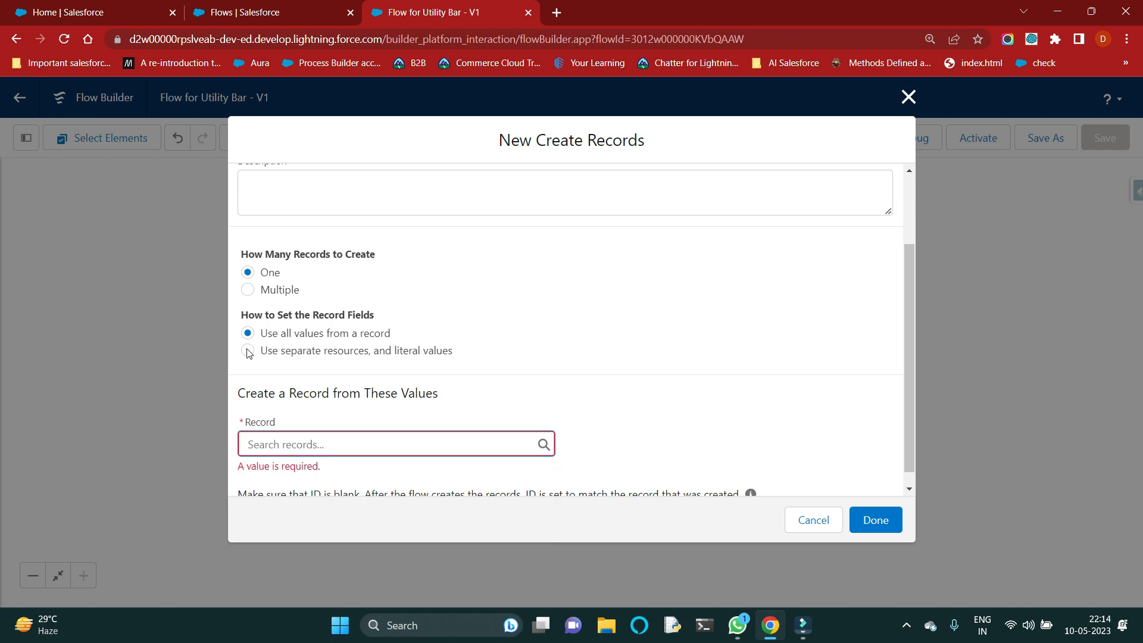
{"action": "left_click", "coordinate": [349, 474]}
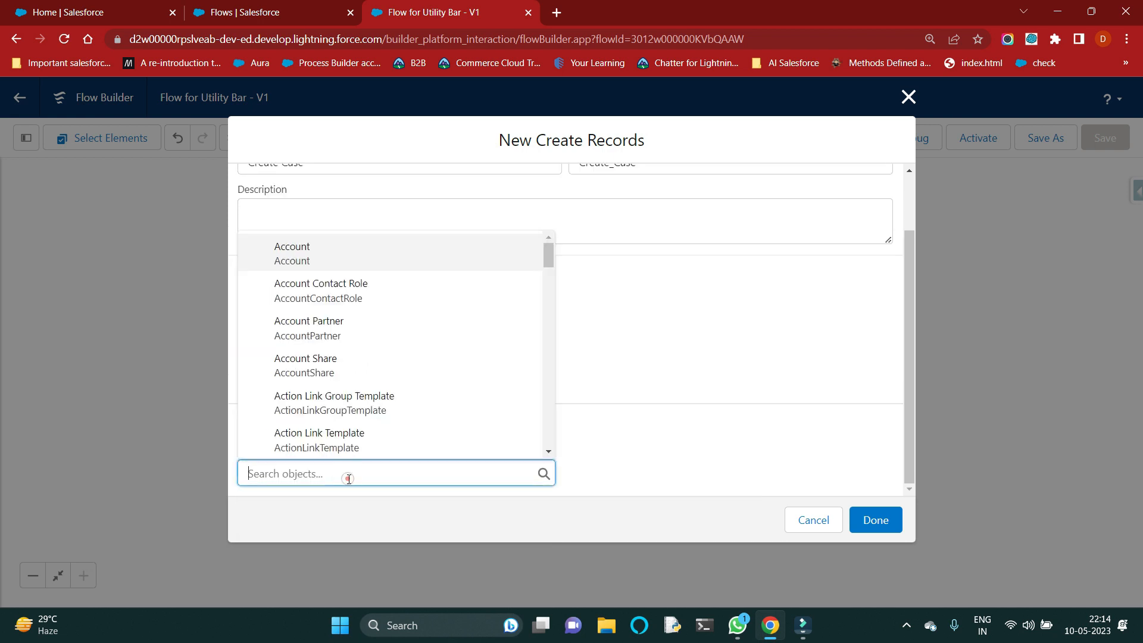
{"action": "type", "text": "case"}
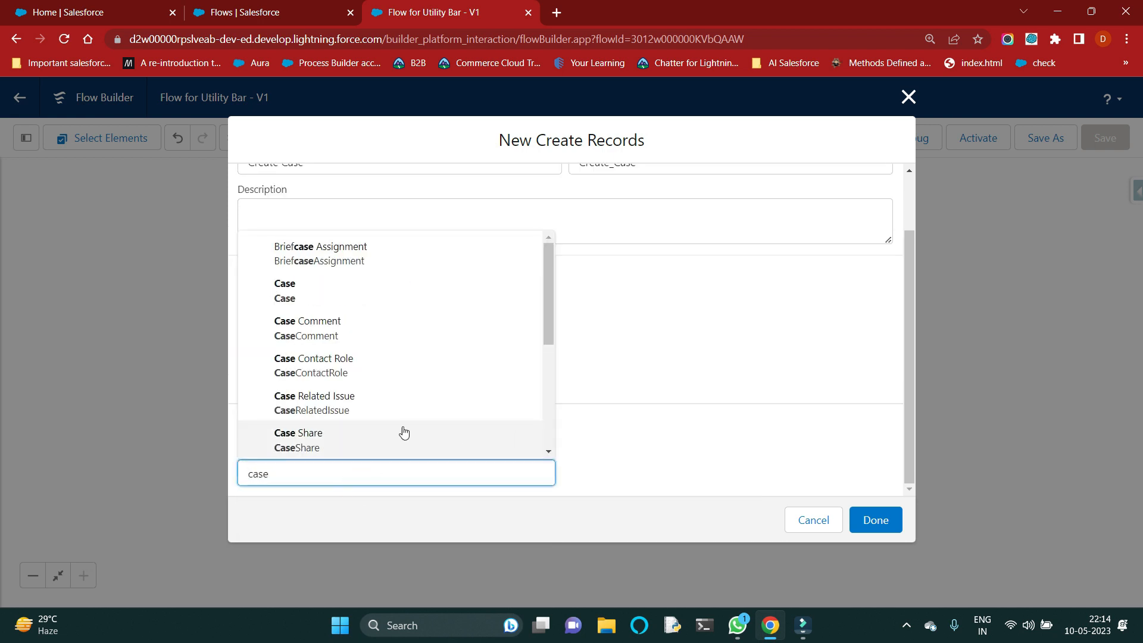
{"action": "left_click", "coordinate": [345, 292]}
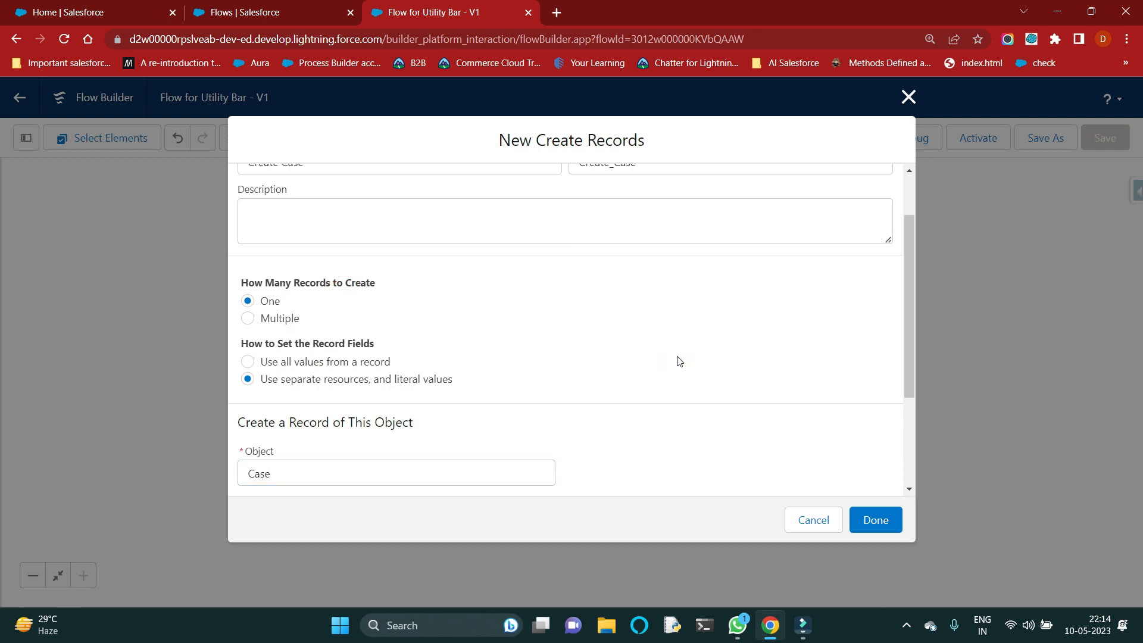
Step: Assign the Description screen component to the case's Description field
{"action": "scroll", "coordinate": [677, 360], "scroll_direction": "down", "scroll_amount": 3}
{"action": "left_click", "coordinate": [454, 404]}
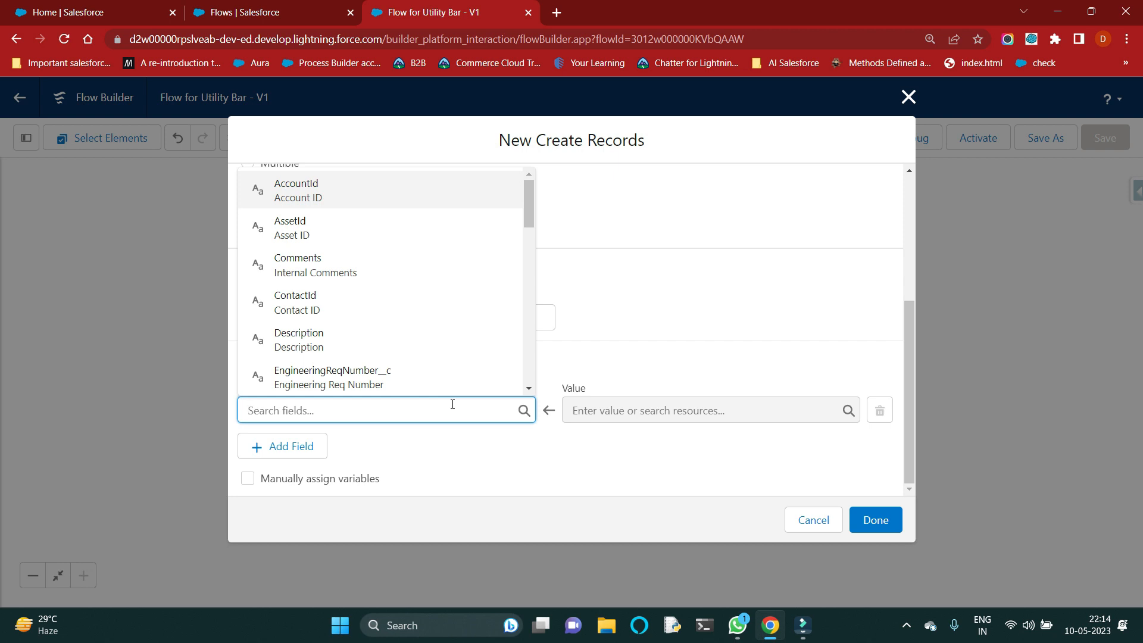
{"action": "left_click", "coordinate": [387, 342]}
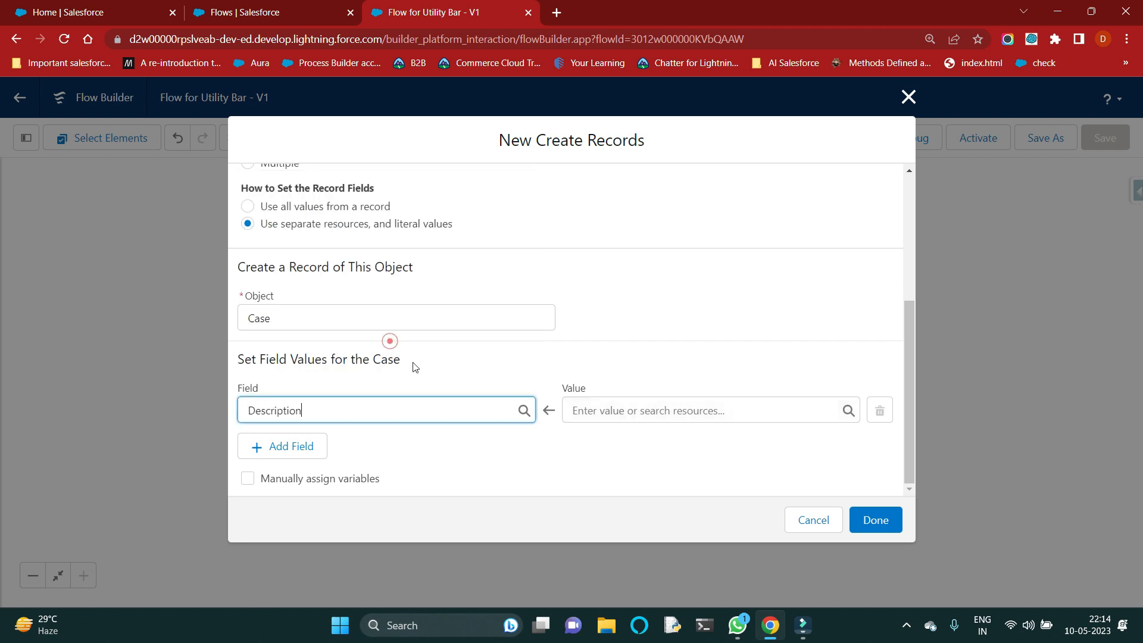
{"action": "left_click", "coordinate": [621, 410]}
{"action": "scroll", "coordinate": [659, 357], "scroll_direction": "down", "scroll_amount": 3}
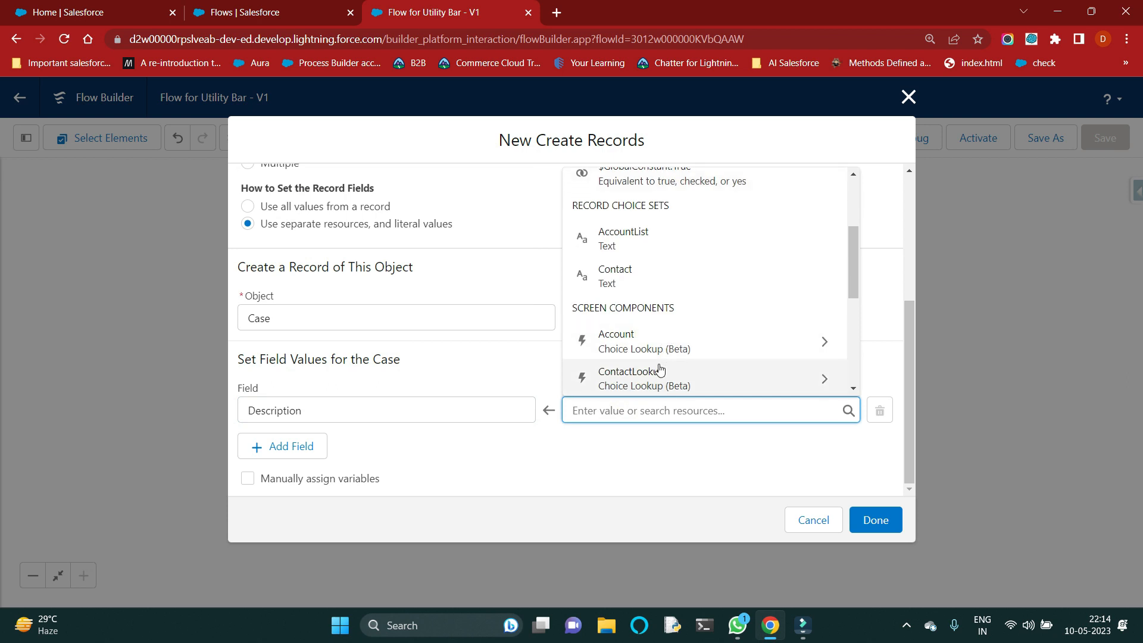
{"action": "scroll", "coordinate": [657, 371], "scroll_direction": "down", "scroll_amount": 4}
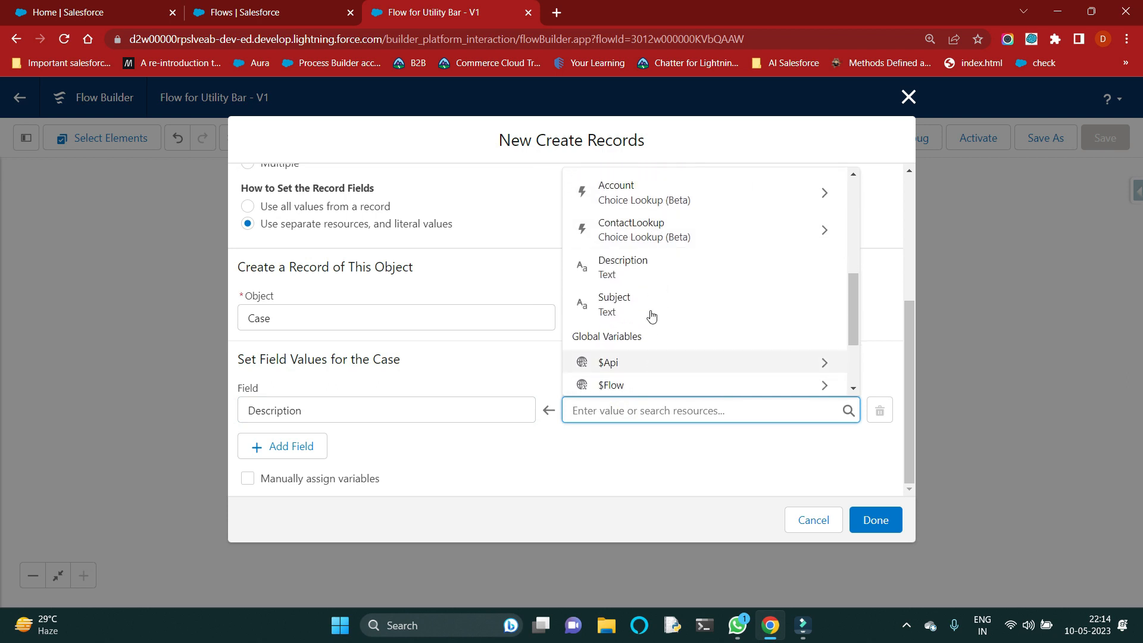
{"action": "left_click", "coordinate": [655, 267]}
{"action": "left_click", "coordinate": [510, 445]}
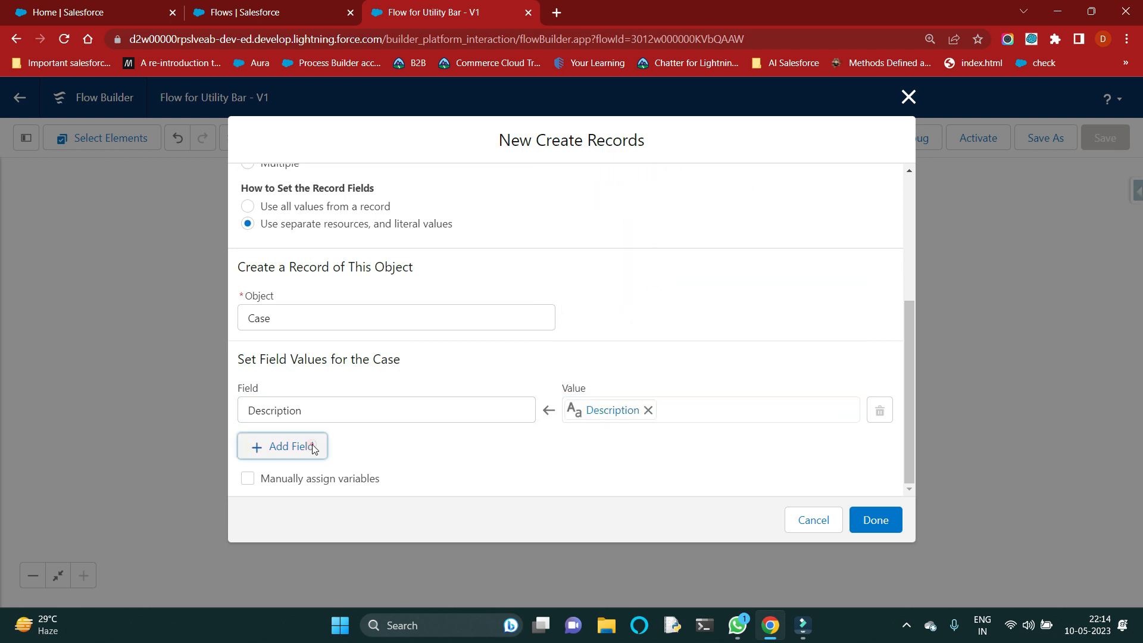
Step: Add a Subject field to the case's field values and assign it the Subject screen component
{"action": "left_click", "coordinate": [312, 446]}
{"action": "left_click", "coordinate": [310, 457]}
{"action": "type", "text": "subje"}
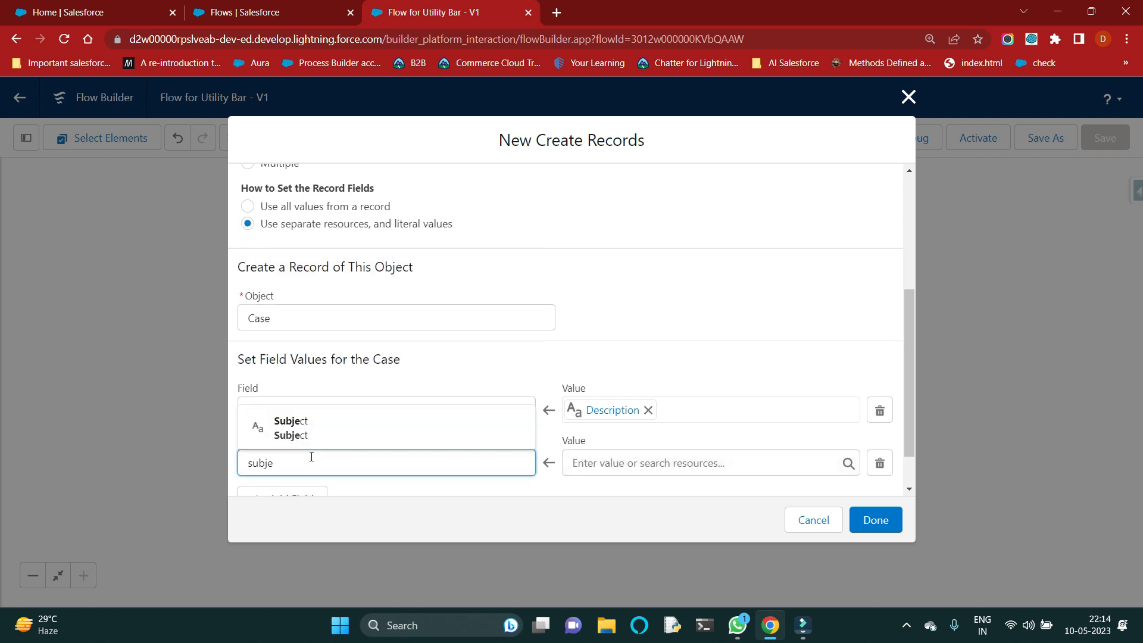
{"action": "left_click", "coordinate": [360, 430]}
{"action": "left_click", "coordinate": [595, 466]}
{"action": "scroll", "coordinate": [653, 411], "scroll_direction": "down", "scroll_amount": 2}
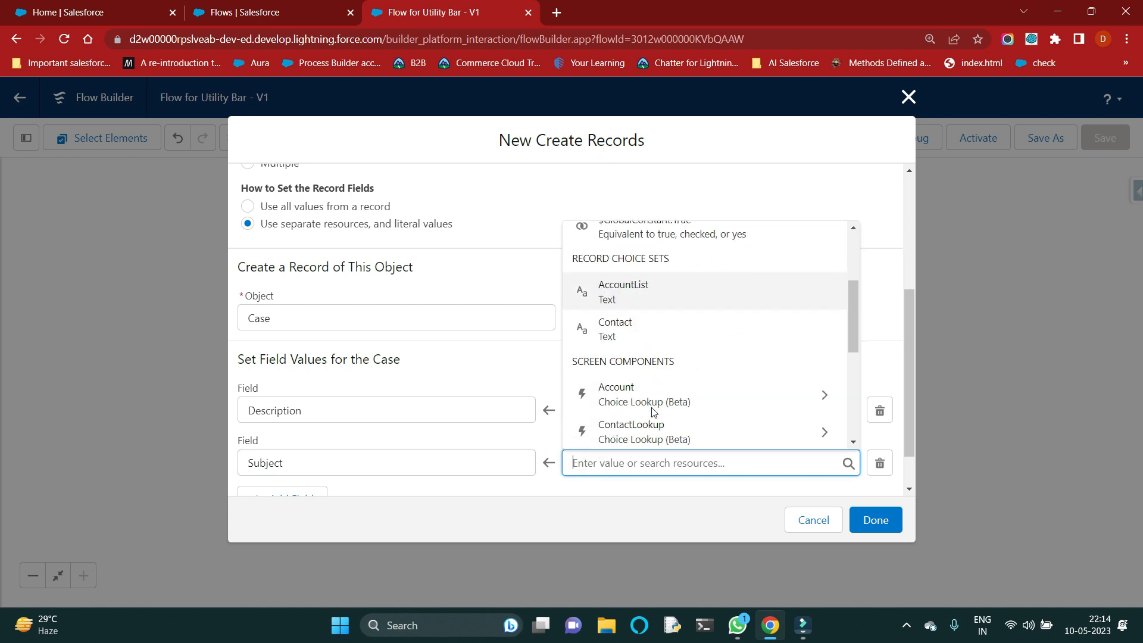
{"action": "scroll", "coordinate": [657, 411], "scroll_direction": "down", "scroll_amount": 2}
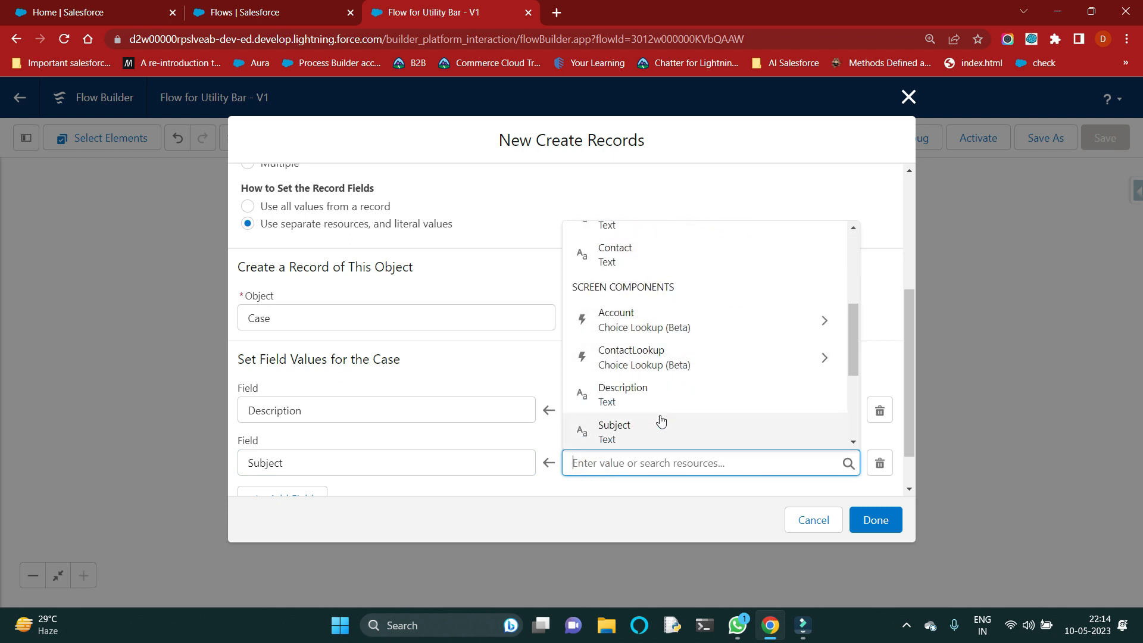
{"action": "left_click", "coordinate": [653, 424]}
Step: Add an AccountId field to the case's field values and assign it the AccountList record choice set
{"action": "scroll", "coordinate": [417, 435], "scroll_direction": "down", "scroll_amount": 1}
{"action": "left_click", "coordinate": [295, 447]}
{"action": "scroll", "coordinate": [328, 443], "scroll_direction": "down", "scroll_amount": 1}
{"action": "left_click", "coordinate": [339, 412]}
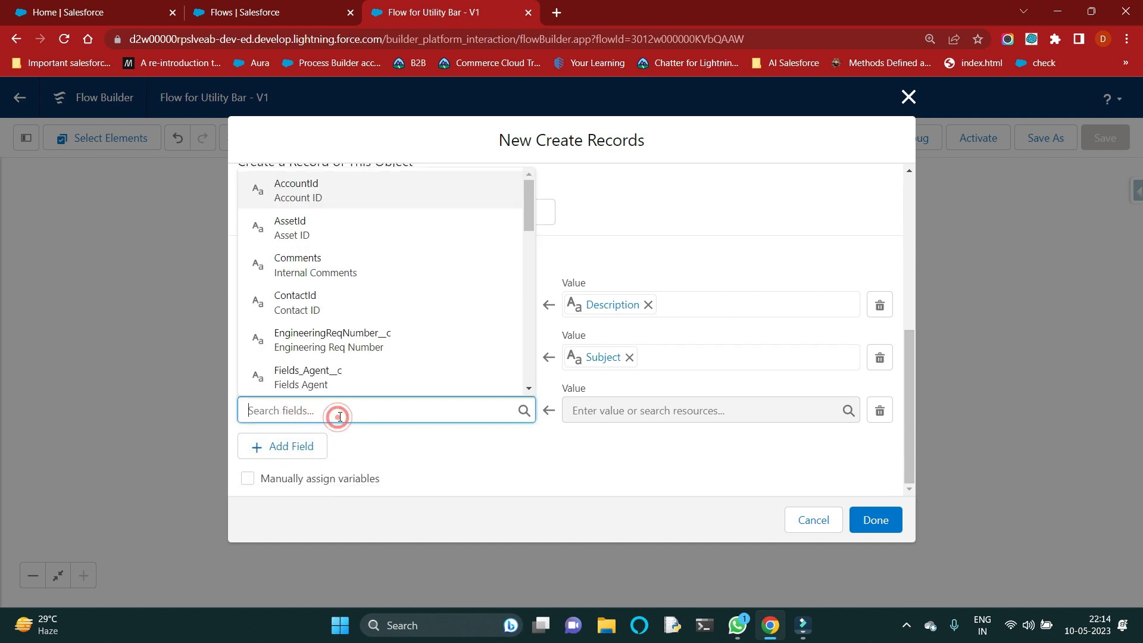
{"action": "left_click", "coordinate": [390, 193]}
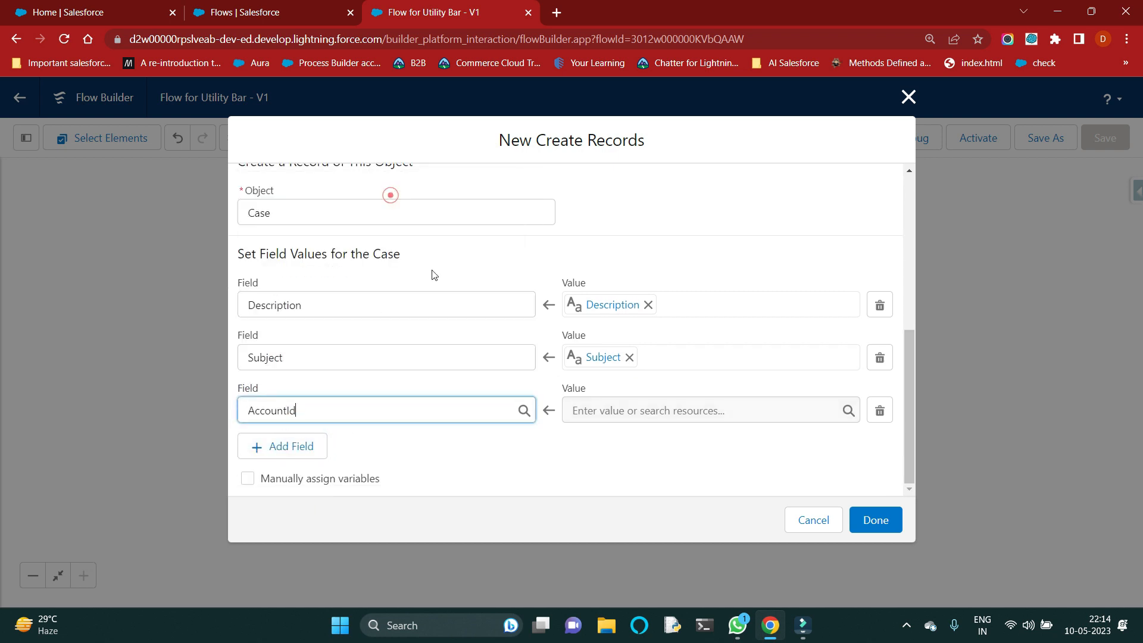
{"action": "left_click", "coordinate": [618, 412]}
{"action": "scroll", "coordinate": [661, 357], "scroll_direction": "down", "scroll_amount": 1}
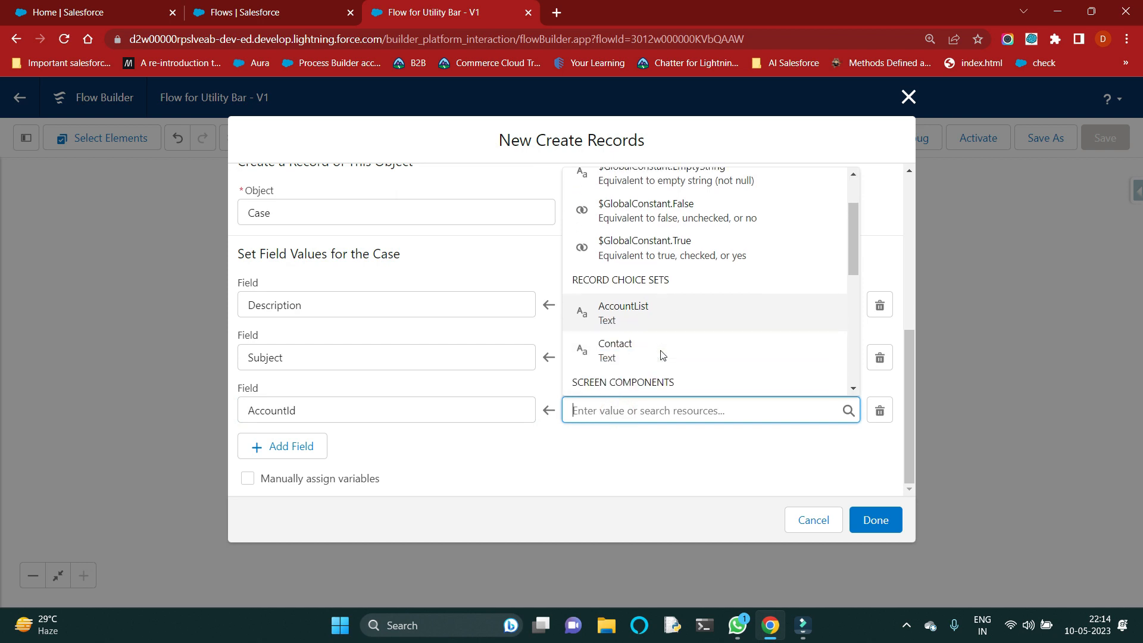
{"action": "scroll", "coordinate": [659, 357], "scroll_direction": "down", "scroll_amount": 2}
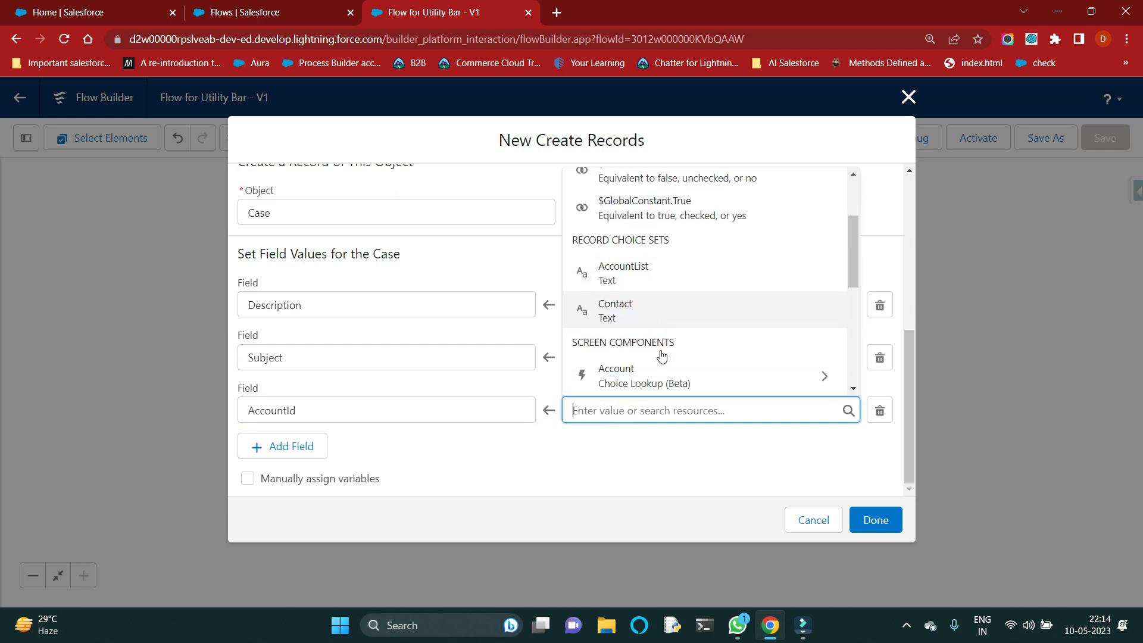
{"action": "left_click", "coordinate": [685, 241]}
{"action": "left_click", "coordinate": [589, 471]}
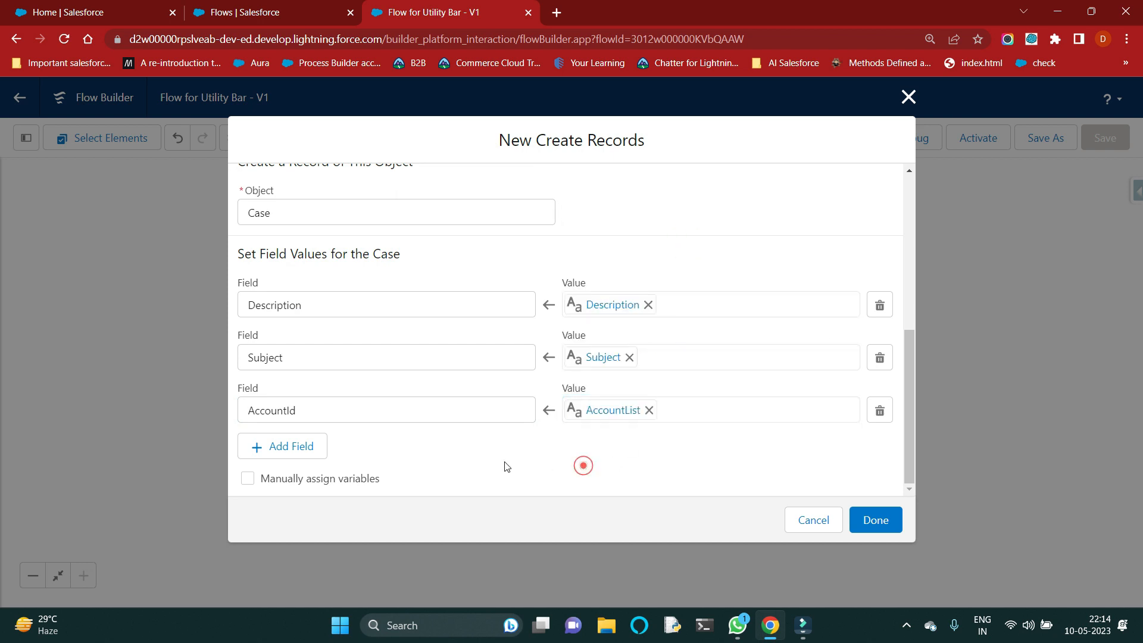
Step: Add a ContactId field to the case's field values, assign it the Contact resource, and finish the Create Records element
{"action": "left_click", "coordinate": [269, 444]}
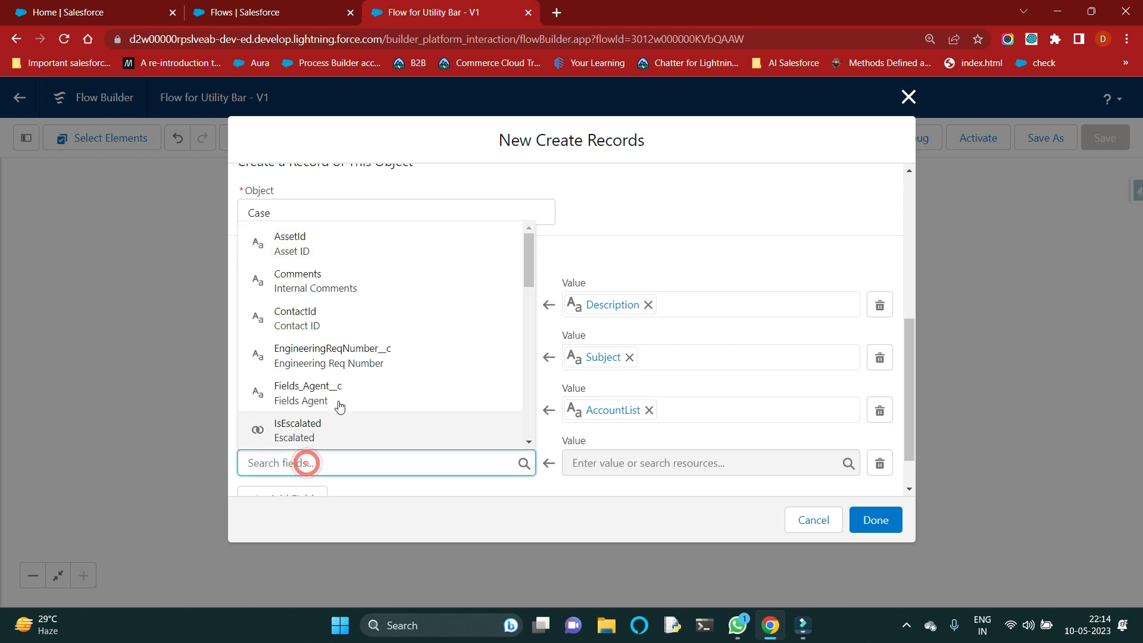
{"action": "left_click", "coordinate": [340, 322]}
{"action": "left_click", "coordinate": [625, 463]}
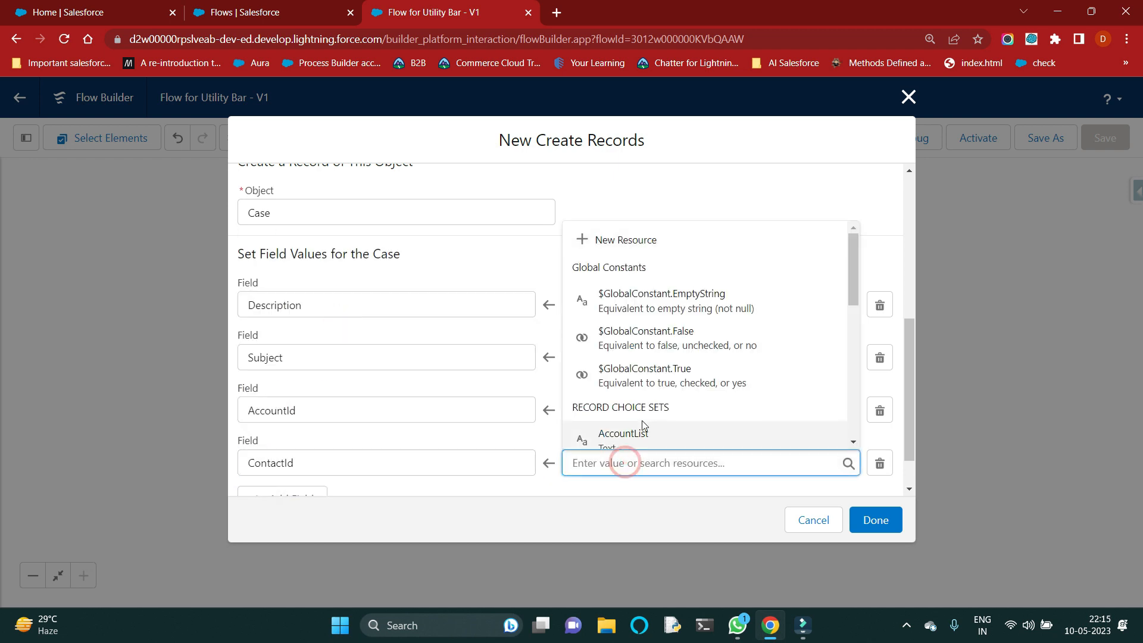
{"action": "scroll", "coordinate": [641, 420], "scroll_direction": "down", "scroll_amount": 2}
{"action": "left_click", "coordinate": [647, 330]}
{"action": "left_click", "coordinate": [510, 493]}
{"action": "scroll", "coordinate": [513, 492], "scroll_direction": "down", "scroll_amount": 1}
{"action": "scroll", "coordinate": [554, 326], "scroll_direction": "up", "scroll_amount": 2}
{"action": "scroll", "coordinate": [554, 328], "scroll_direction": "down", "scroll_amount": 2}
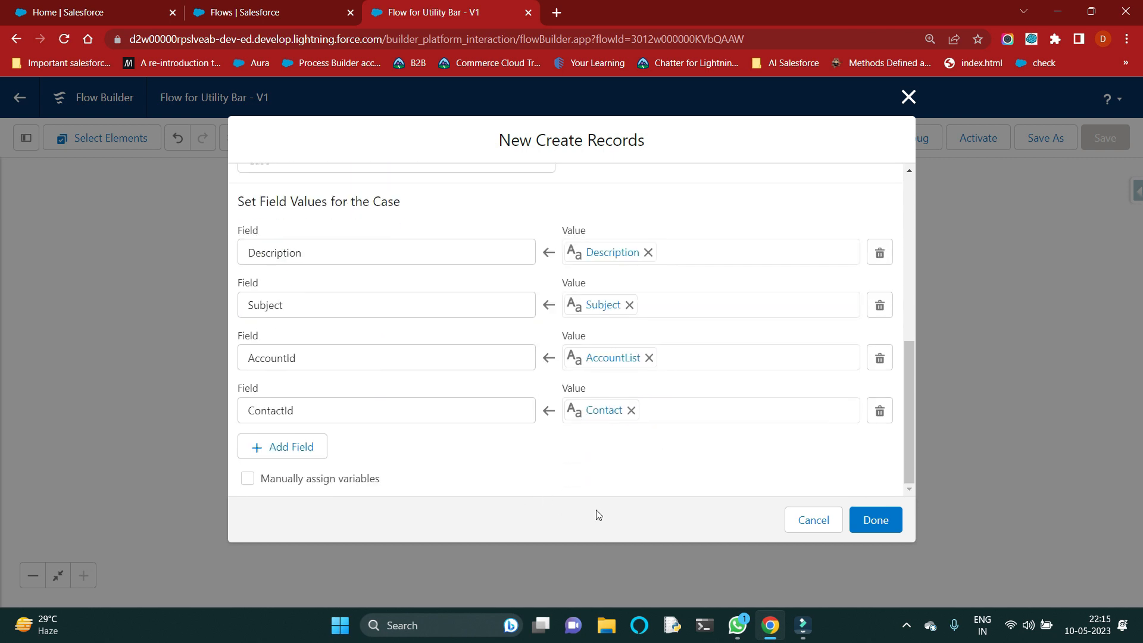
{"action": "left_click", "coordinate": [875, 520]}
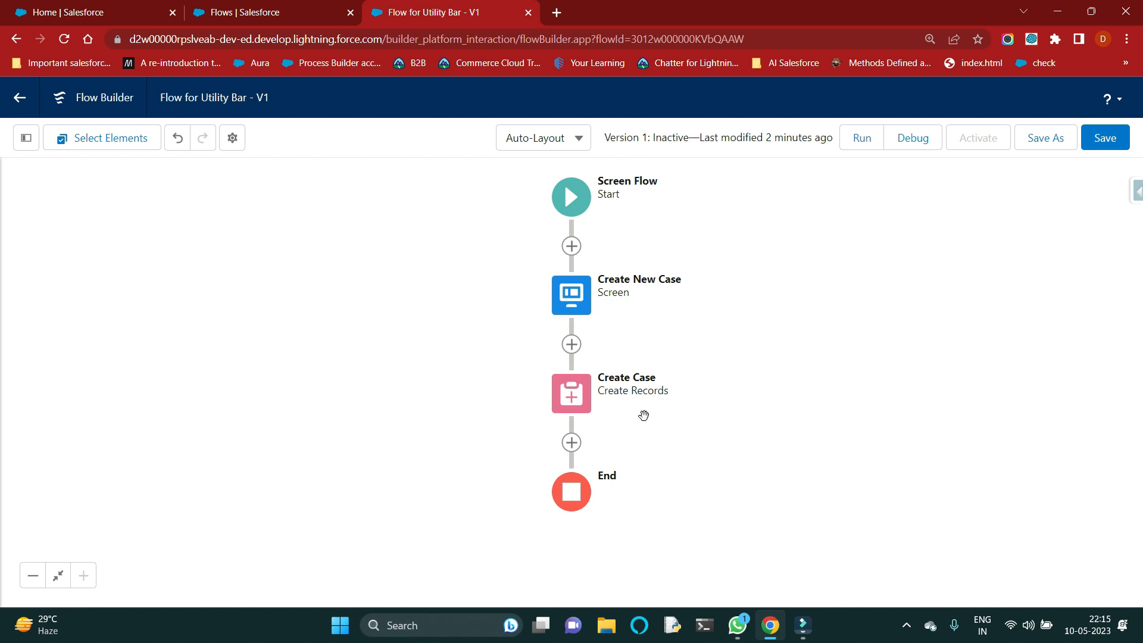
Step: Add a Screen element after the Create Case element and label it Message
{"action": "left_click", "coordinate": [573, 444]}
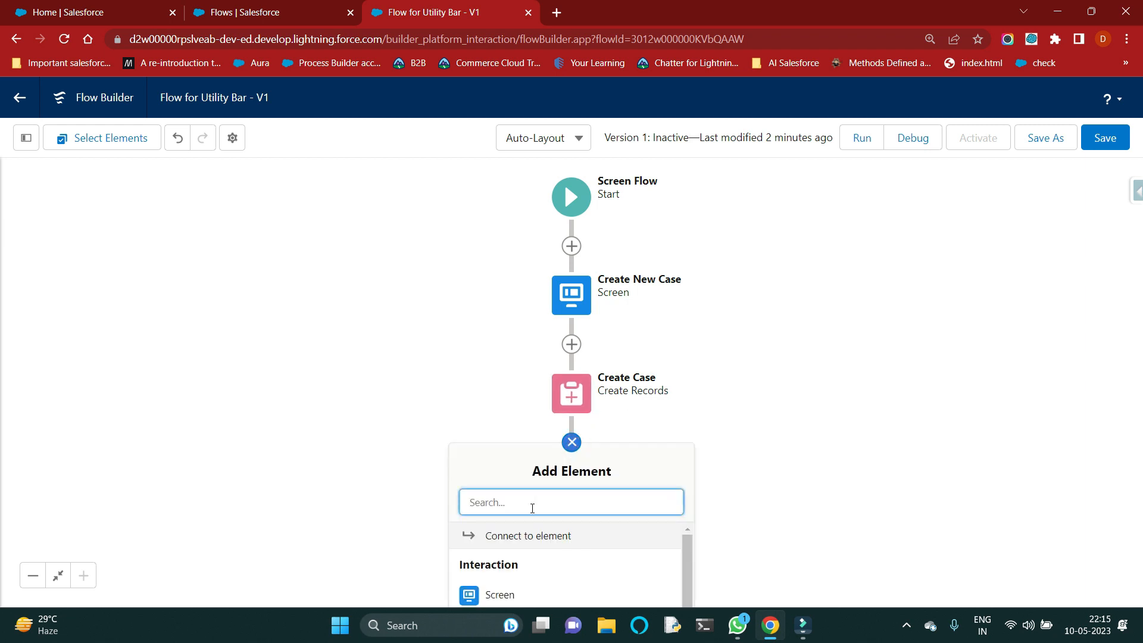
{"action": "left_click", "coordinate": [515, 595]}
{"action": "left_click", "coordinate": [381, 253]}
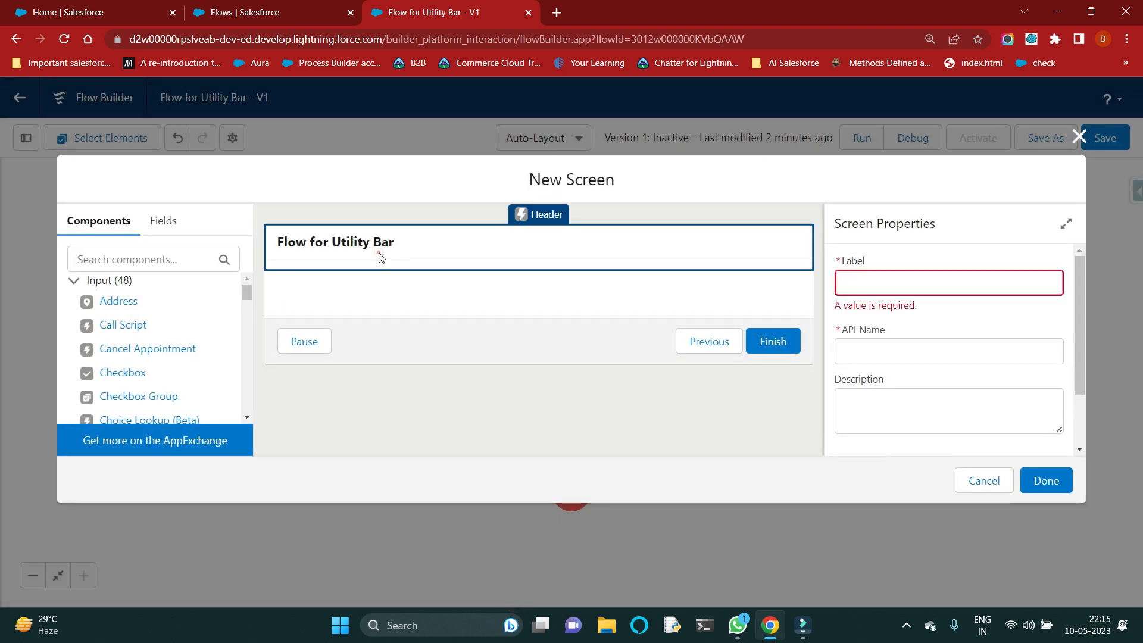
{"action": "left_click", "coordinate": [854, 277]}
{"action": "type", "text": "Message"}
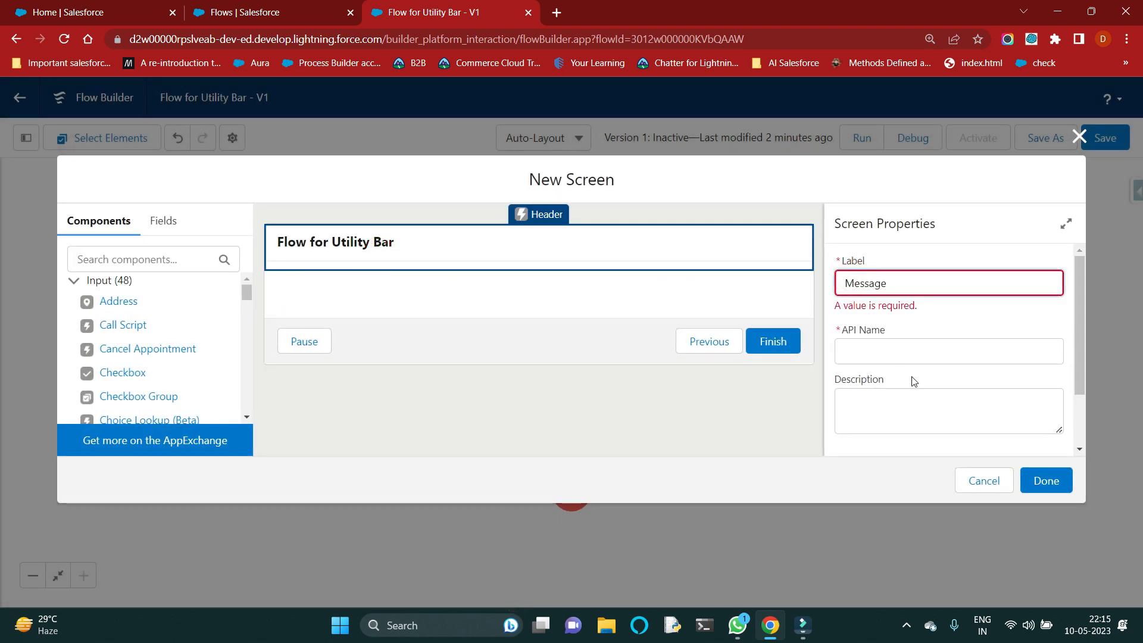
{"action": "left_click", "coordinate": [923, 352]}
{"action": "left_click", "coordinate": [914, 392]}
{"action": "scroll", "coordinate": [897, 393], "scroll_direction": "down", "scroll_amount": 1}
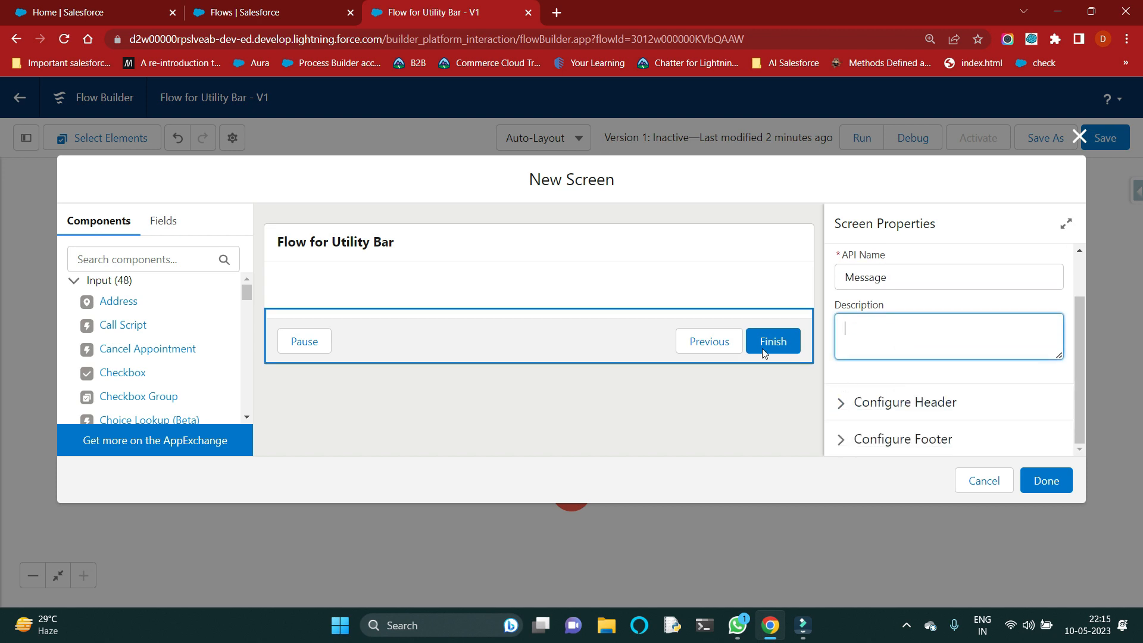
Step: Add a Display Text component to the Message screen with the API name Message_Text
{"action": "left_click", "coordinate": [581, 300]}
{"action": "left_click", "coordinate": [169, 259]}
{"action": "type", "text": "di"}
{"action": "left_click_drag", "start_coordinate": [155, 392], "coordinate": [381, 327]}
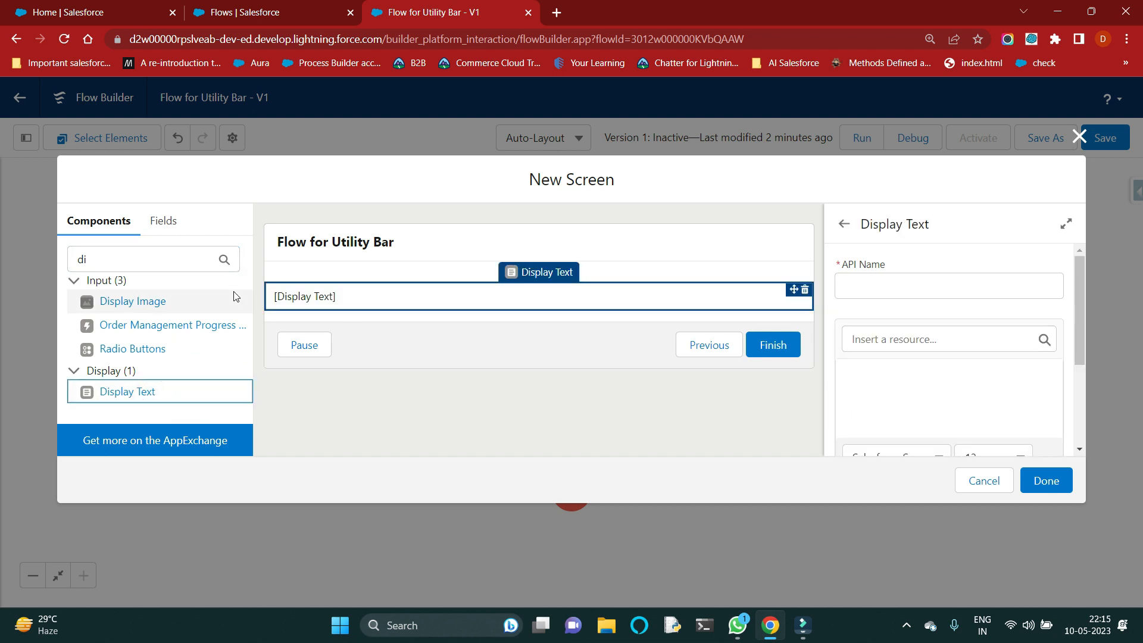
{"action": "left_click", "coordinate": [873, 294]}
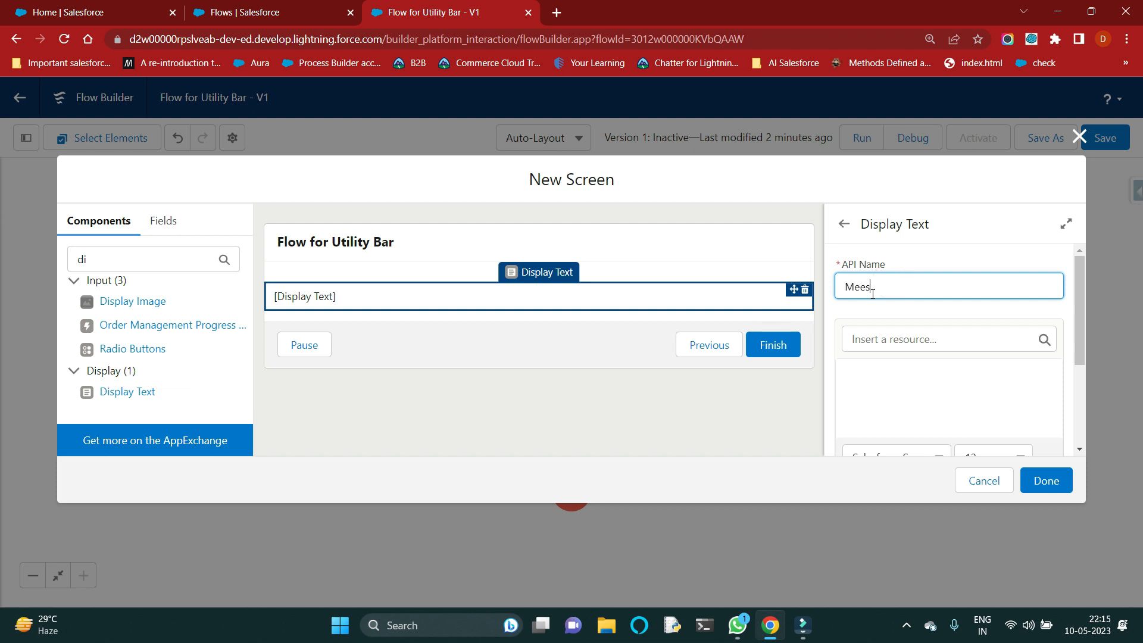
{"action": "type", "text": "Message Text"}
Step: Enter "You record has been created Successfully." as the content of the display text component
{"action": "left_click", "coordinate": [917, 408]}
{"action": "type", "text": "This"}
{"action": "key", "text": "BackSpace"}
{"action": "key", "text": "BackSpace"}
{"action": "key", "text": "BackSpace"}
{"action": "key", "text": "BackSpace"}
{"action": "type", "text": "Y"}
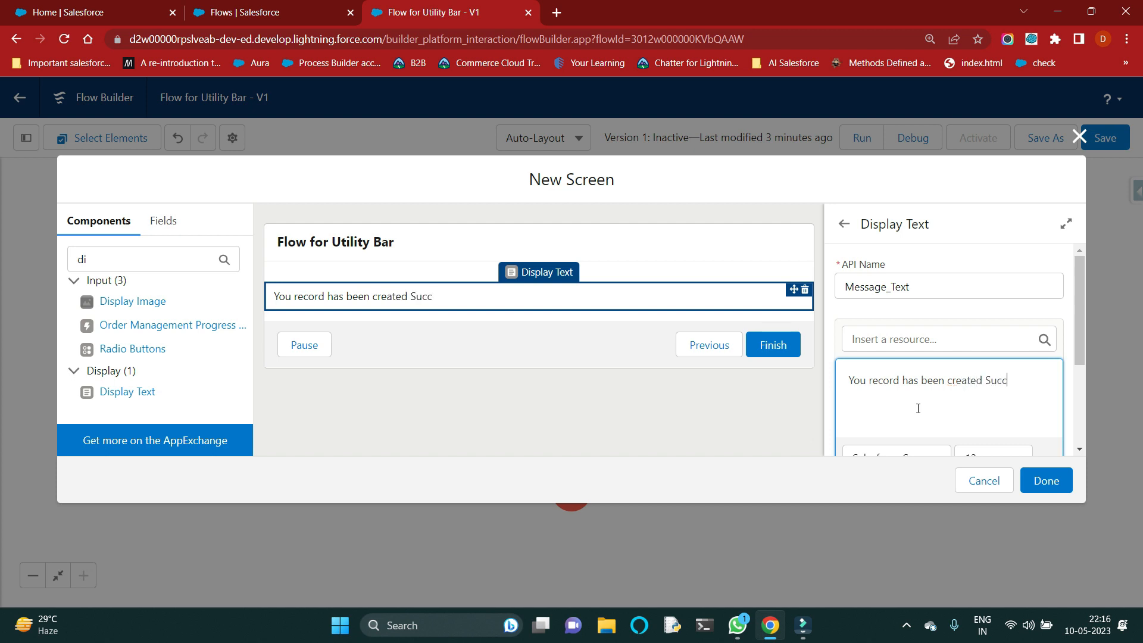
{"action": "scroll", "coordinate": [951, 306], "scroll_direction": "down", "scroll_amount": 2}
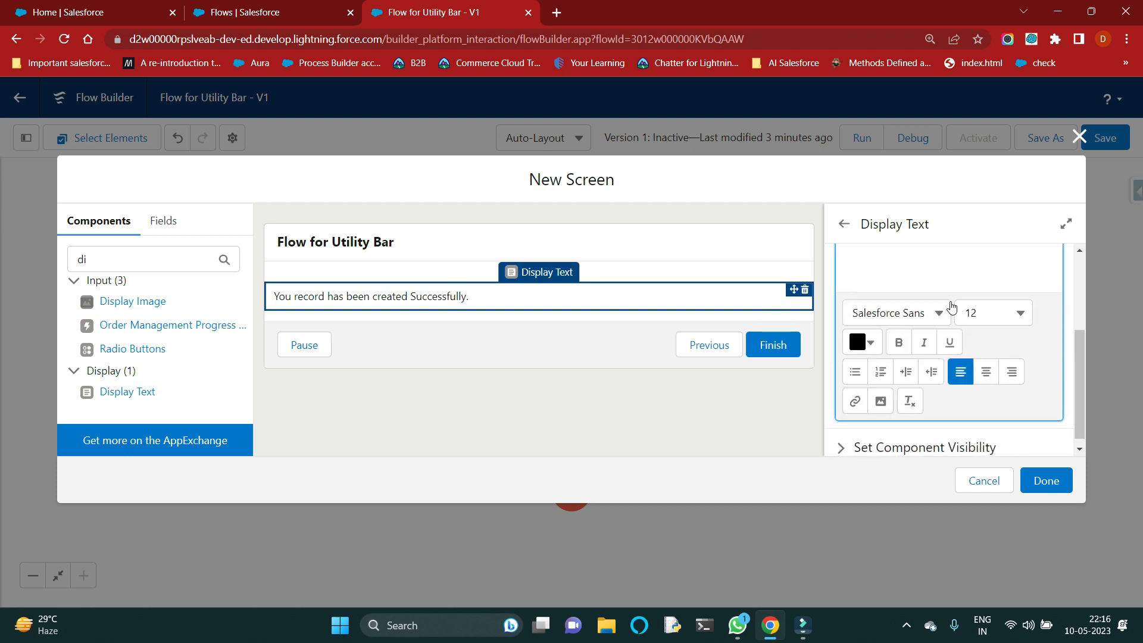
{"action": "scroll", "coordinate": [954, 318], "scroll_direction": "up", "scroll_amount": 2}
{"action": "scroll", "coordinate": [988, 313], "scroll_direction": "down", "scroll_amount": 2}
{"action": "scroll", "coordinate": [1016, 304], "scroll_direction": "up", "scroll_amount": 1}
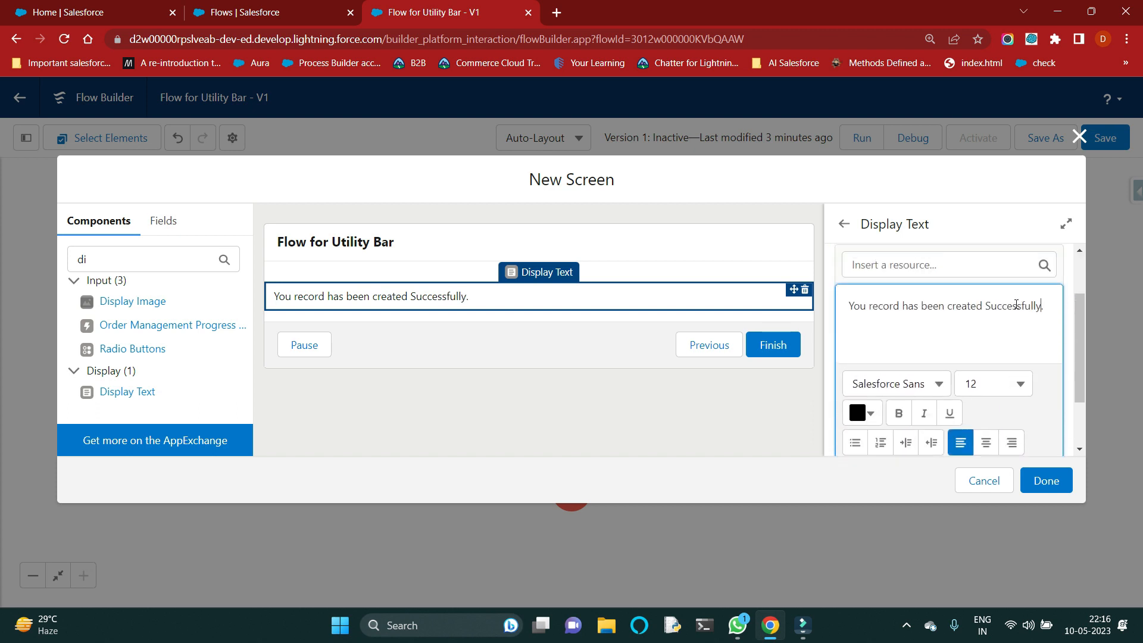
Step: Color the whole success message green with hex value #2FC34D
{"action": "left_click_drag", "start_coordinate": [1051, 310], "coordinate": [862, 317]}
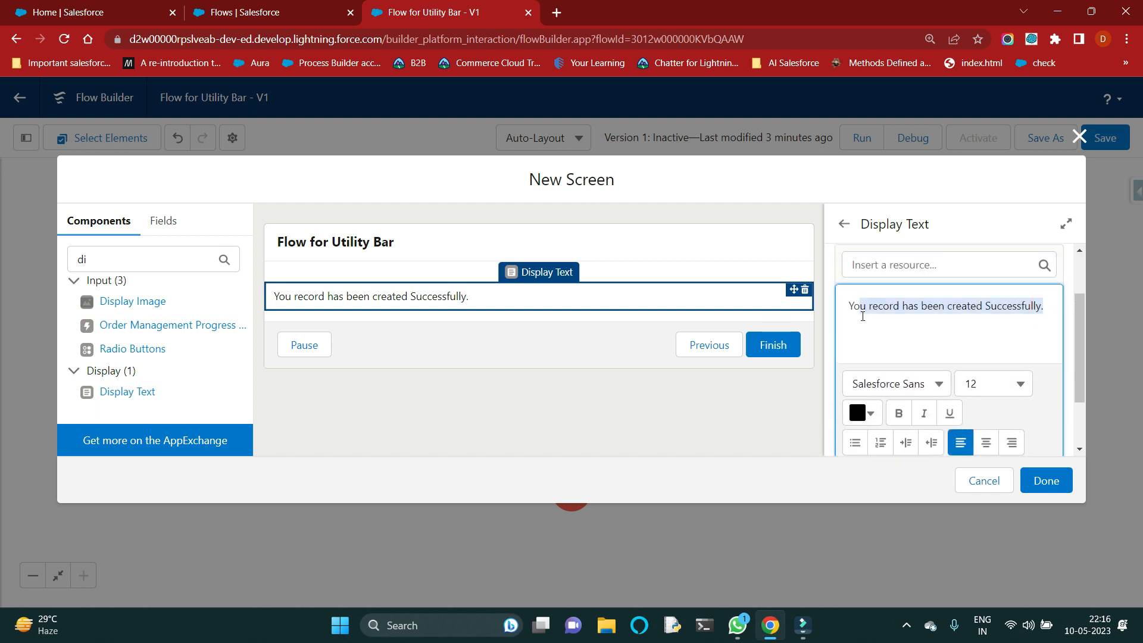
{"action": "left_click", "coordinate": [867, 415]}
{"action": "left_click", "coordinate": [904, 289]}
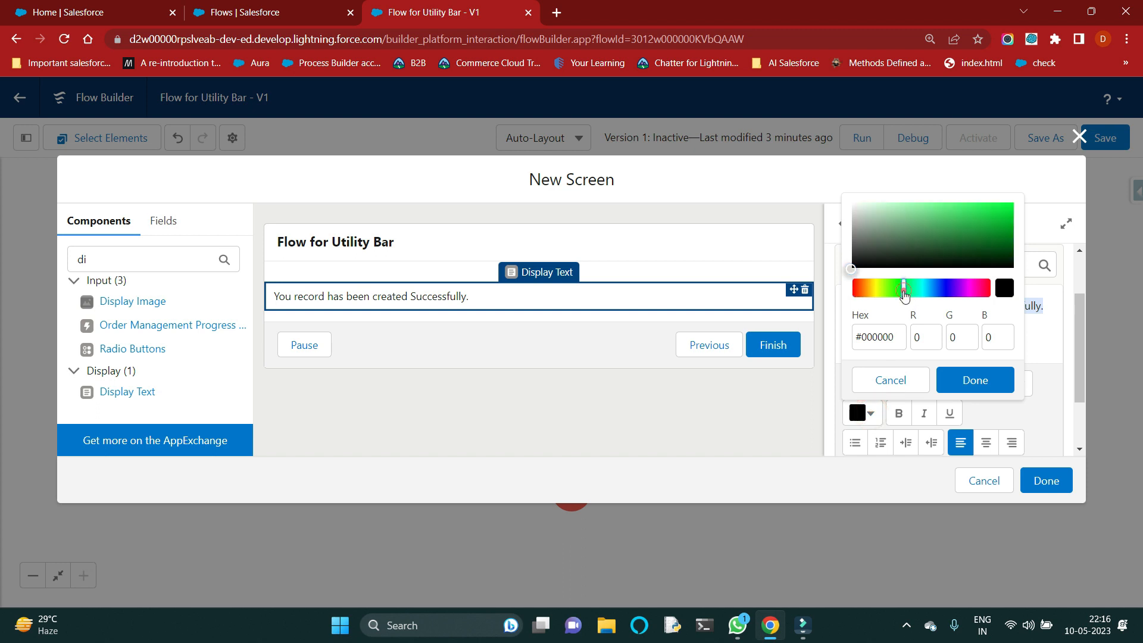
{"action": "left_click", "coordinate": [973, 220]}
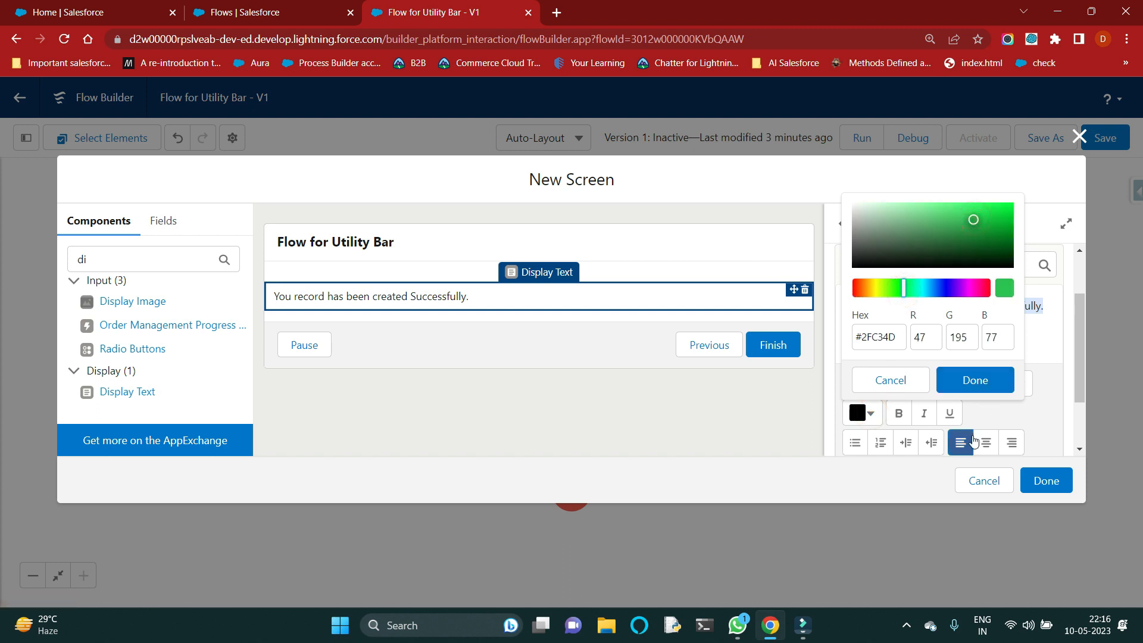
{"action": "left_click", "coordinate": [976, 380]}
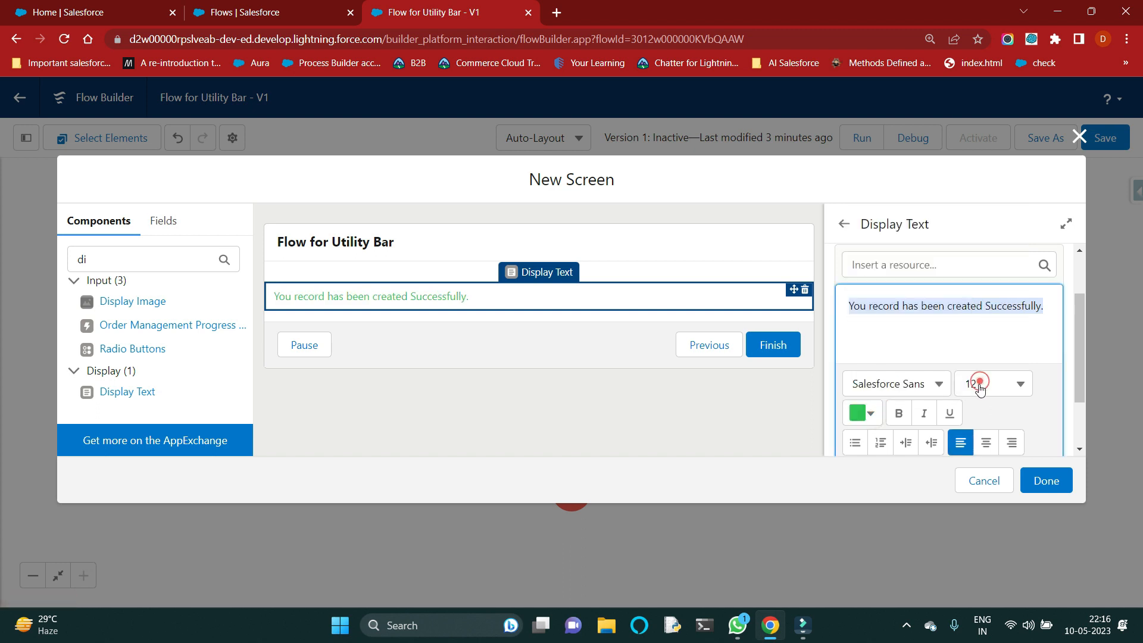
{"action": "left_click", "coordinate": [971, 351]}
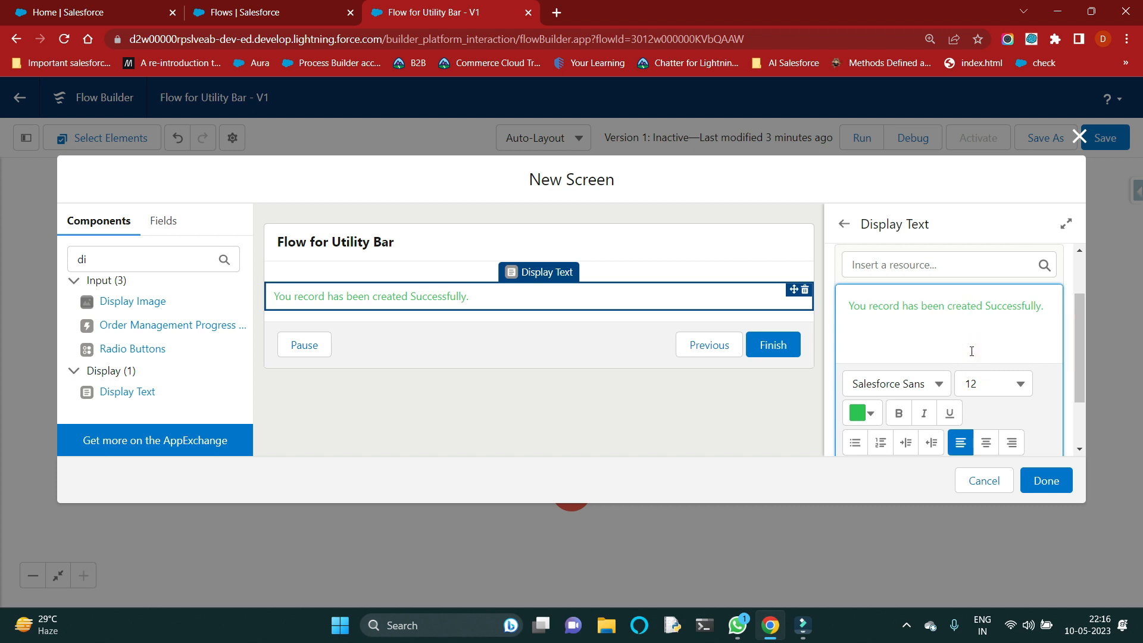
Step: Make the whole success message bold and finish the Message screen
{"action": "triple_click", "coordinate": [1046, 307]}
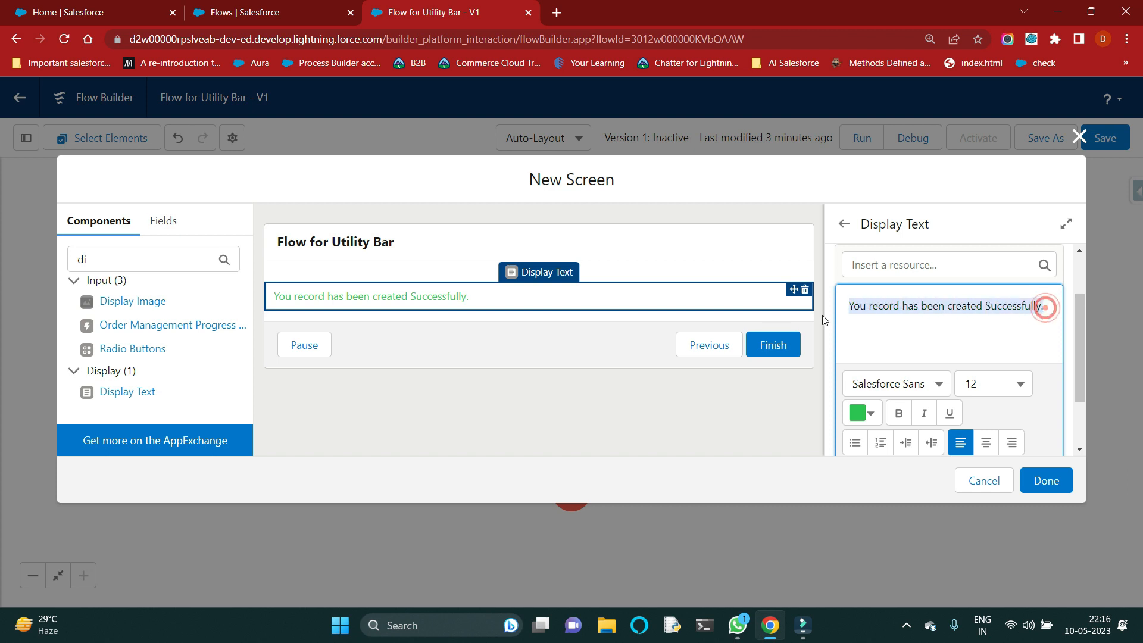
{"action": "left_click", "coordinate": [899, 413]}
{"action": "left_click", "coordinate": [953, 347]}
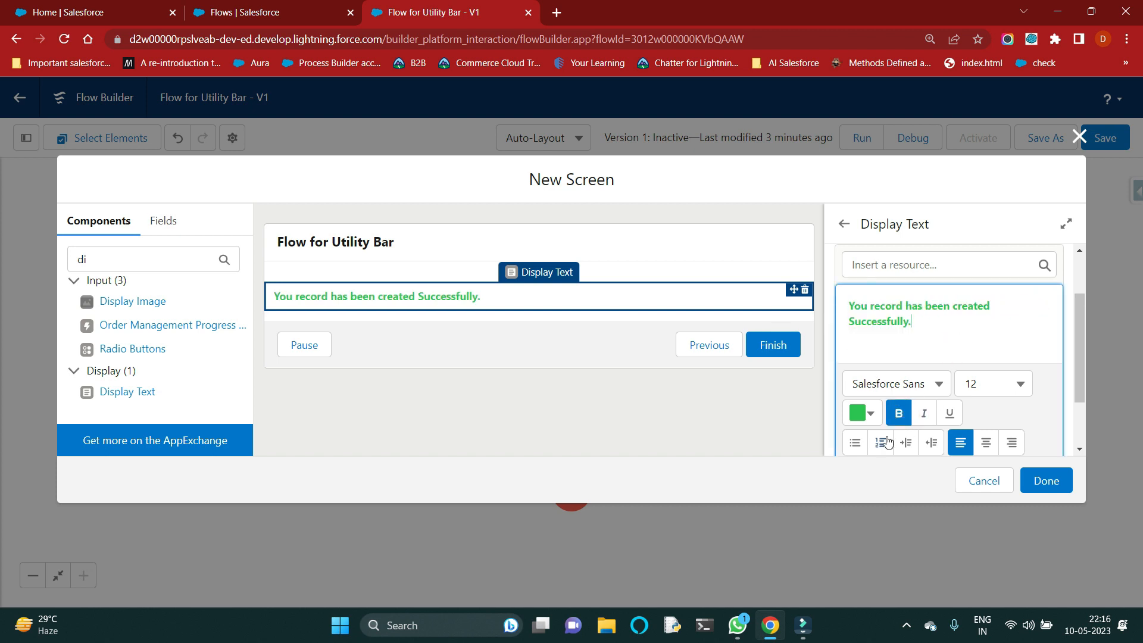
{"action": "left_click", "coordinate": [1043, 480]}
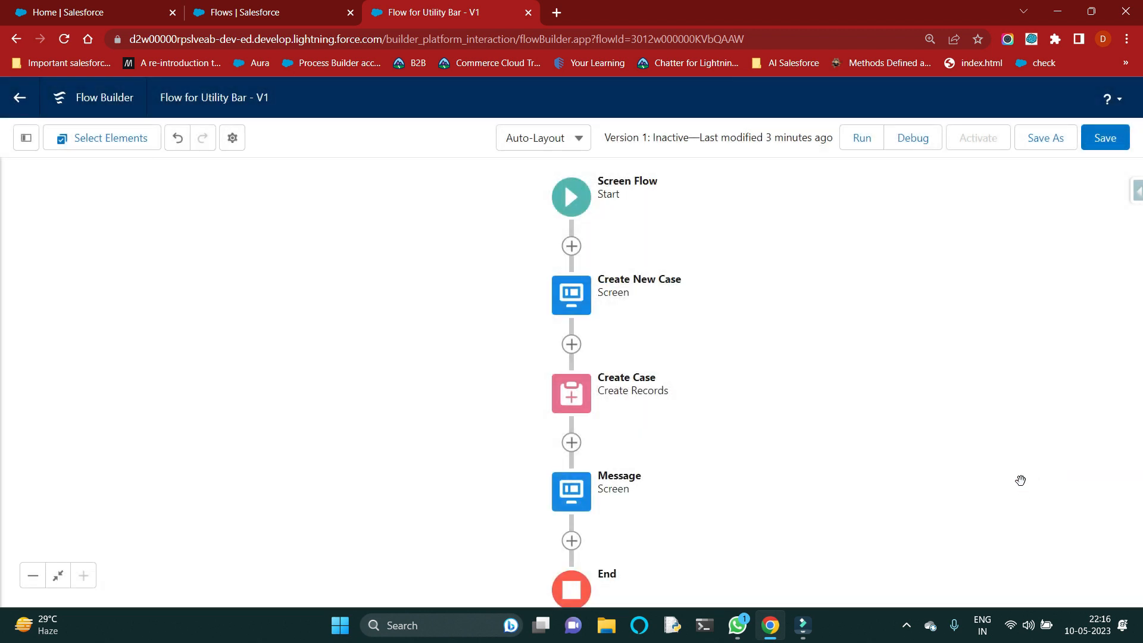
Step: Edit the Create New Case screen's footer to hide the Pause and Previous buttons
{"action": "left_click", "coordinate": [589, 316]}
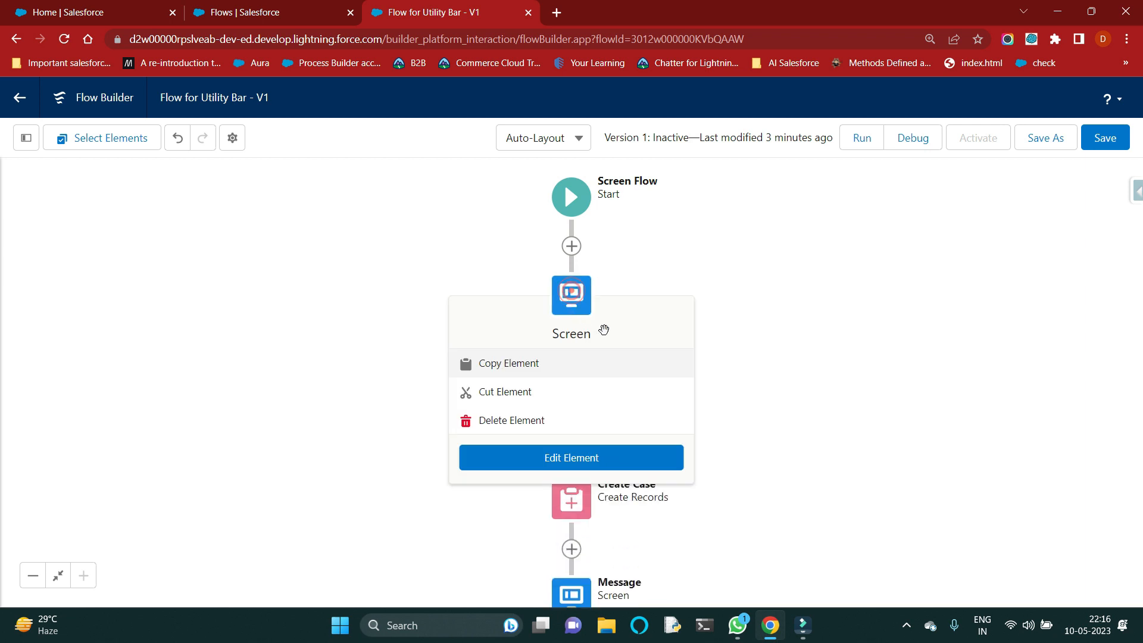
{"action": "left_click", "coordinate": [594, 462]}
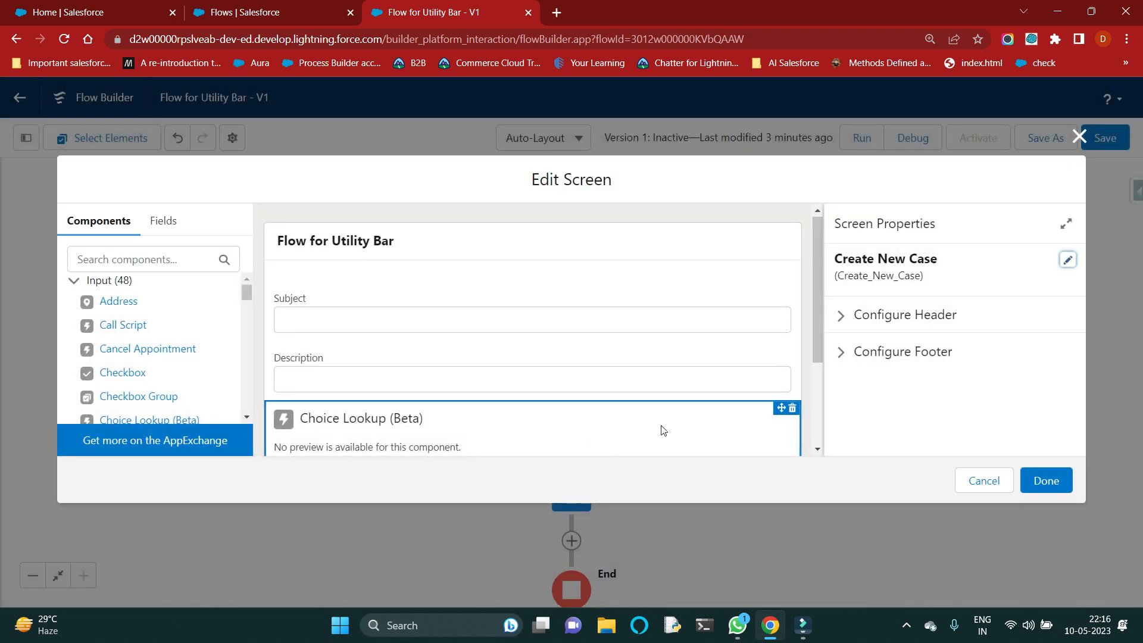
{"action": "scroll", "coordinate": [663, 429], "scroll_direction": "down", "scroll_amount": 3}
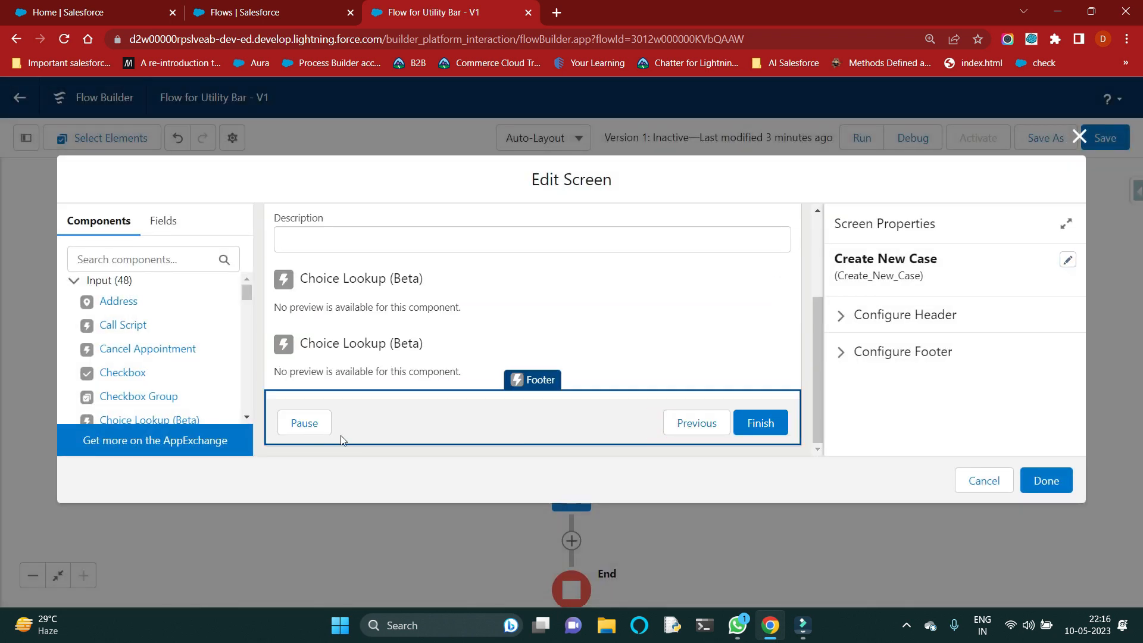
{"action": "left_click", "coordinate": [841, 352]}
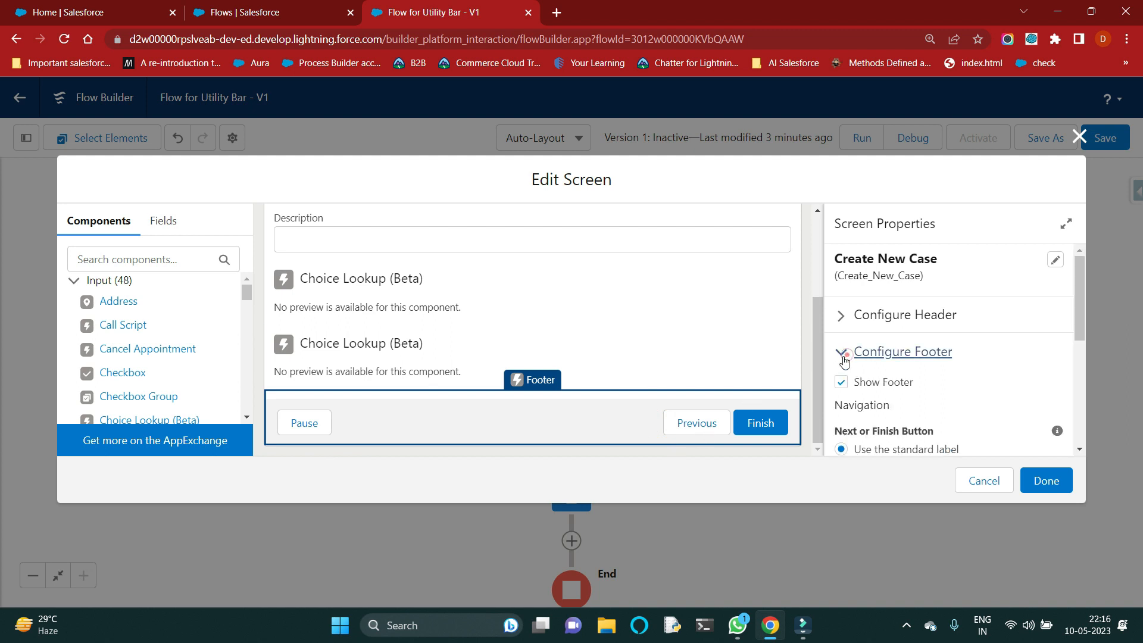
{"action": "scroll", "coordinate": [854, 432], "scroll_direction": "down", "scroll_amount": 5}
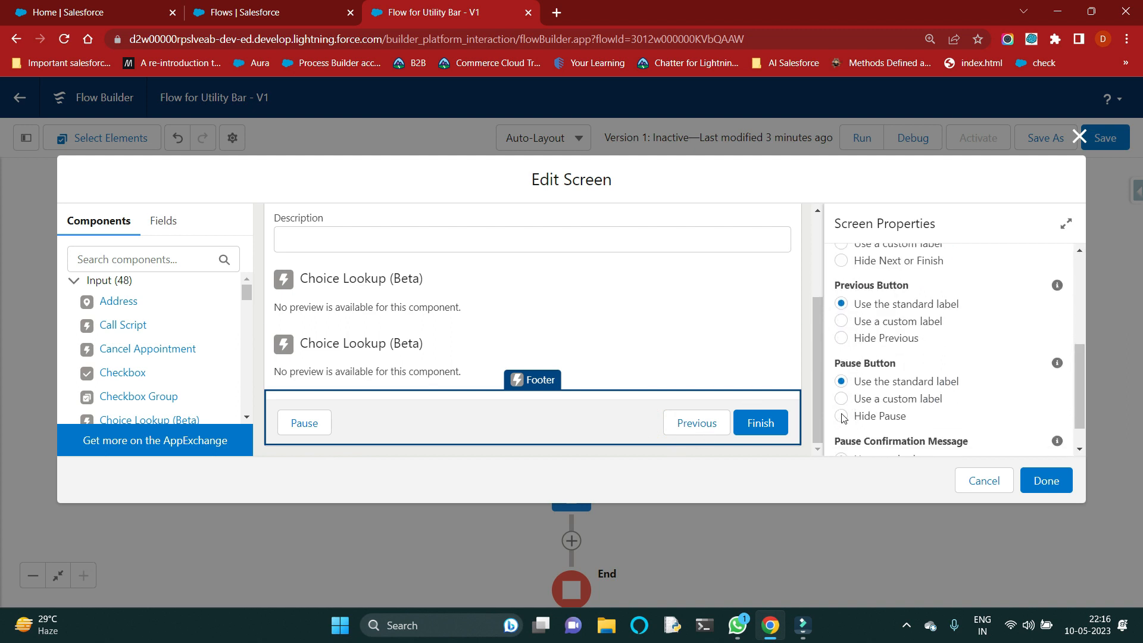
{"action": "left_click", "coordinate": [841, 416]}
{"action": "left_click", "coordinate": [841, 362]}
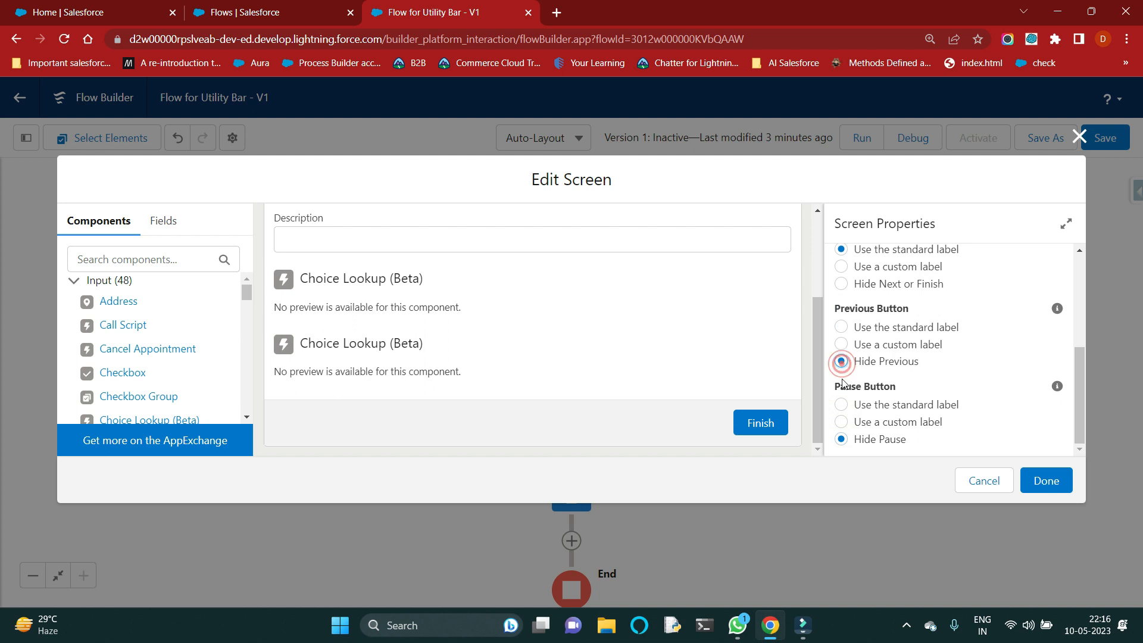
Step: Give the Create New Case screen's Next or Finish button the custom label Next and finish editing the screen
{"action": "left_click", "coordinate": [734, 424]}
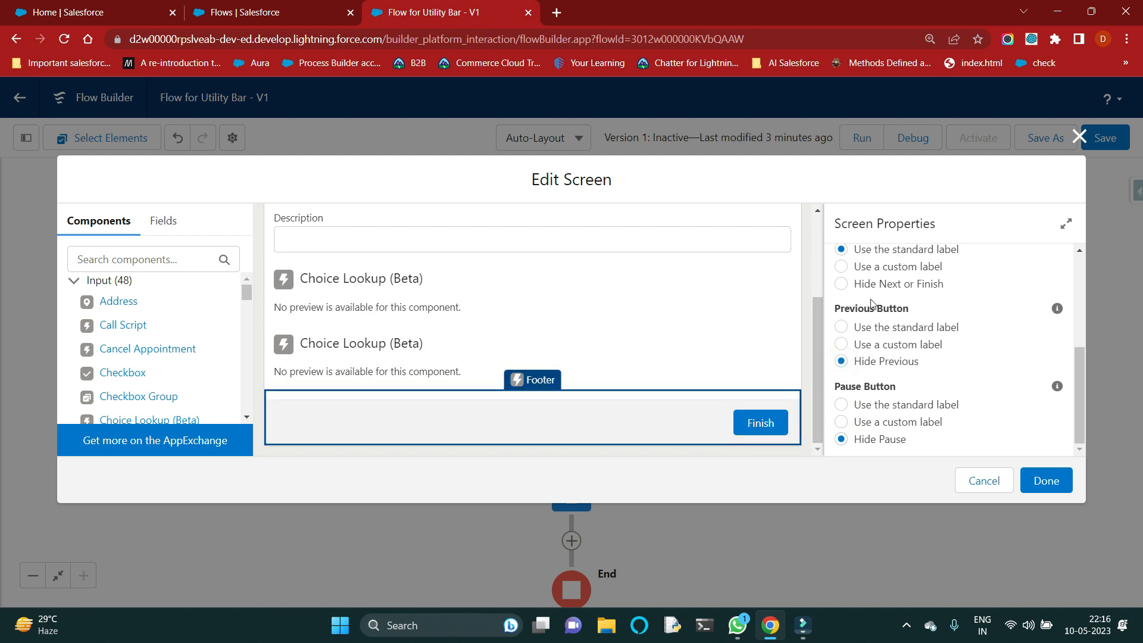
{"action": "left_click", "coordinate": [842, 268]}
{"action": "left_click", "coordinate": [868, 329]}
{"action": "type", "text": "Next"}
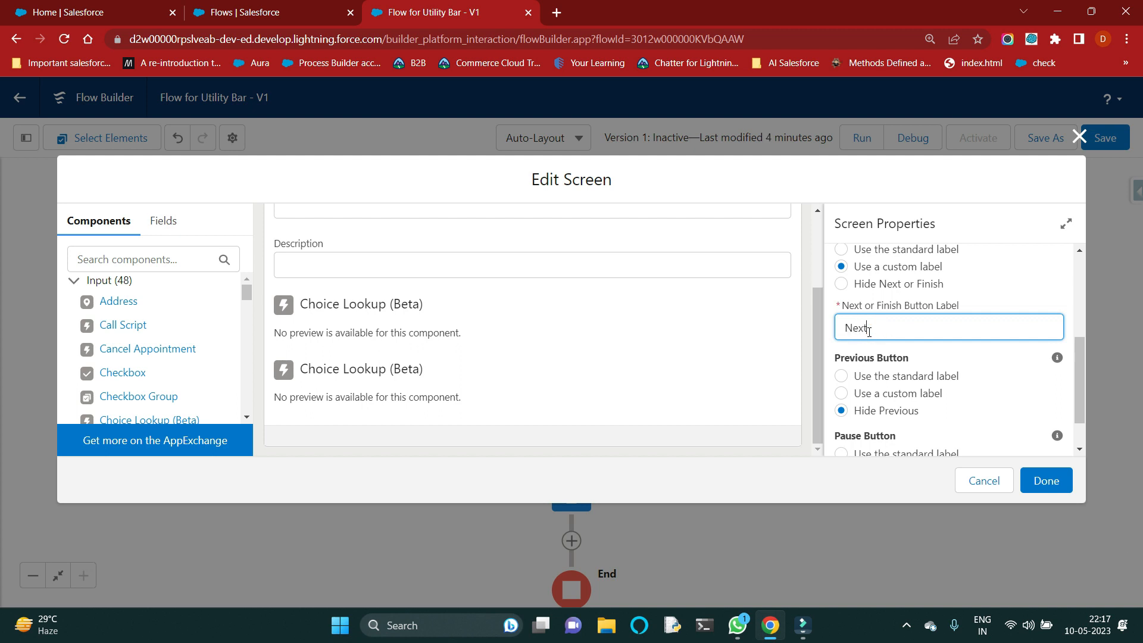
{"action": "scroll", "coordinate": [922, 388], "scroll_direction": "down", "scroll_amount": 1}
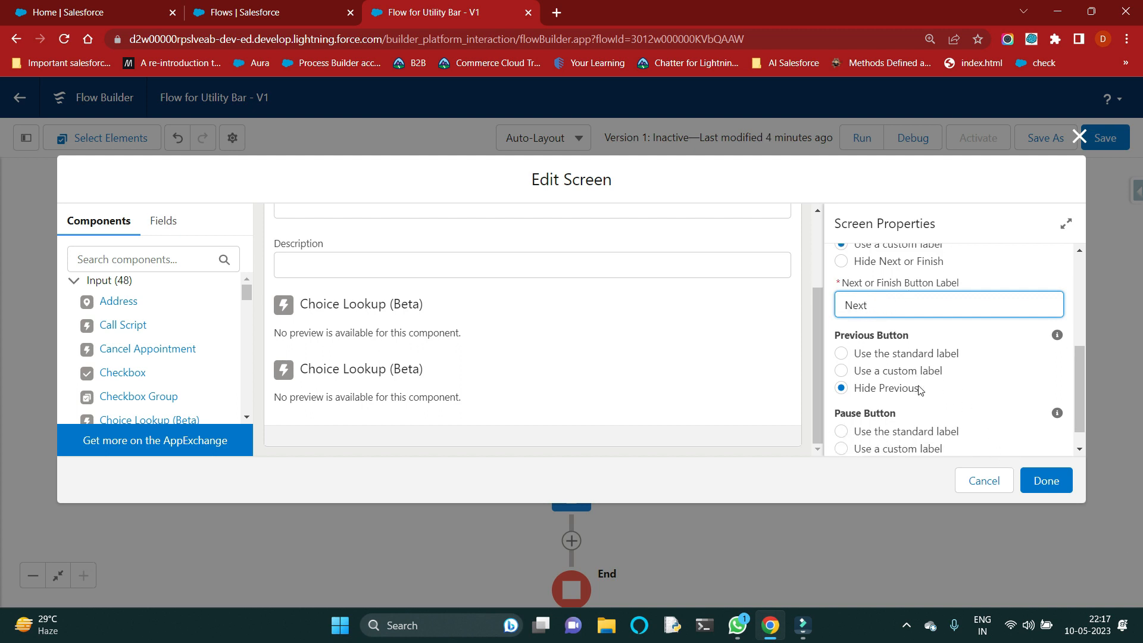
{"action": "left_click", "coordinate": [1046, 482]}
Step: Edit the Message screen's footer to hide the Previous and Pause buttons, and finish editing the screen
{"action": "left_click", "coordinate": [582, 505]}
{"action": "double_click", "coordinate": [581, 503]}
{"action": "left_click", "coordinate": [302, 335]}
{"action": "left_click", "coordinate": [843, 355]}
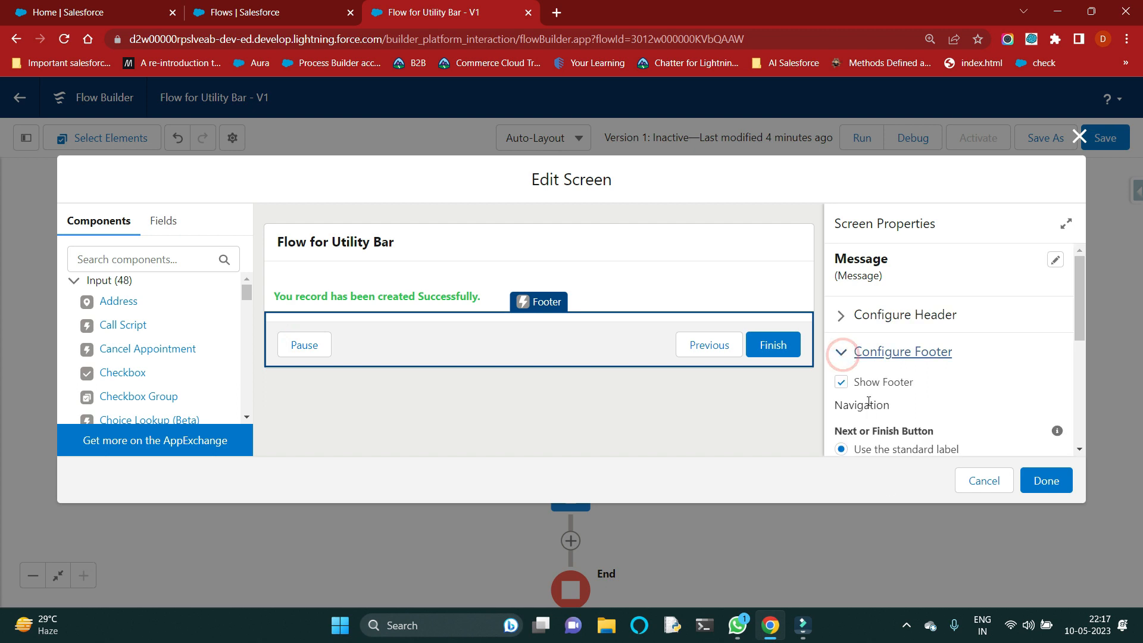
{"action": "scroll", "coordinate": [869, 402], "scroll_direction": "down", "scroll_amount": 3}
{"action": "left_click", "coordinate": [841, 413]}
{"action": "scroll", "coordinate": [848, 393], "scroll_direction": "down", "scroll_amount": 2}
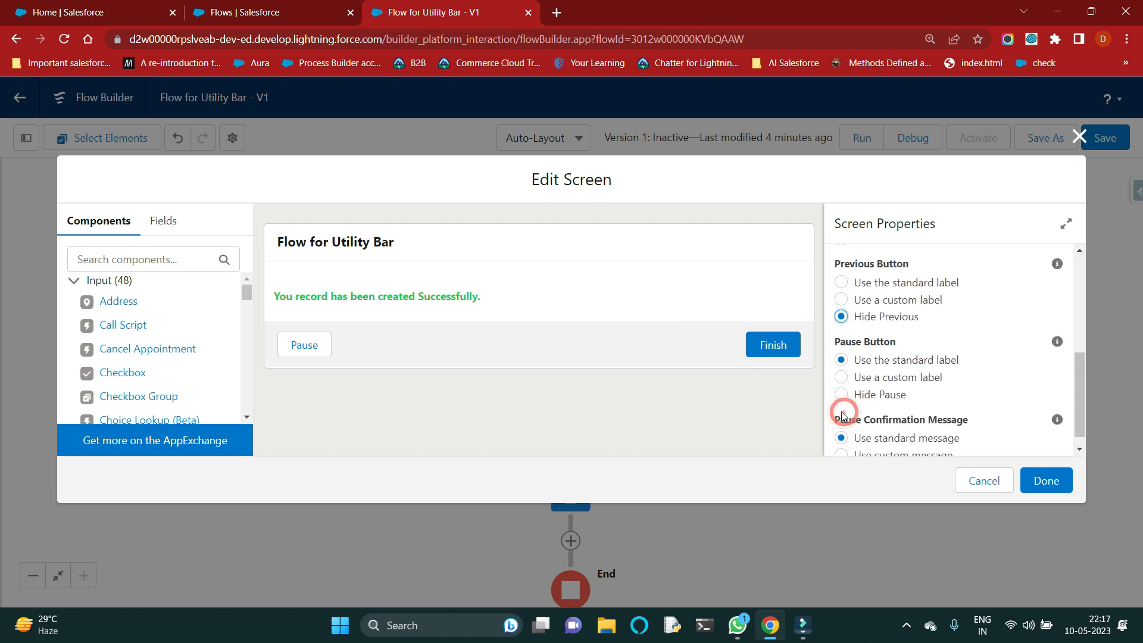
{"action": "left_click", "coordinate": [842, 379]}
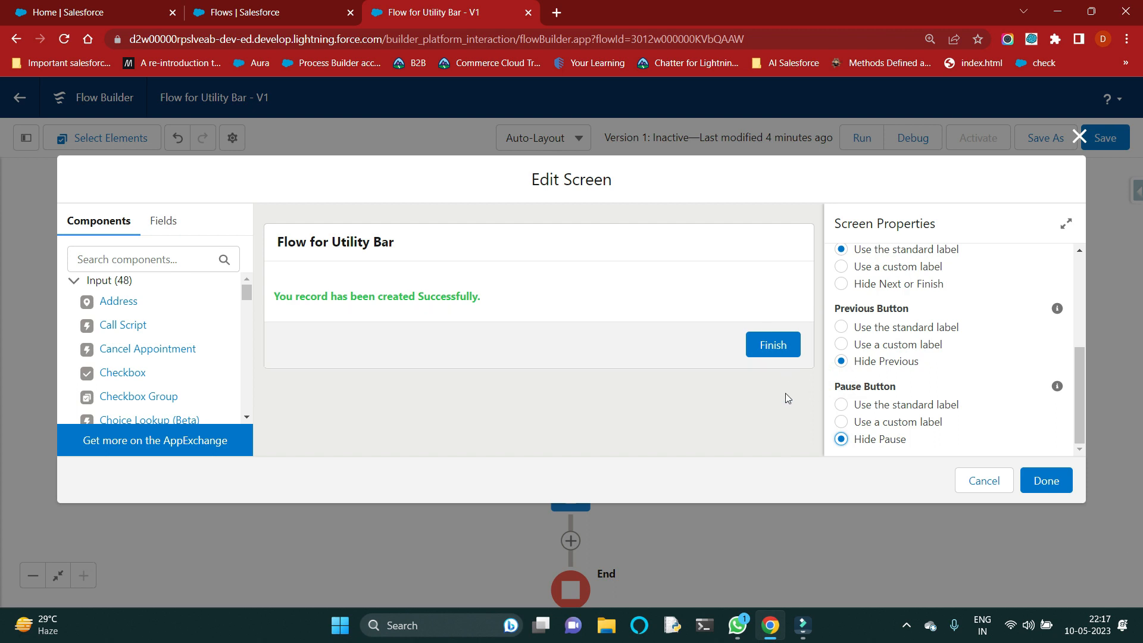
{"action": "left_click", "coordinate": [1046, 481]}
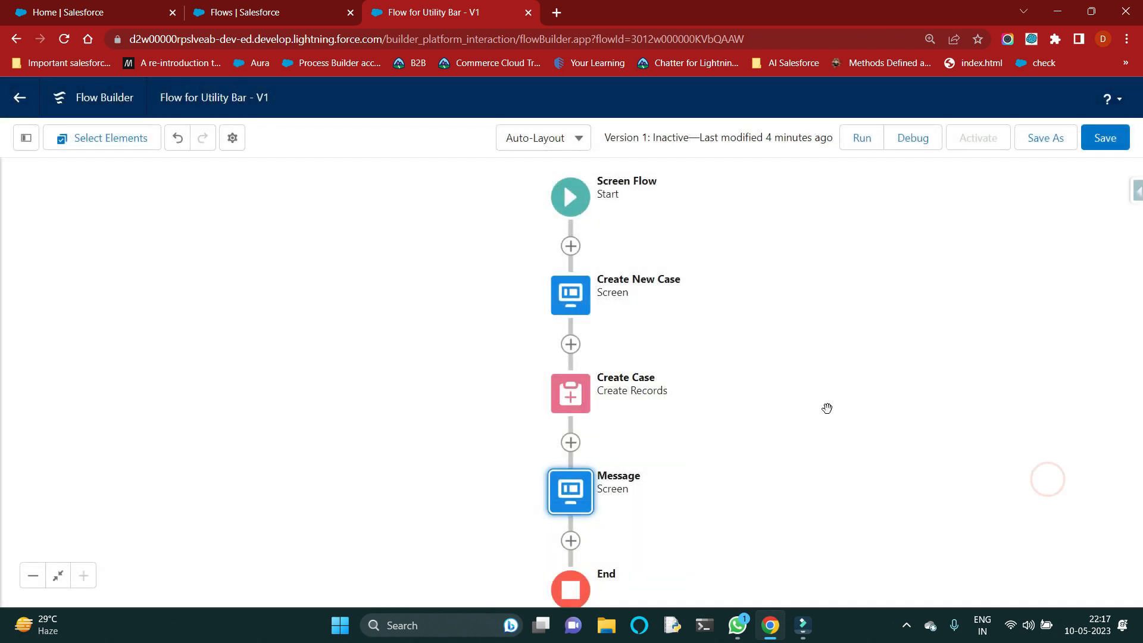
Step: Save the flow and open it for debugging
{"action": "left_click", "coordinate": [826, 408]}
{"action": "left_click", "coordinate": [1102, 138]}
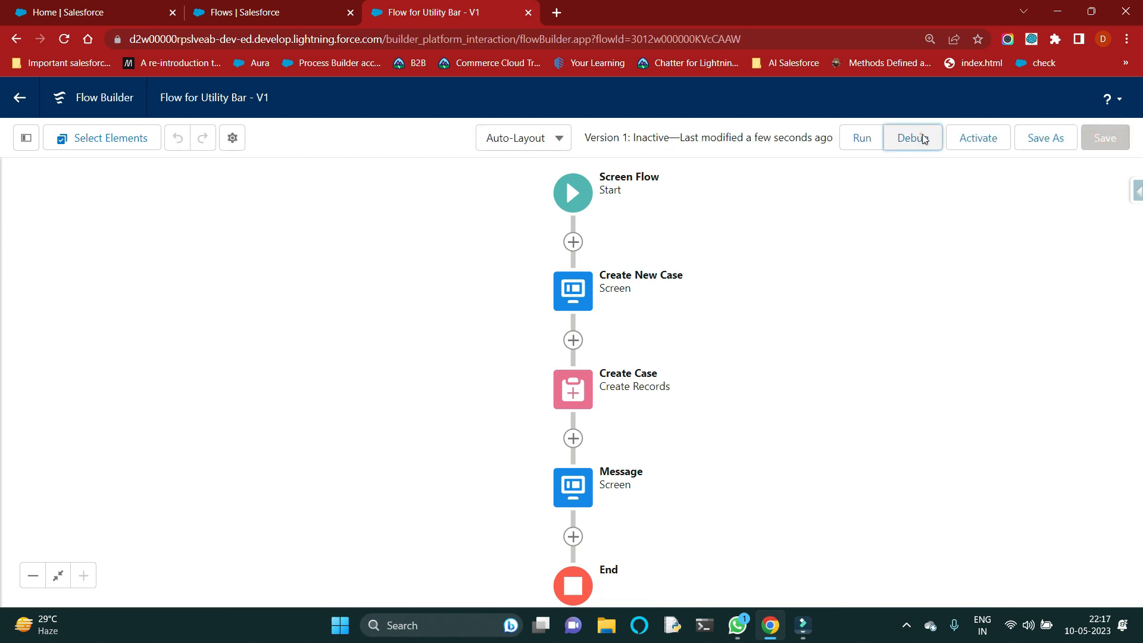
{"action": "left_click", "coordinate": [913, 138]}
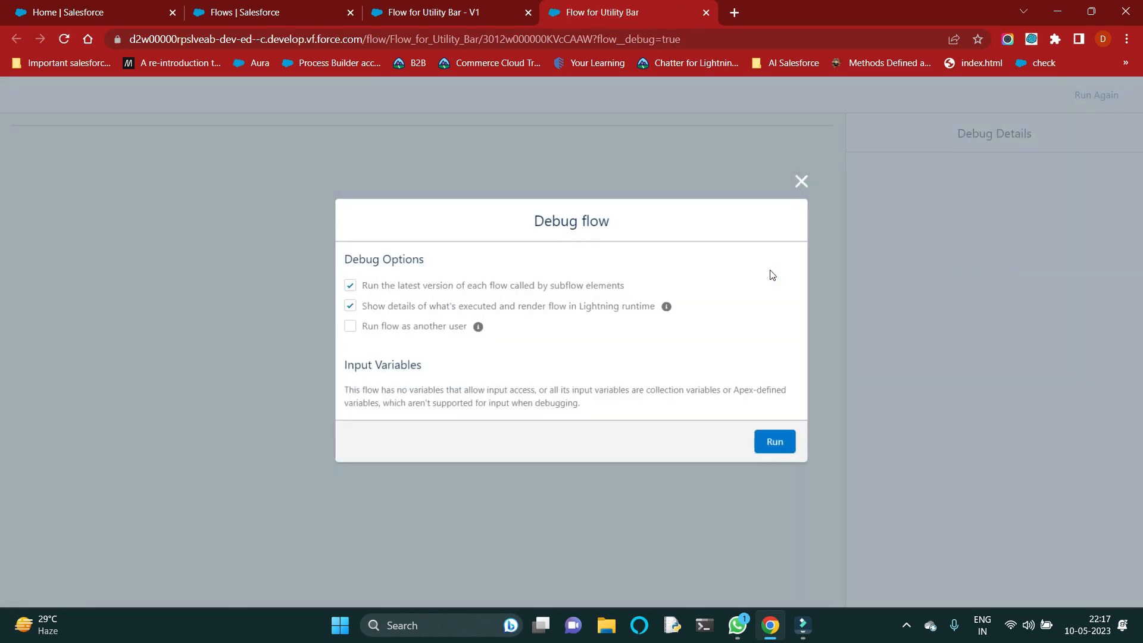
Step: Run the debug session and fill in Subject with "This is A test for file Upload" and Description with "Test"
{"action": "left_click", "coordinate": [783, 444]}
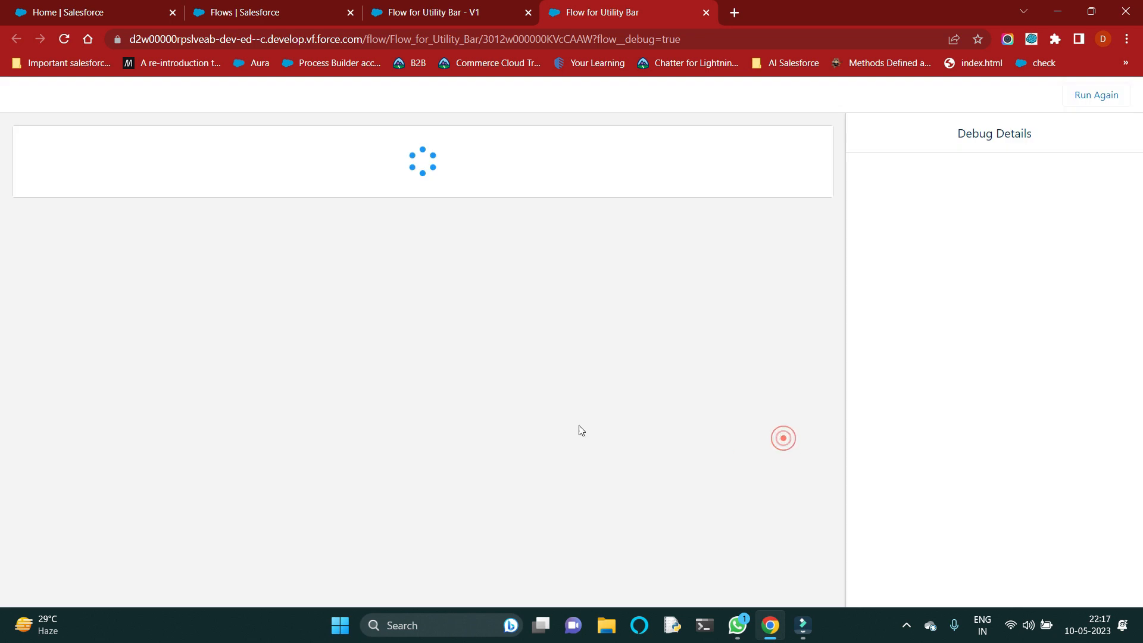
{"action": "left_click", "coordinate": [229, 200]}
{"action": "left_click", "coordinate": [183, 228]}
{"action": "left_click", "coordinate": [179, 229]}
{"action": "left_click", "coordinate": [119, 271]}
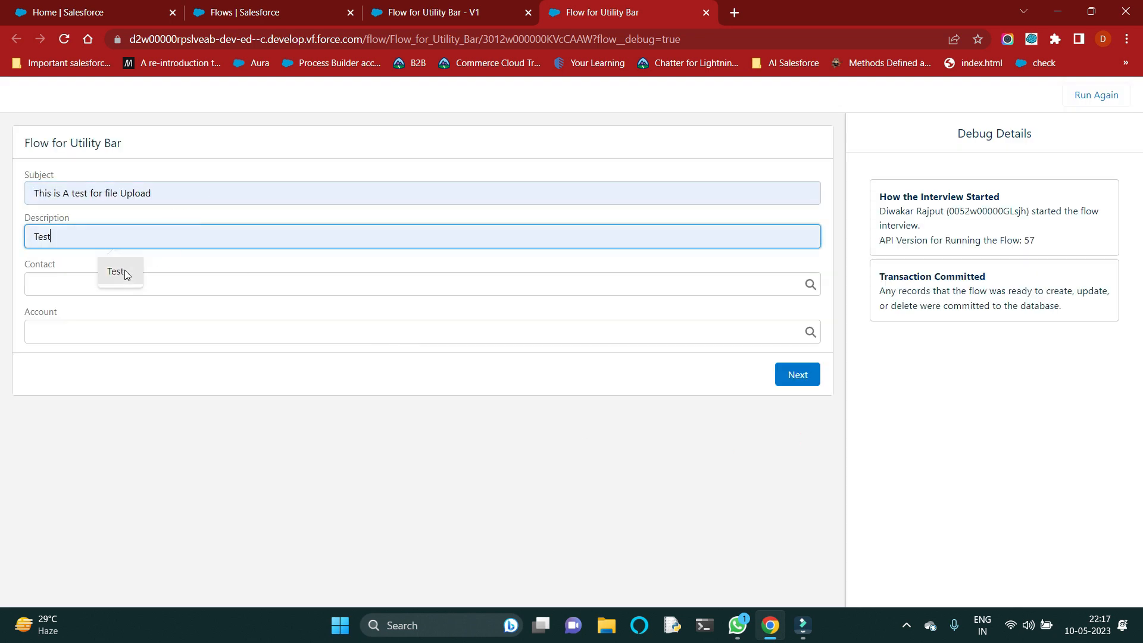
Step: Select a contact in the Contact lookup, and examine the options offered by the Account lookup
{"action": "left_click", "coordinate": [112, 284]}
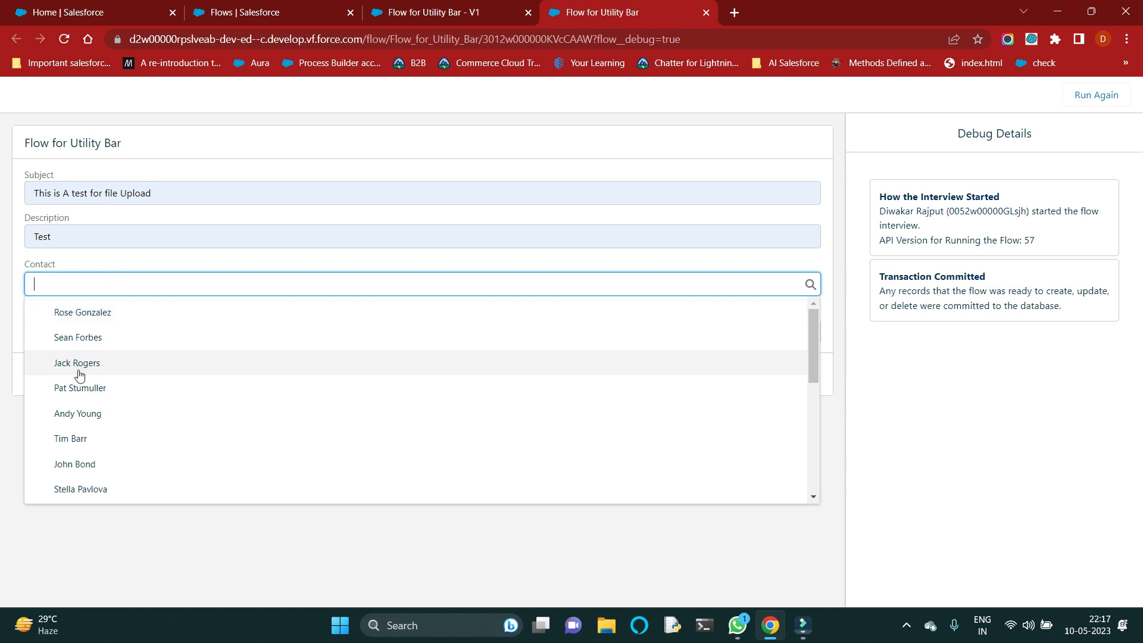
{"action": "scroll", "coordinate": [77, 381], "scroll_direction": "down", "scroll_amount": 5}
{"action": "scroll", "coordinate": [82, 386], "scroll_direction": "up", "scroll_amount": 5}
{"action": "left_click", "coordinate": [89, 421]}
{"action": "left_click", "coordinate": [109, 323]}
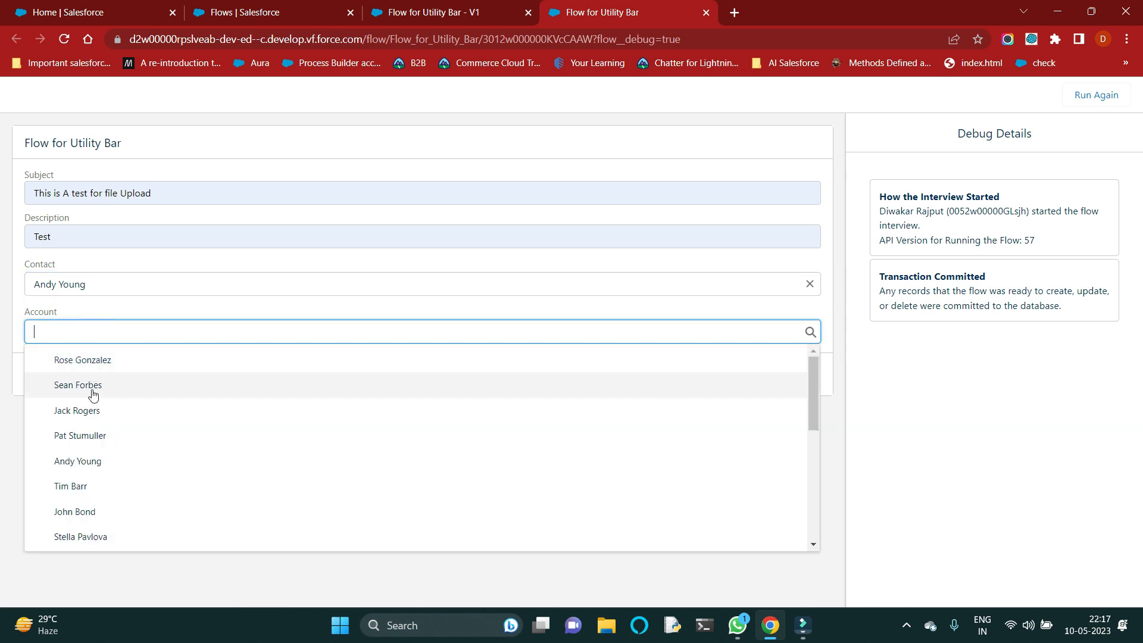
{"action": "scroll", "coordinate": [87, 440], "scroll_direction": "down", "scroll_amount": 5}
{"action": "scroll", "coordinate": [88, 470], "scroll_direction": "up", "scroll_amount": 5}
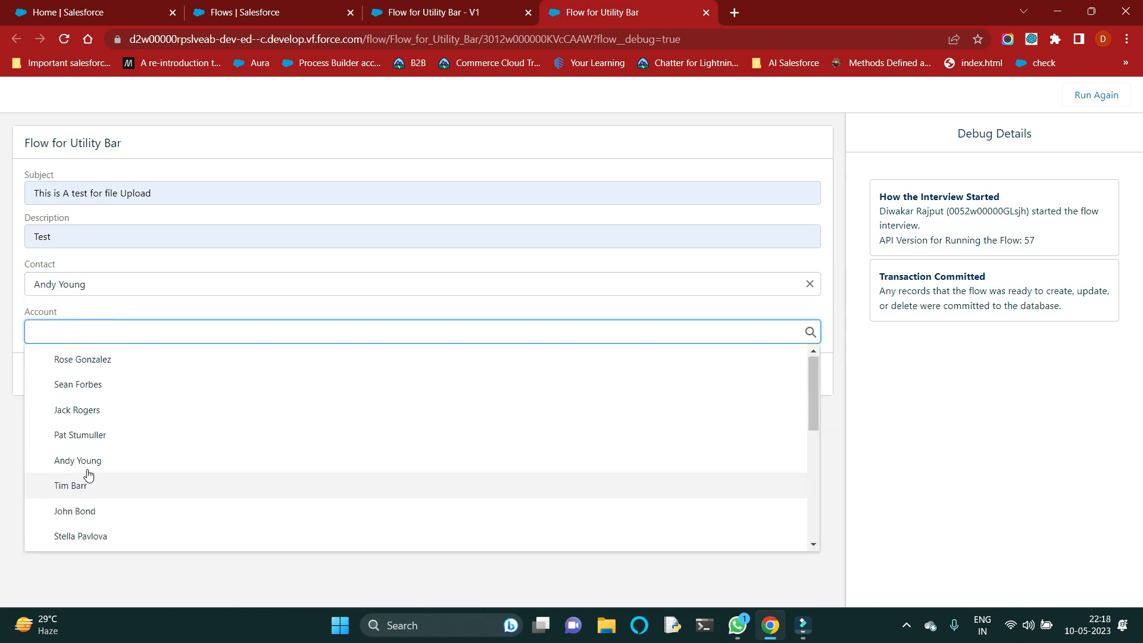
{"action": "left_click", "coordinate": [141, 310]}
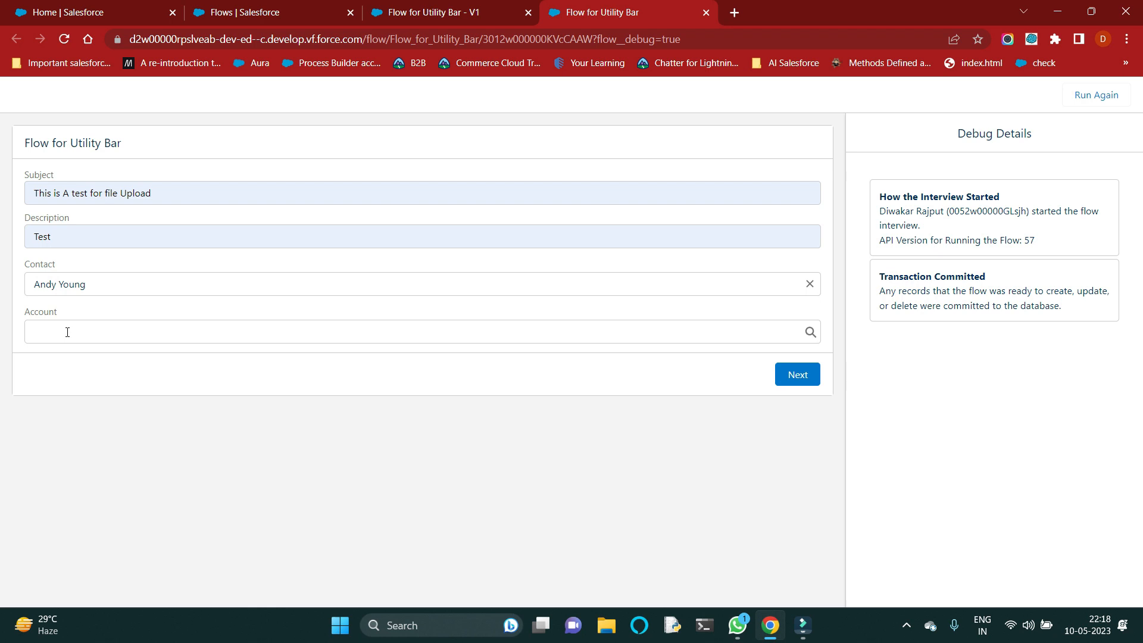
Step: Return to the flow builder, open the Create New Case screen for editing, and check the Contact lookup's configured choice
{"action": "left_click", "coordinate": [398, 7]}
{"action": "left_click", "coordinate": [574, 301]}
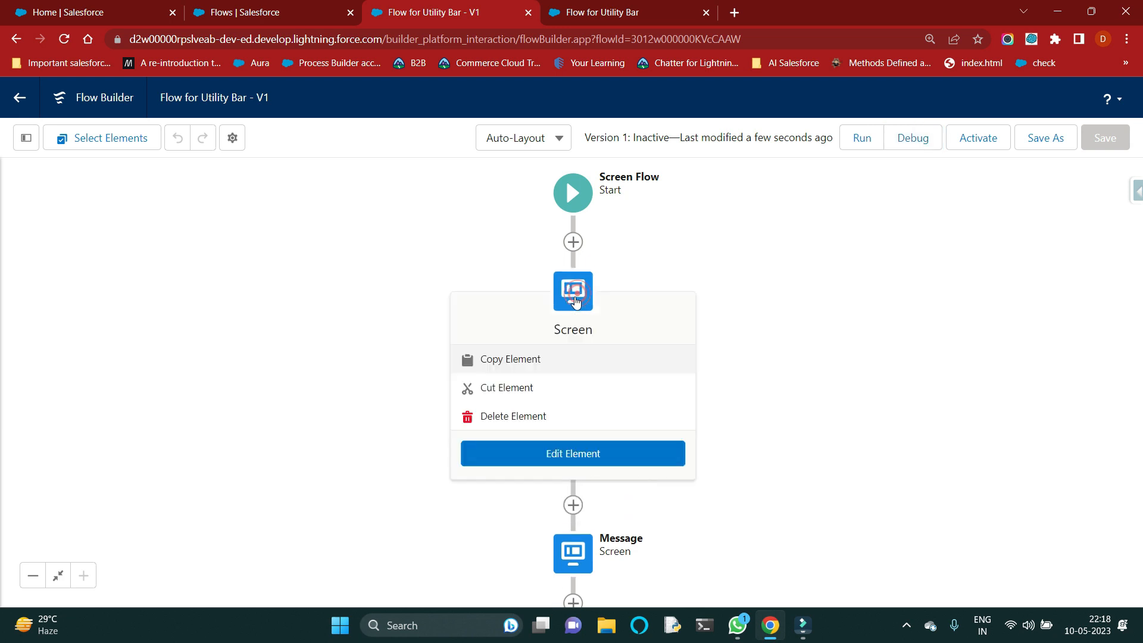
{"action": "left_click", "coordinate": [549, 454]}
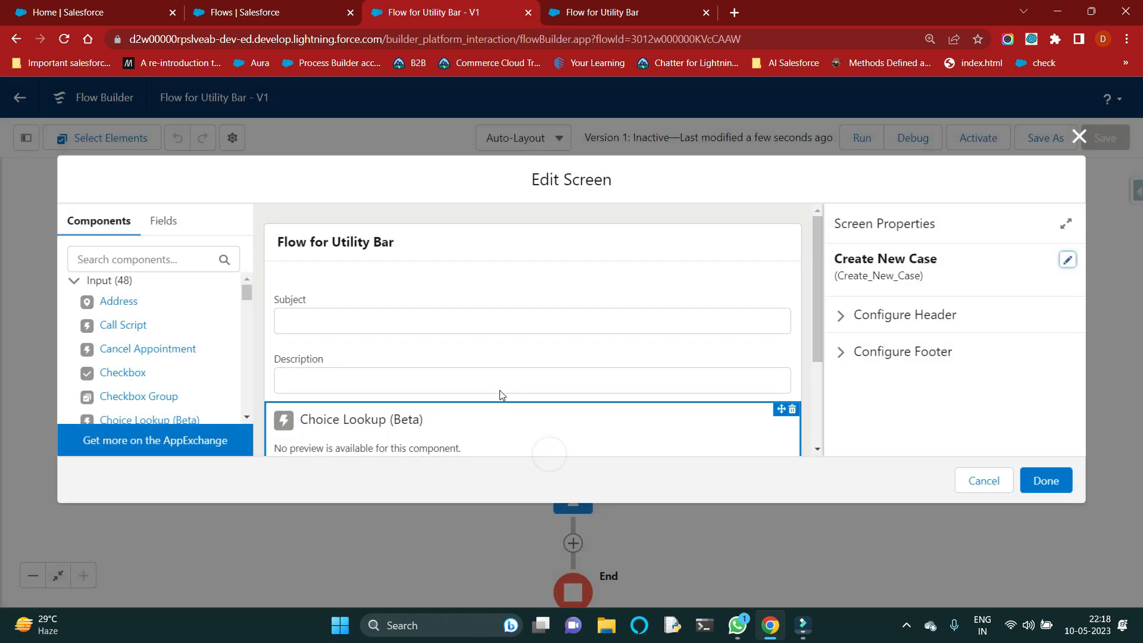
{"action": "left_click", "coordinate": [440, 379]}
{"action": "scroll", "coordinate": [443, 357], "scroll_direction": "down", "scroll_amount": 3}
{"action": "left_click", "coordinate": [441, 304]}
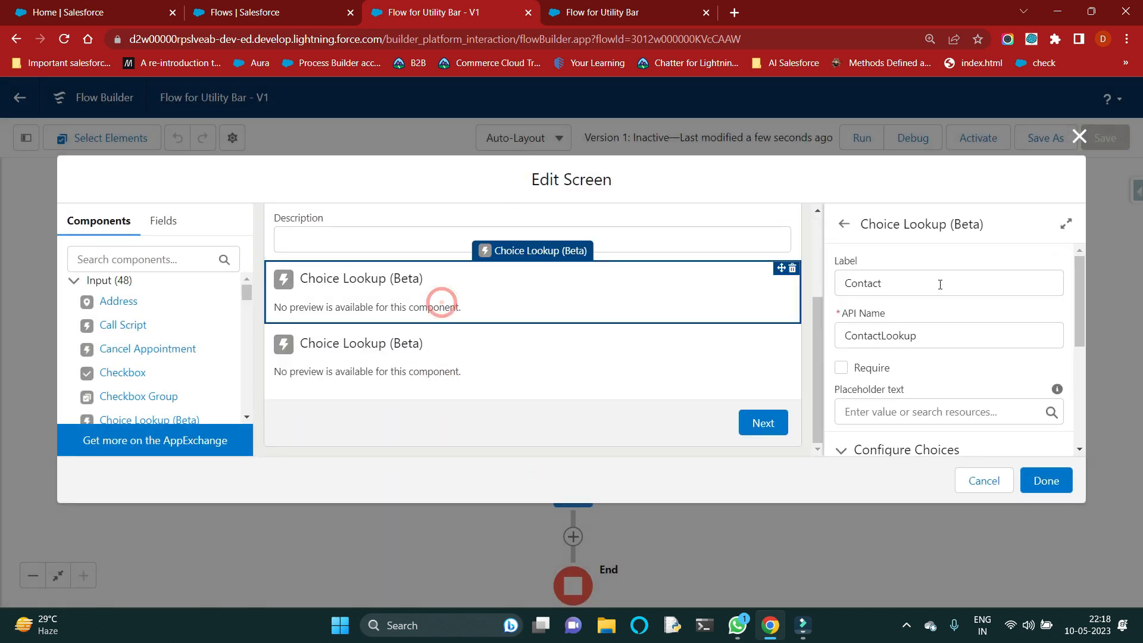
{"action": "scroll", "coordinate": [914, 372], "scroll_direction": "down", "scroll_amount": 2}
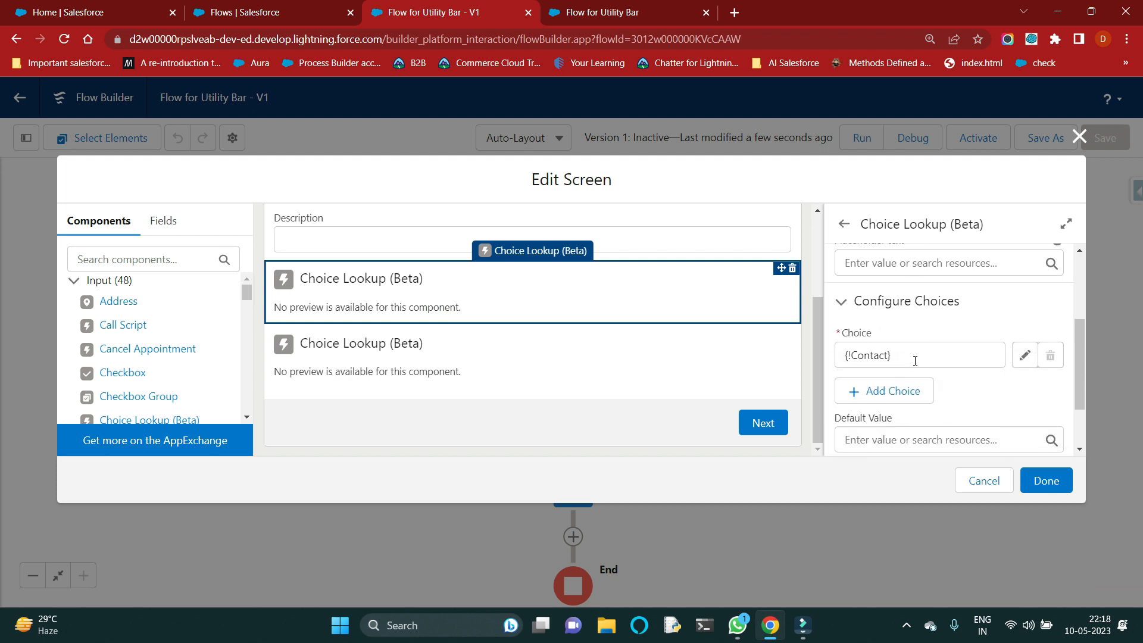
{"action": "scroll", "coordinate": [915, 361], "scroll_direction": "down", "scroll_amount": 1}
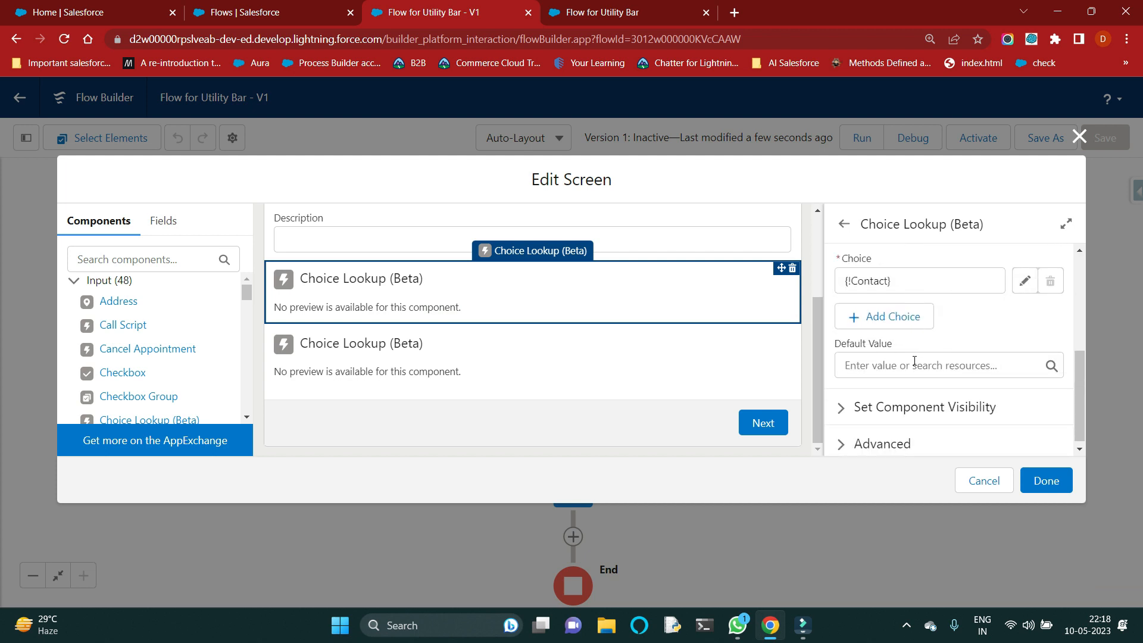
Step: Set the Account lookup's choice to {!AccountList} and finish editing the Create New Case screen
{"action": "left_click", "coordinate": [645, 372]}
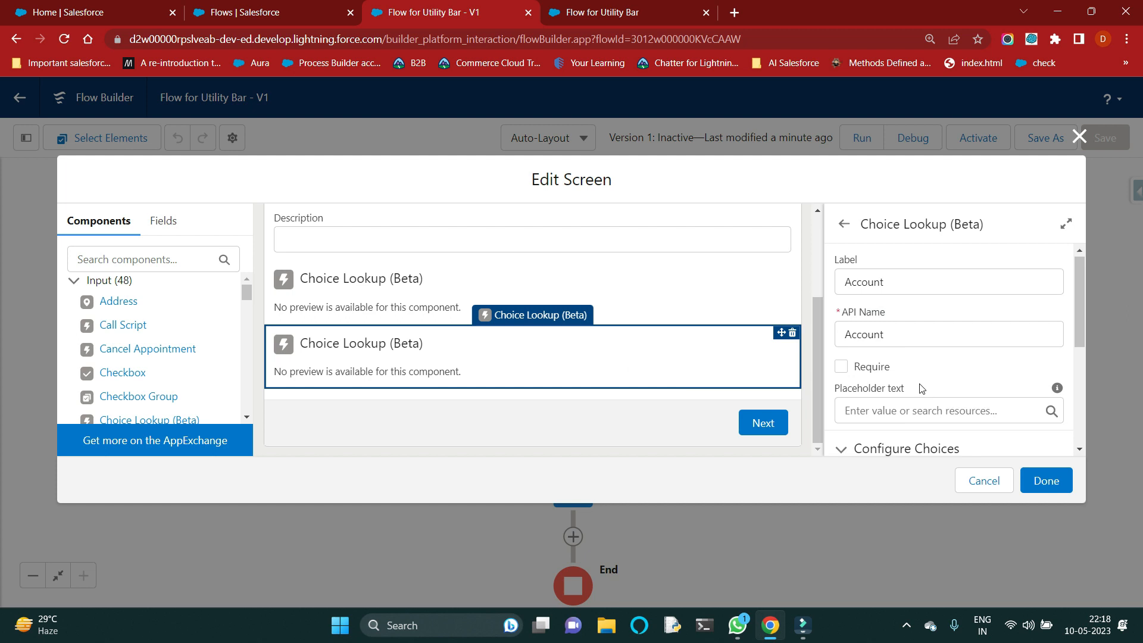
{"action": "scroll", "coordinate": [922, 389], "scroll_direction": "down", "scroll_amount": 1}
{"action": "scroll", "coordinate": [917, 381], "scroll_direction": "up", "scroll_amount": 1}
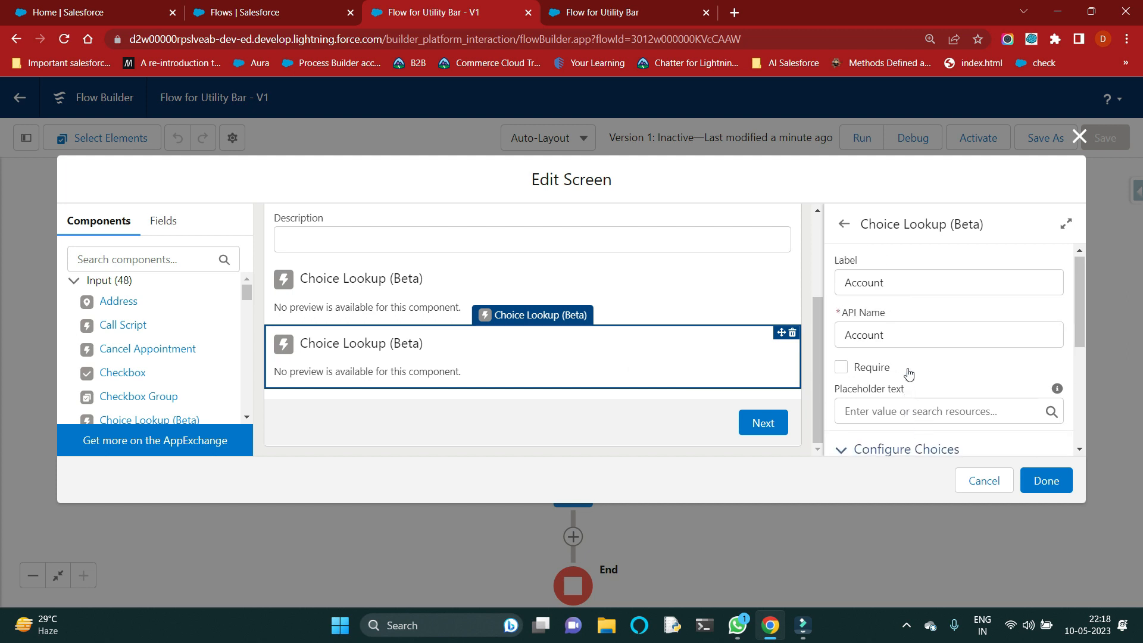
{"action": "scroll", "coordinate": [905, 375], "scroll_direction": "down", "scroll_amount": 2}
{"action": "left_click", "coordinate": [925, 356]}
{"action": "triple_click", "coordinate": [925, 358]}
{"action": "key", "text": "BackSpace"}
{"action": "left_click", "coordinate": [918, 452]}
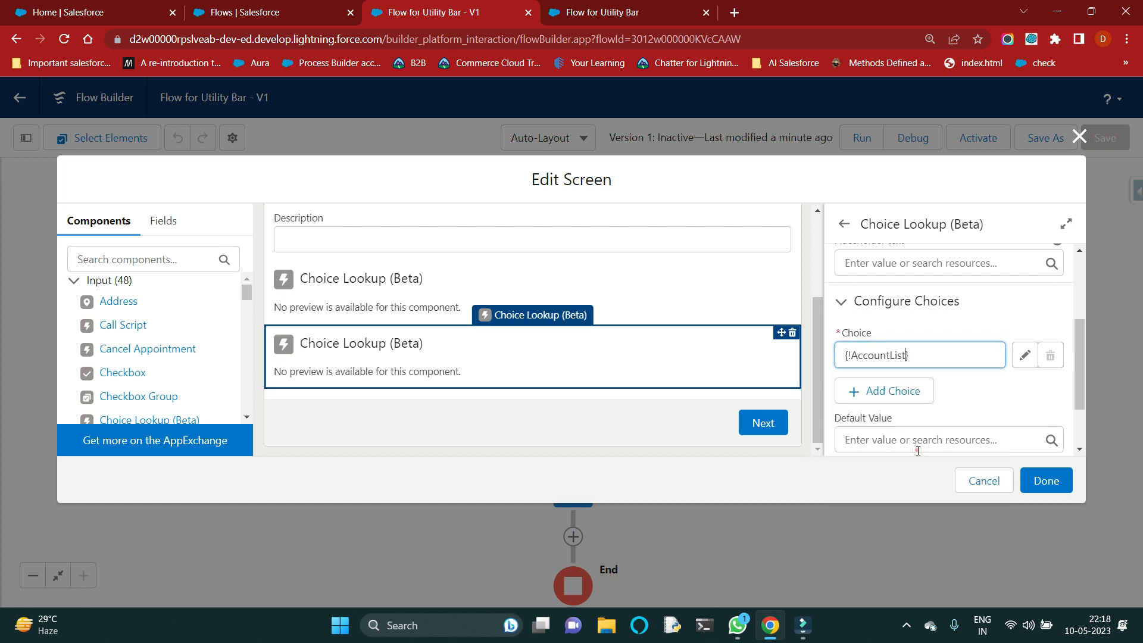
{"action": "left_click", "coordinate": [977, 400]}
{"action": "left_click", "coordinate": [1066, 493]}
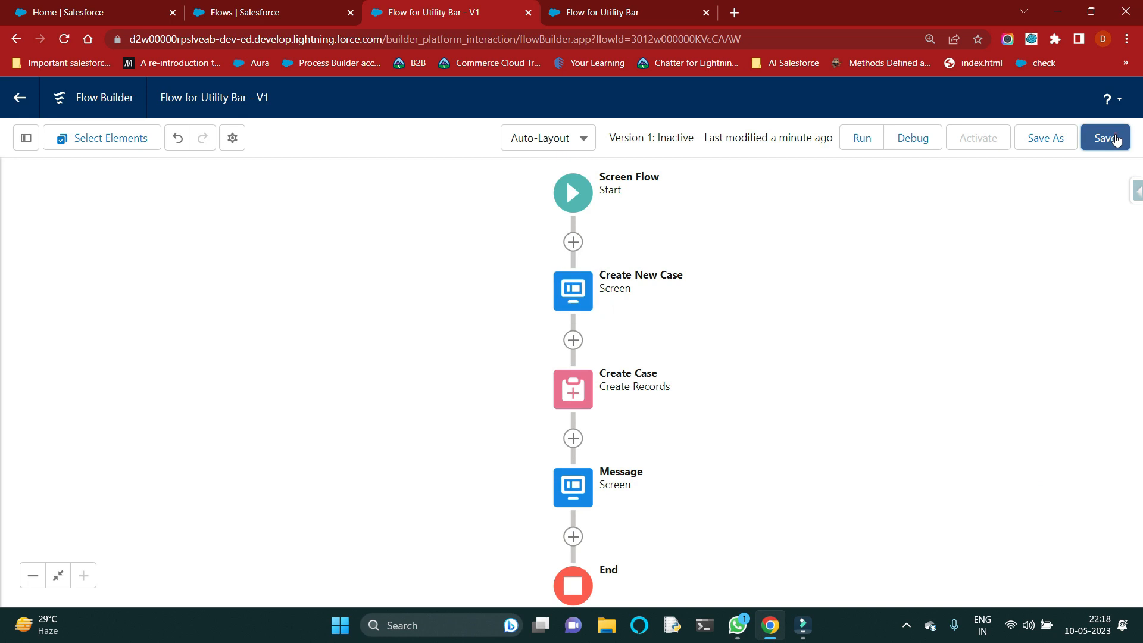
Step: Save the flow and run it in a new debug session
{"action": "left_click", "coordinate": [1115, 139]}
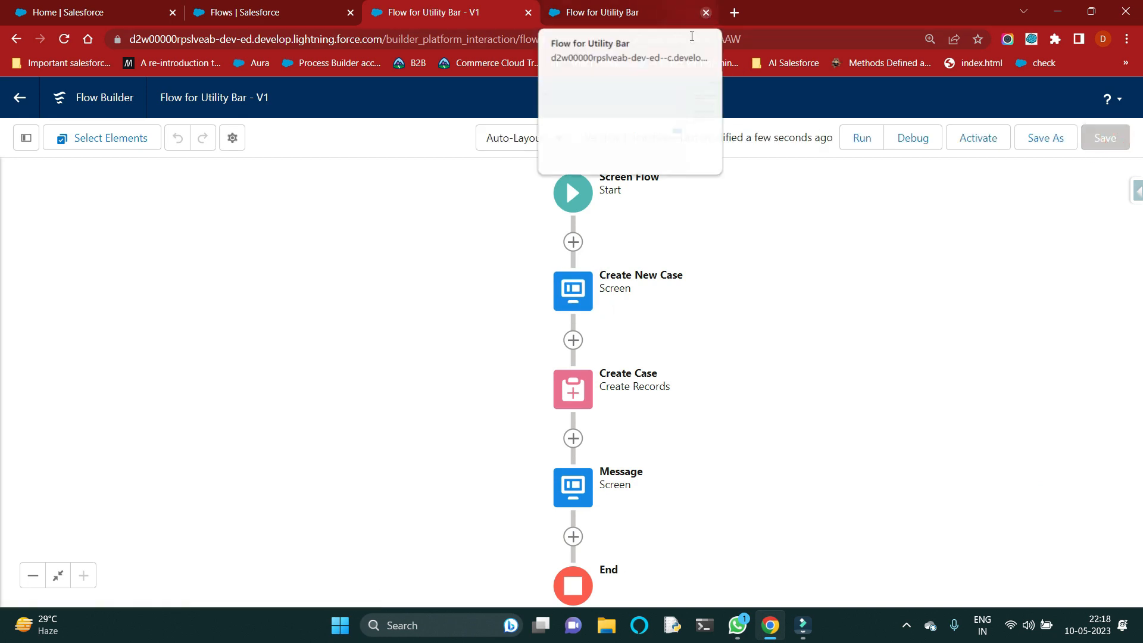
{"action": "left_click", "coordinate": [906, 144]}
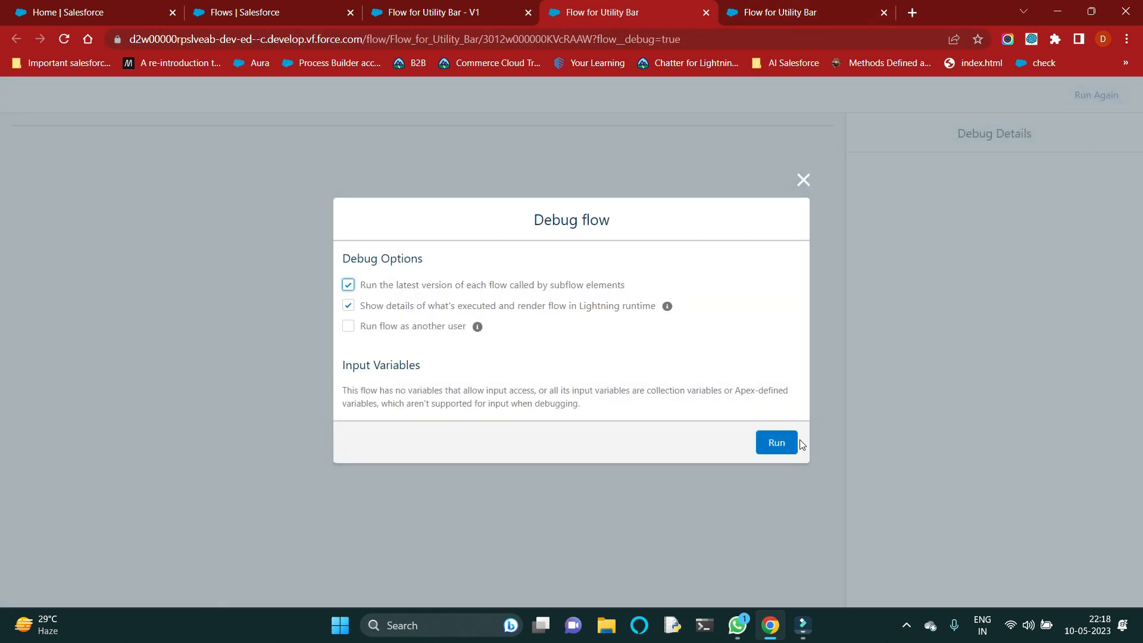
{"action": "left_click", "coordinate": [785, 444]}
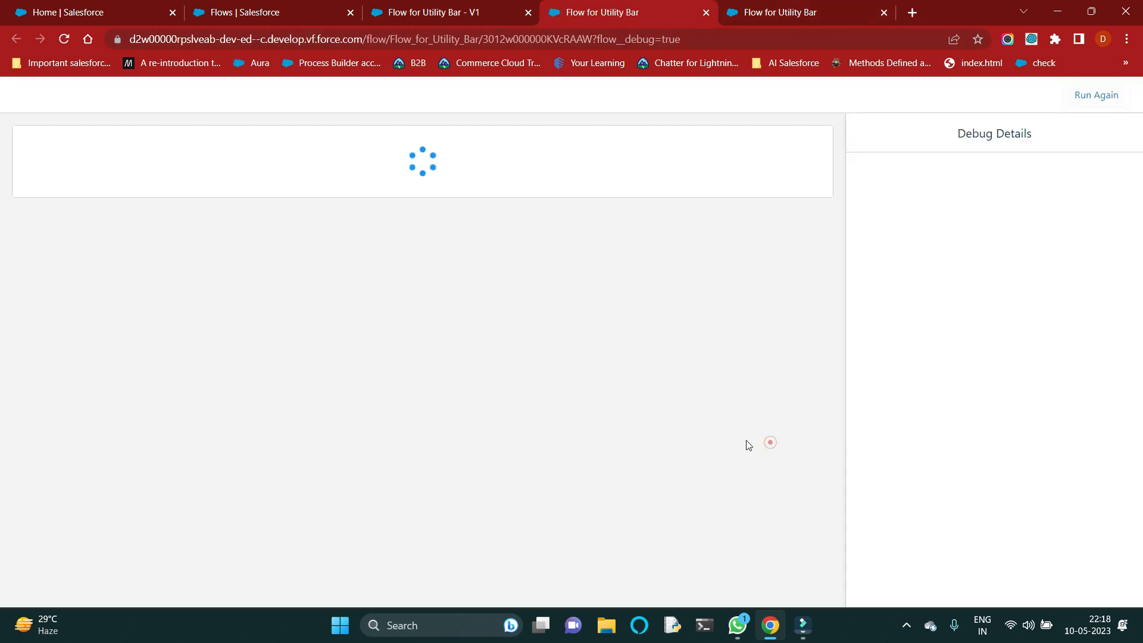
Step: Enter Subject "This is A test for file Upload" and Description "Test", and select a contact for the test case
{"action": "left_click", "coordinate": [97, 186]}
{"action": "left_click", "coordinate": [110, 229]}
{"action": "left_click", "coordinate": [104, 243]}
{"action": "left_click", "coordinate": [116, 272]}
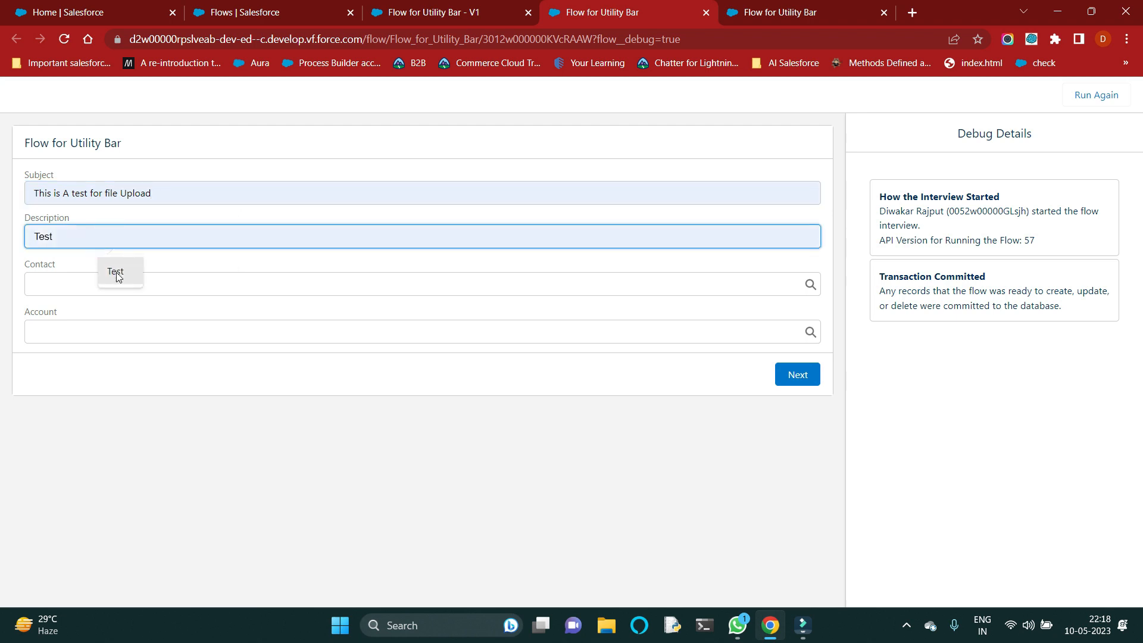
{"action": "left_click", "coordinate": [102, 284]}
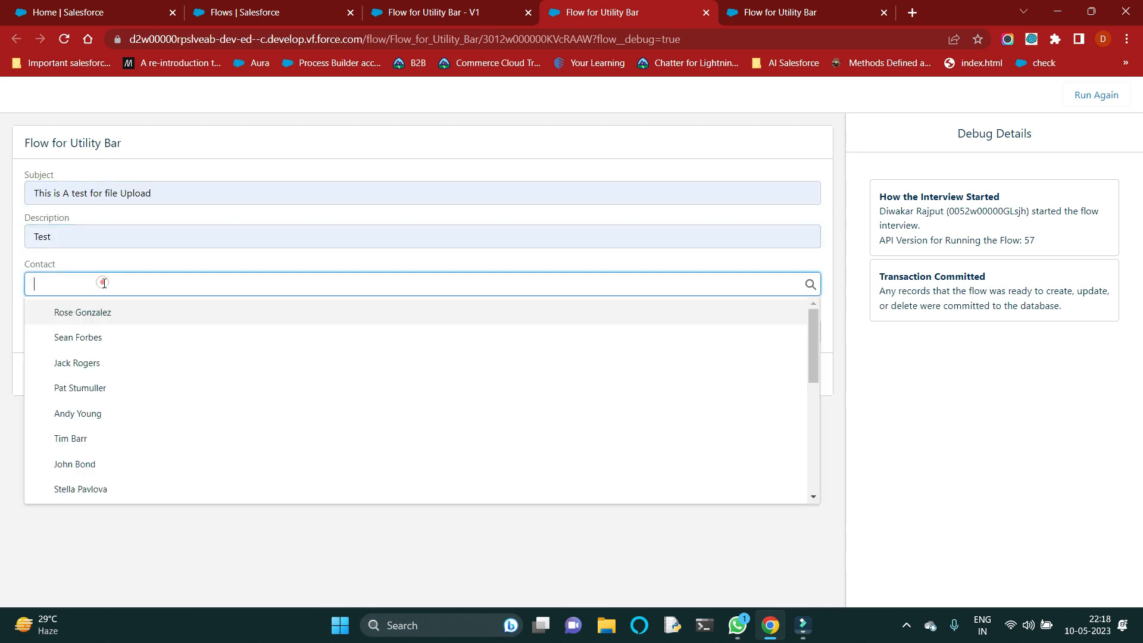
{"action": "left_click", "coordinate": [101, 415]}
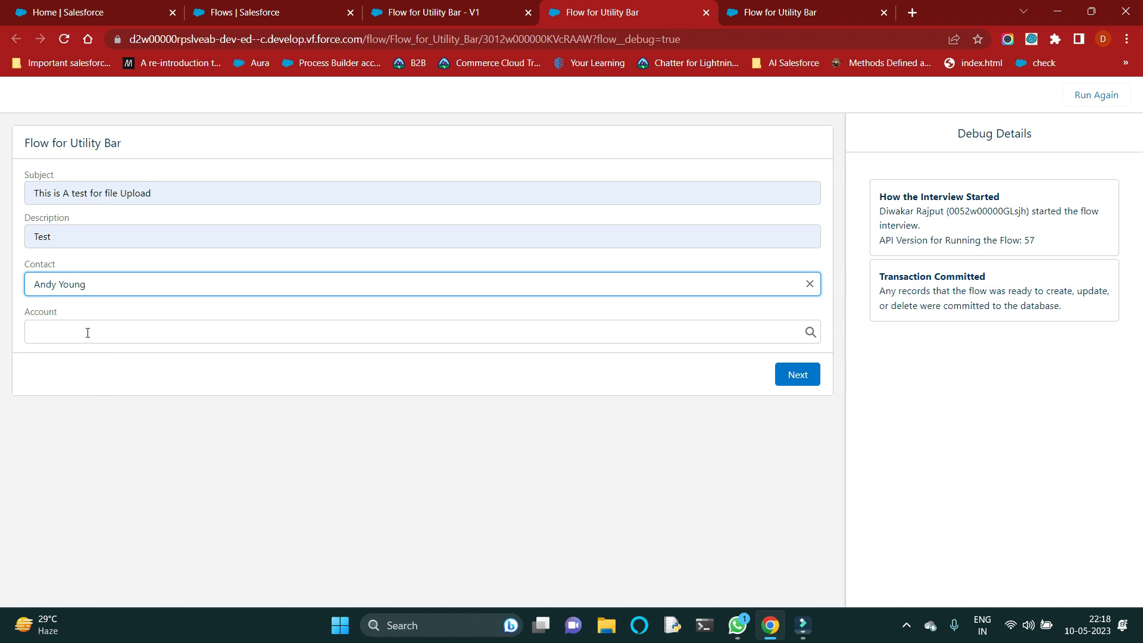
Step: Select GenePoint as the account for the test case
{"action": "left_click", "coordinate": [108, 319]}
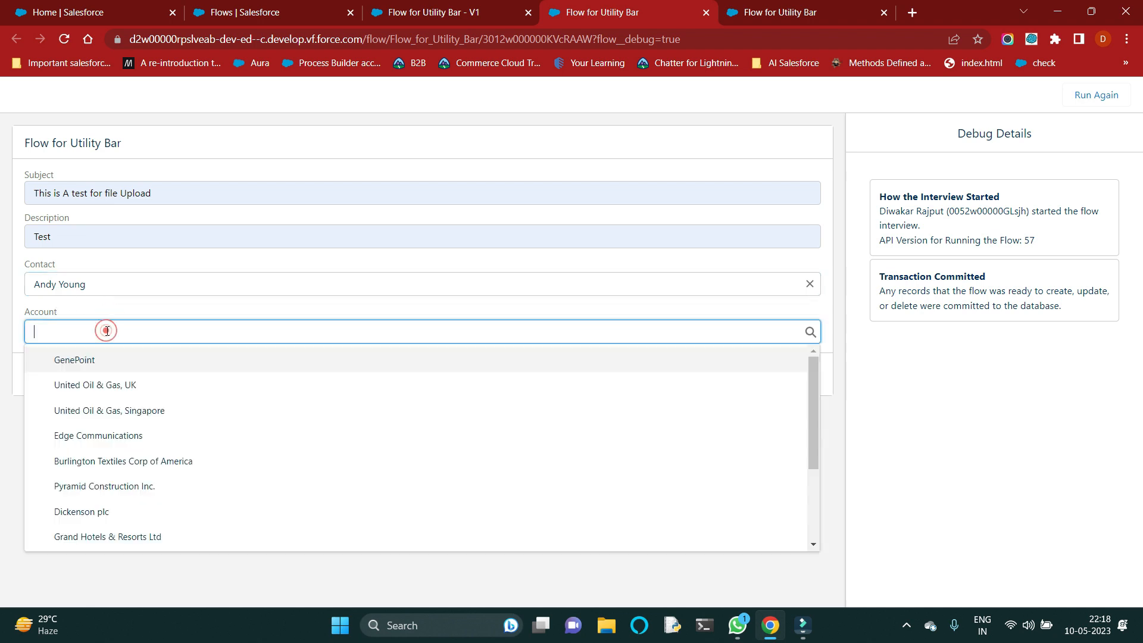
{"action": "left_click", "coordinate": [101, 364]}
{"action": "left_click", "coordinate": [164, 374]}
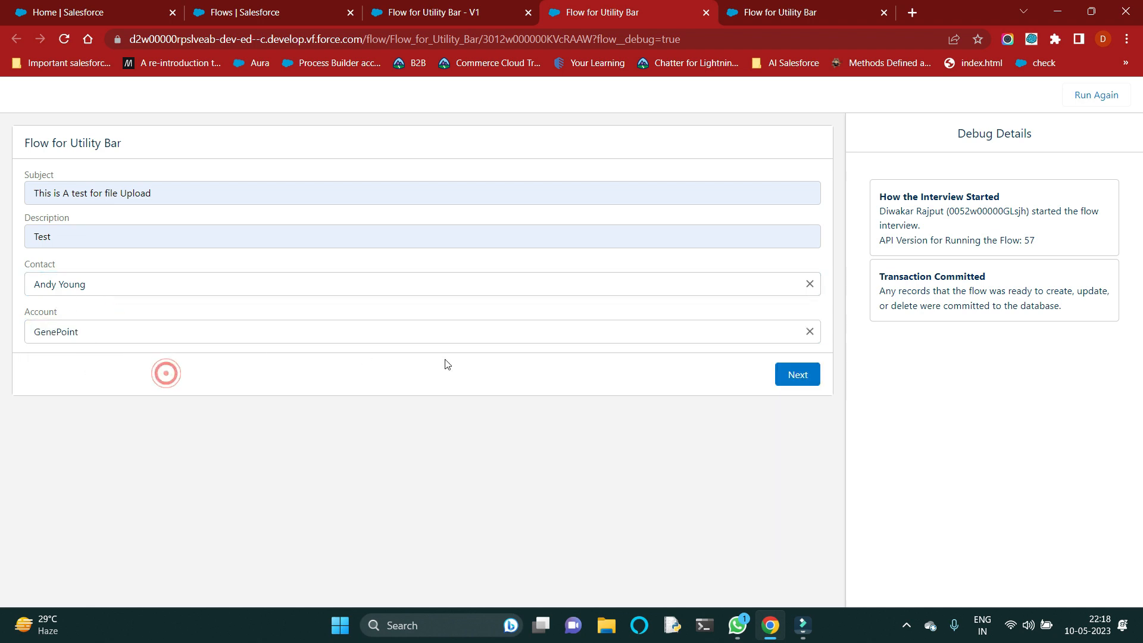
Step: Submit the test case, check the message screen, and finish the flow interview
{"action": "left_click", "coordinate": [819, 376]}
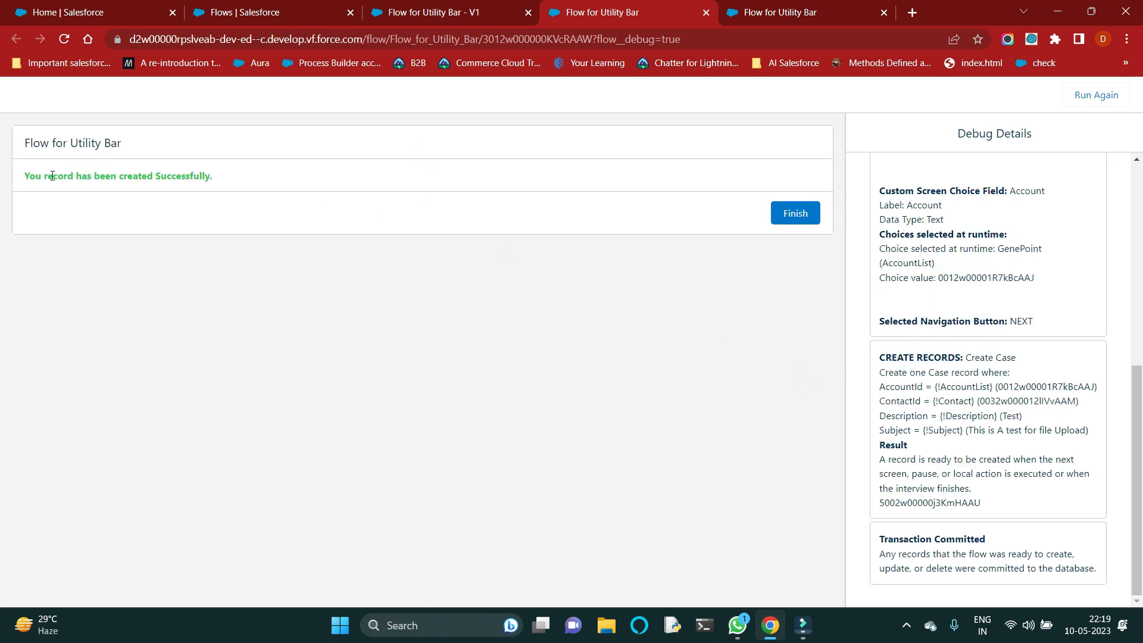
{"action": "left_click_drag", "start_coordinate": [22, 178], "coordinate": [246, 180]}
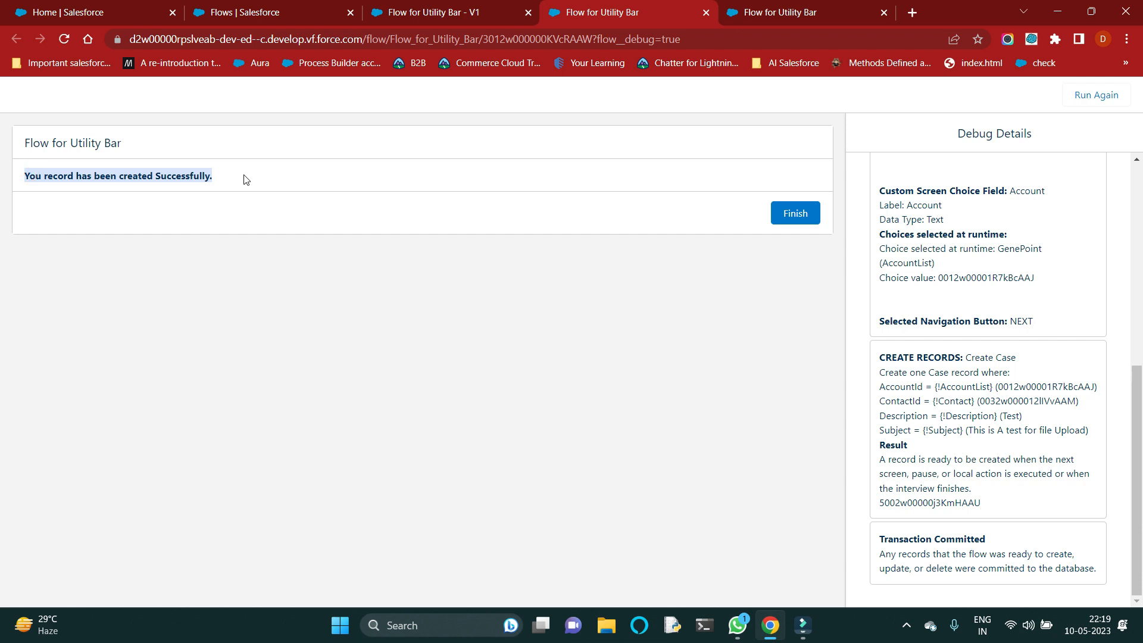
{"action": "left_click", "coordinate": [807, 224]}
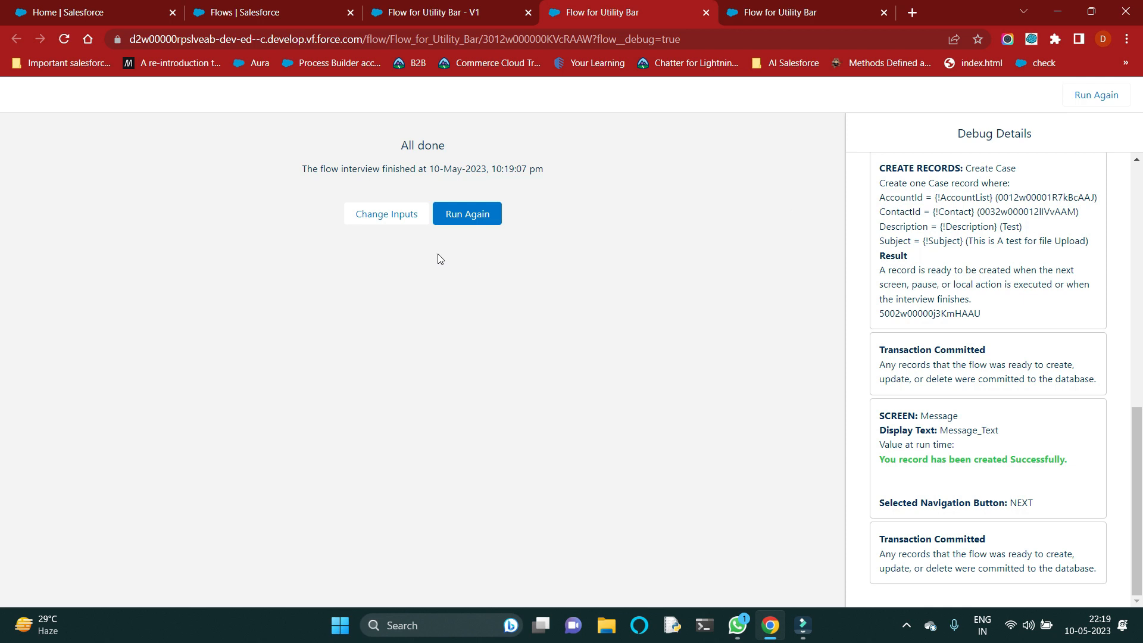
Step: Close both debug pages and activate version 1 of the flow
{"action": "left_click", "coordinate": [708, 13]}
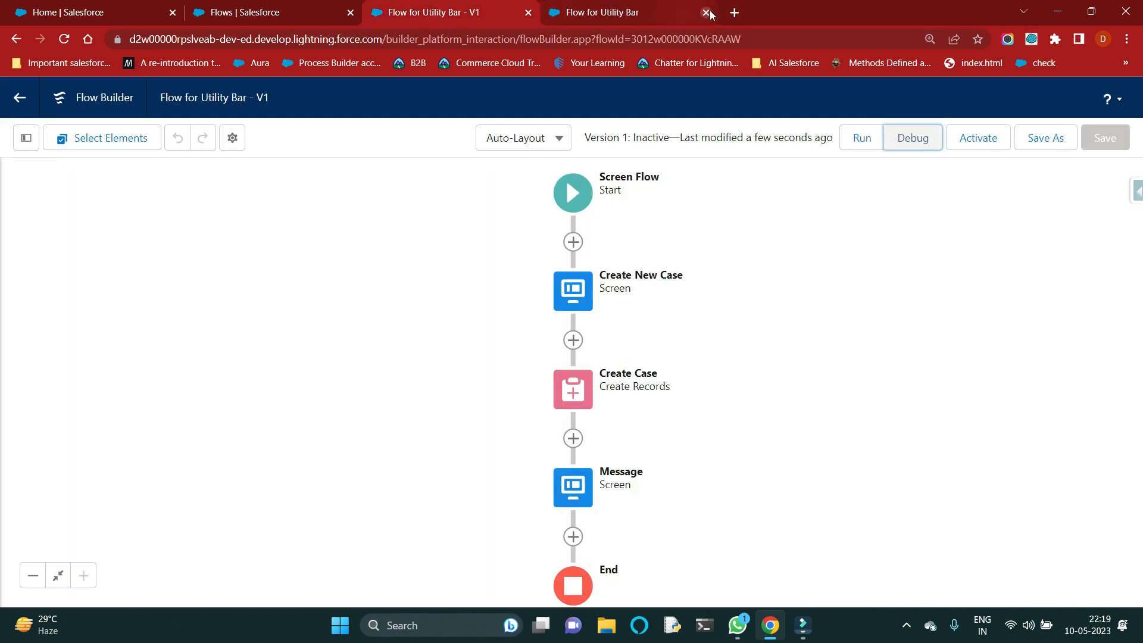
{"action": "left_click", "coordinate": [709, 12]}
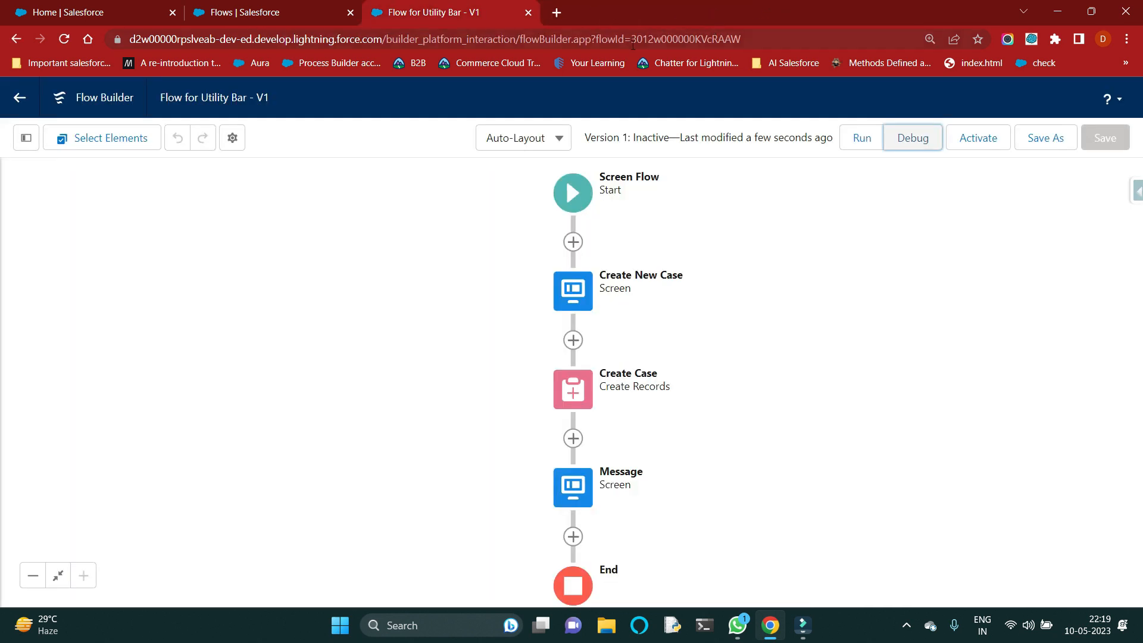
{"action": "left_click", "coordinate": [990, 144]}
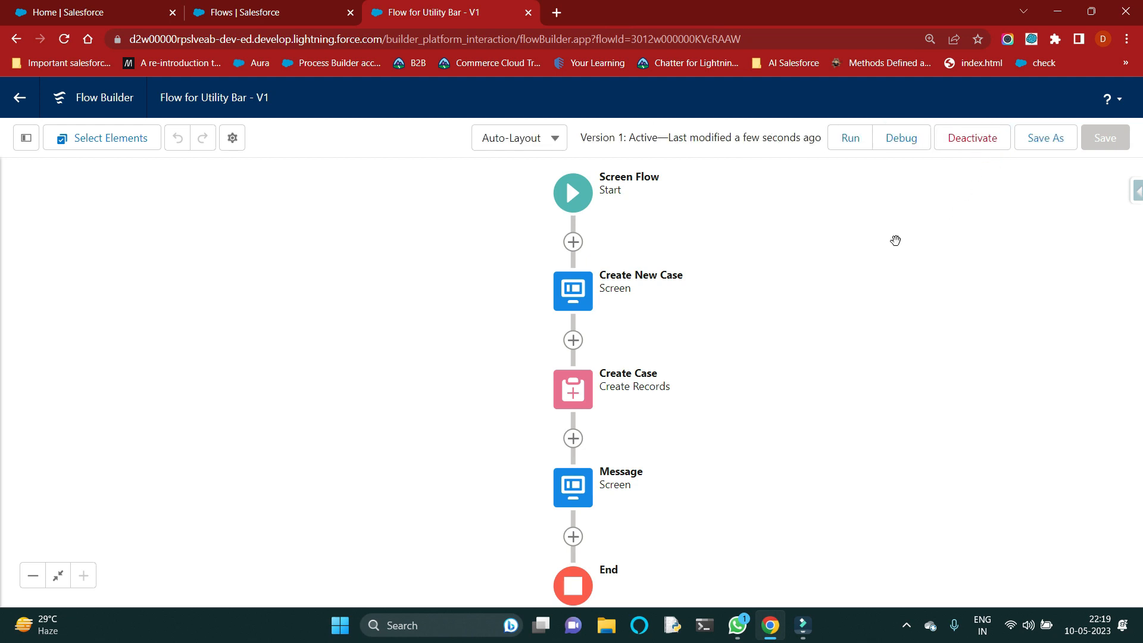
Step: Search Setup for "app ma", open App Manager, and look through the list of apps
{"action": "left_click", "coordinate": [280, 10]}
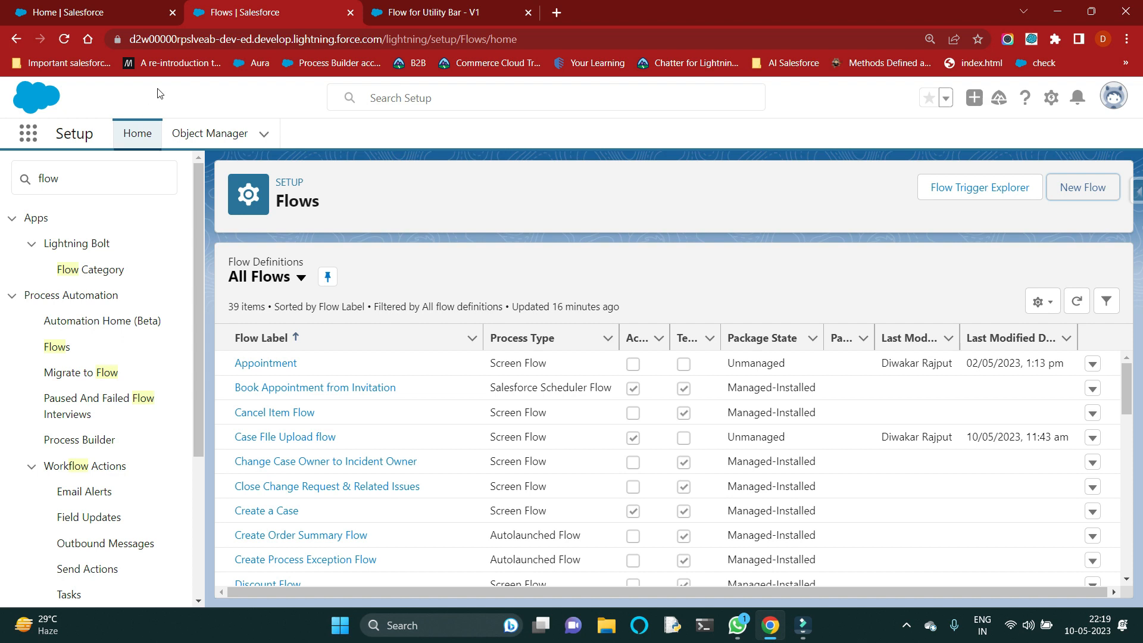
{"action": "double_click", "coordinate": [98, 179]}
{"action": "type", "text": "app ma"}
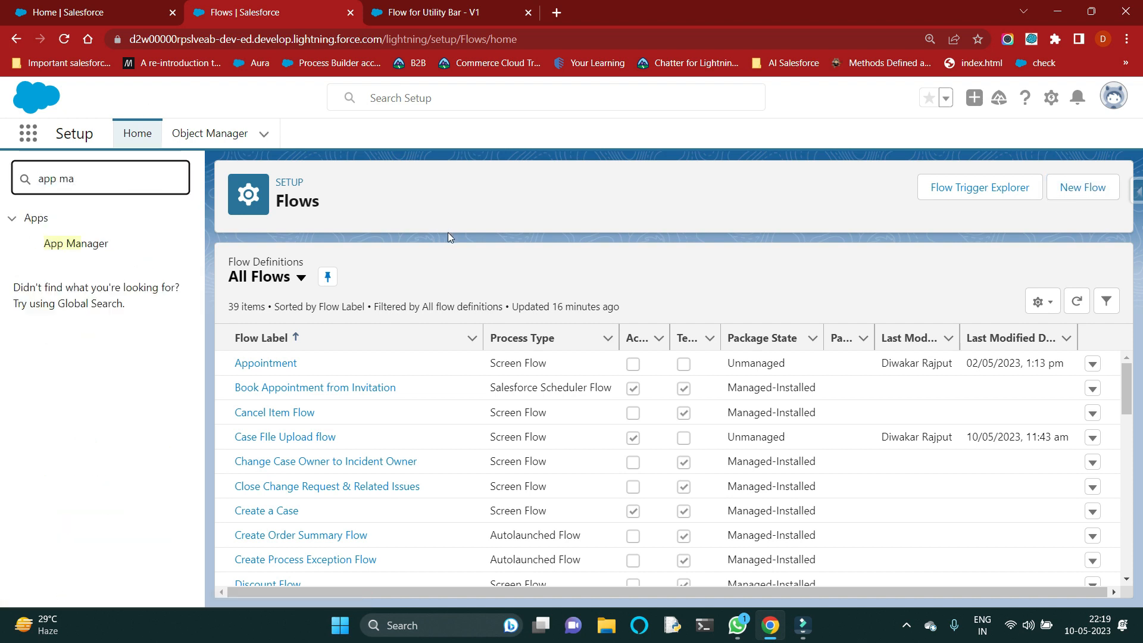
{"action": "left_click", "coordinate": [60, 245]}
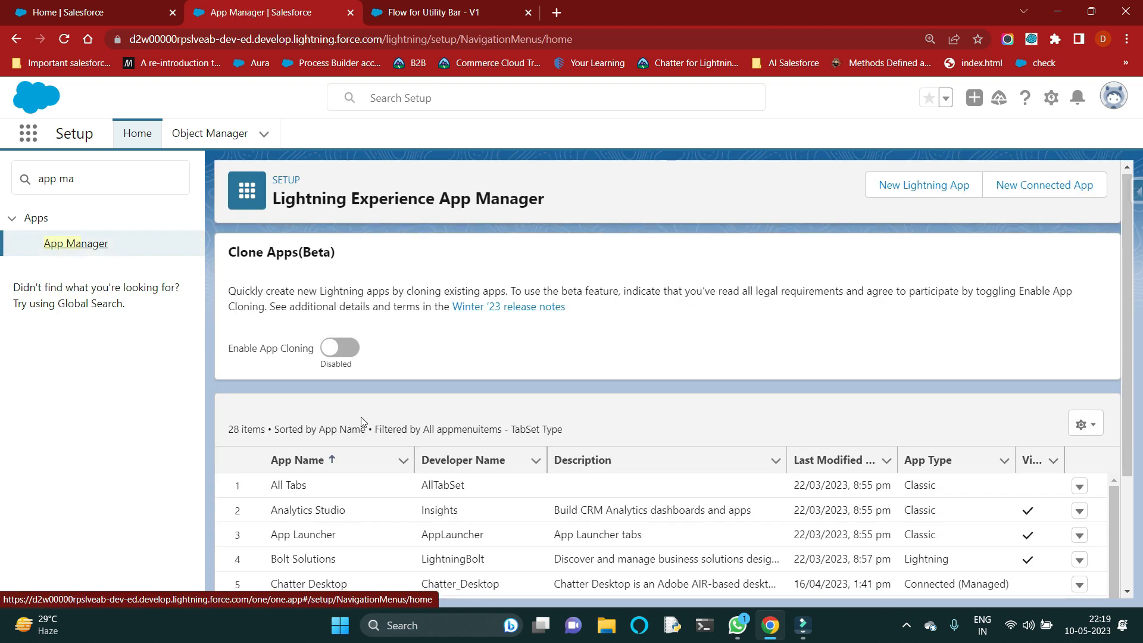
{"action": "scroll", "coordinate": [363, 426], "scroll_direction": "down", "scroll_amount": 3}
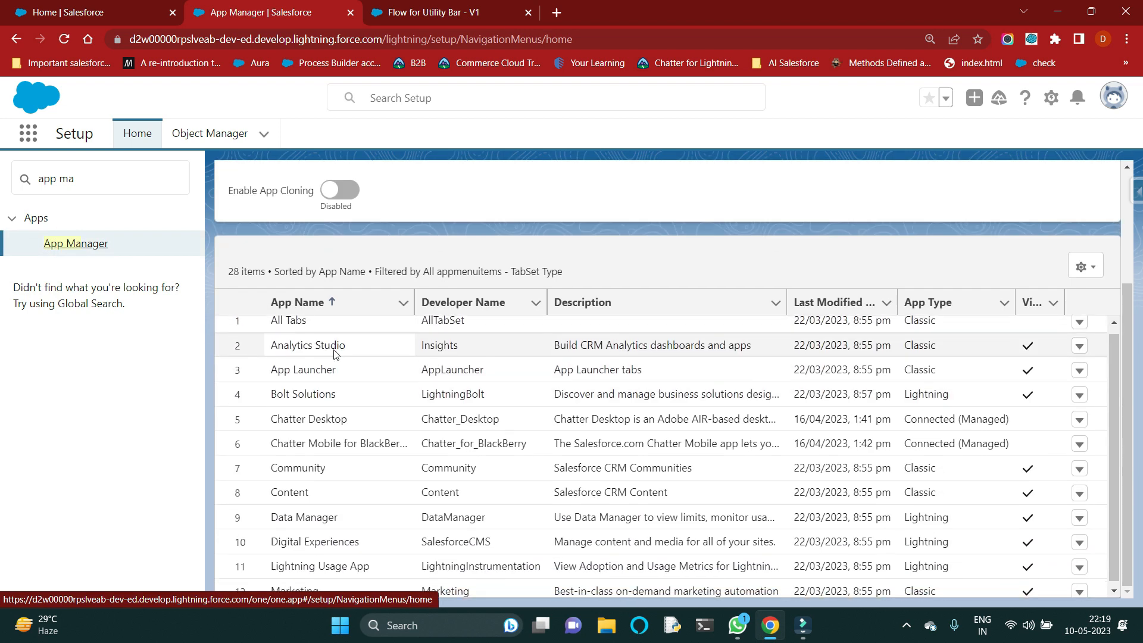
{"action": "scroll", "coordinate": [336, 357], "scroll_direction": "down", "scroll_amount": 7}
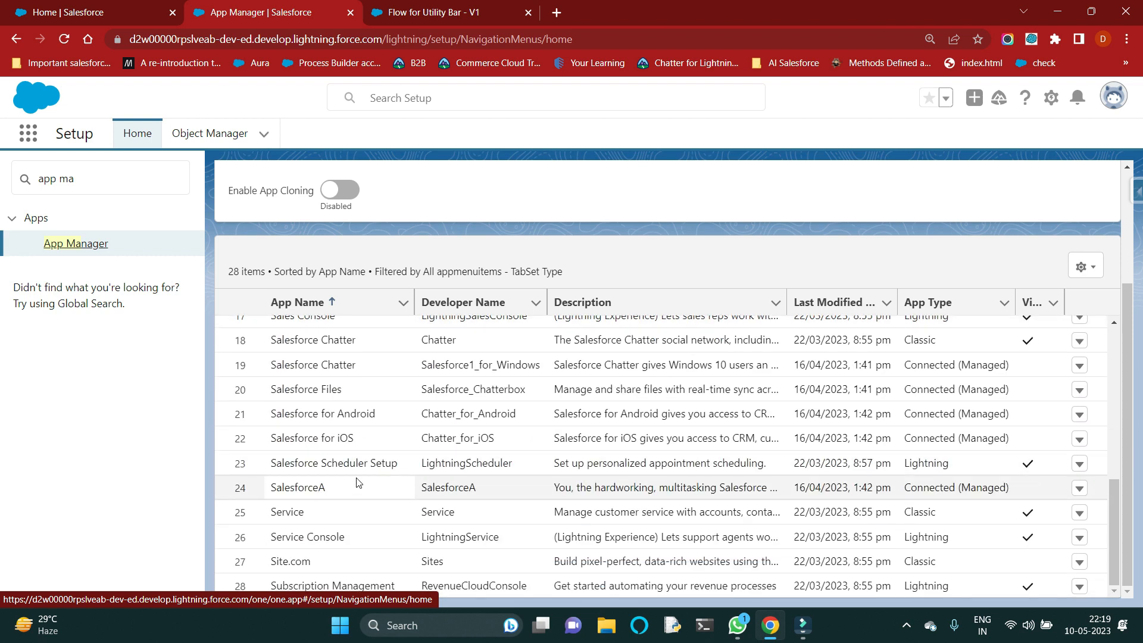
Step: Edit the Lightning Sales app from the app list and review its desktop utility items
{"action": "scroll", "coordinate": [356, 488], "scroll_direction": "up", "scroll_amount": 3}
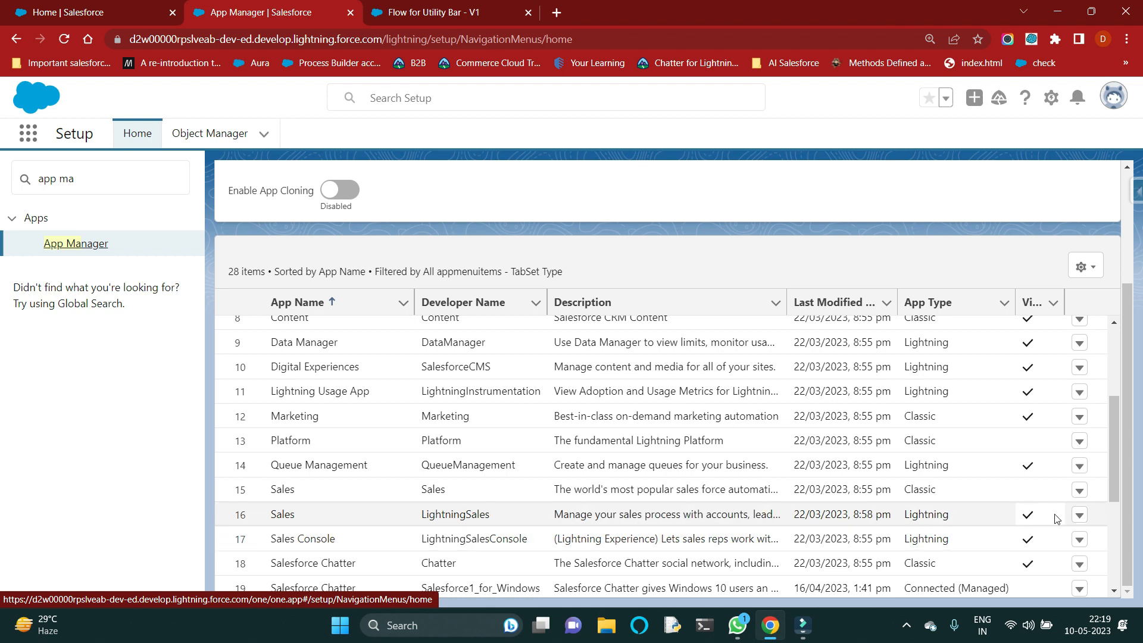
{"action": "left_click", "coordinate": [1078, 514]}
{"action": "left_click", "coordinate": [1027, 539]}
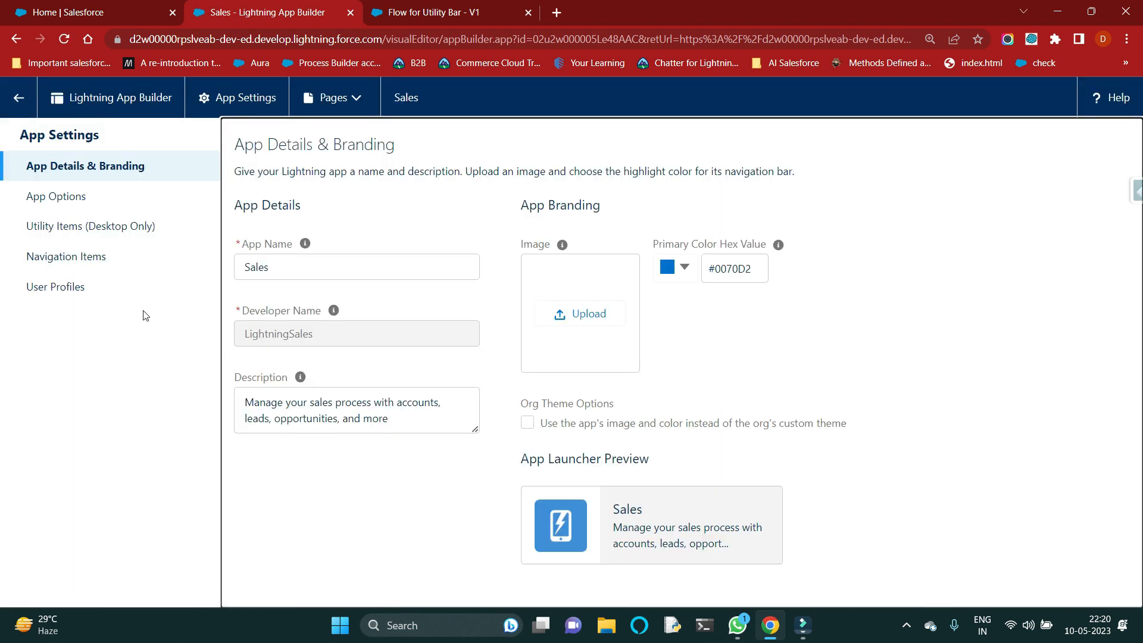
{"action": "left_click", "coordinate": [94, 227]}
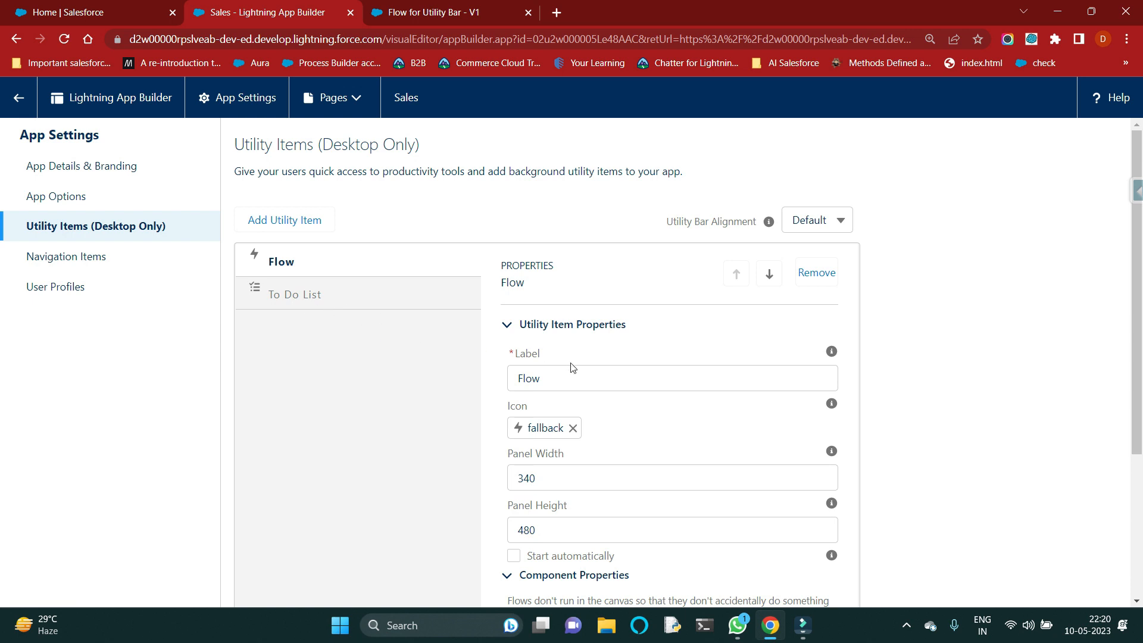
{"action": "scroll", "coordinate": [570, 364], "scroll_direction": "down", "scroll_amount": 5}
{"action": "scroll", "coordinate": [566, 364], "scroll_direction": "up", "scroll_amount": 5}
Step: Add a Flow utility item to the Sales app and label it "Create Case"
{"action": "left_click", "coordinate": [302, 224]}
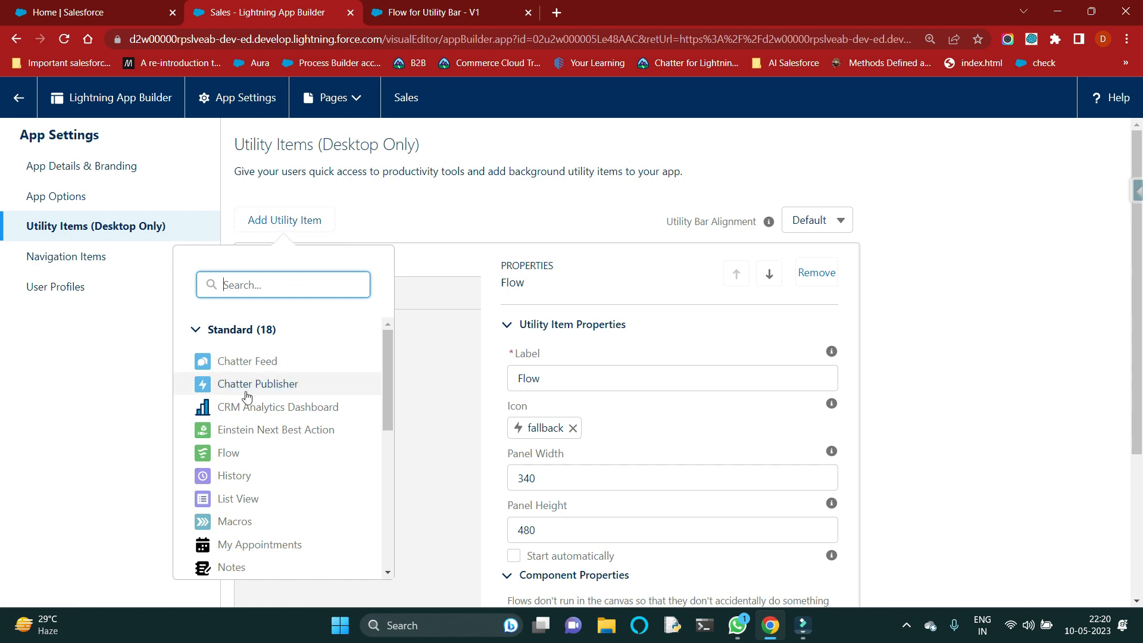
{"action": "left_click", "coordinate": [228, 454]}
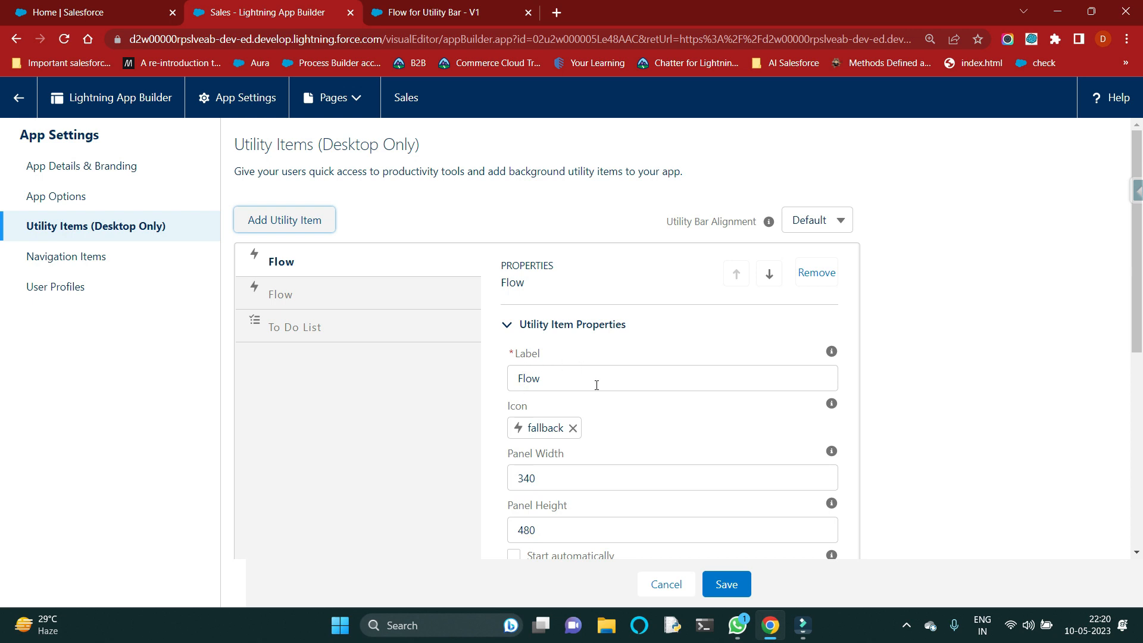
{"action": "scroll", "coordinate": [597, 385], "scroll_direction": "down", "scroll_amount": 4}
{"action": "scroll", "coordinate": [598, 390], "scroll_direction": "up", "scroll_amount": 3}
{"action": "left_click", "coordinate": [551, 304]}
{"action": "double_click", "coordinate": [584, 304]}
{"action": "key", "text": "BackSpace"}
{"action": "type", "text": "Creater"}
{"action": "key", "text": "BackSpace"}
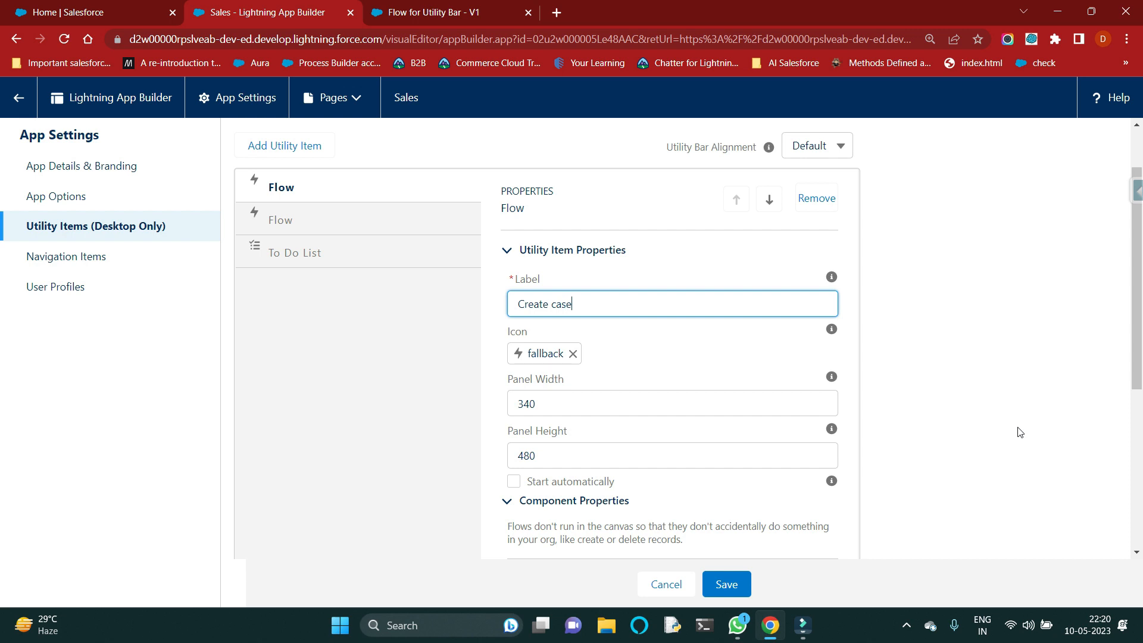
{"action": "left_click", "coordinate": [671, 337]}
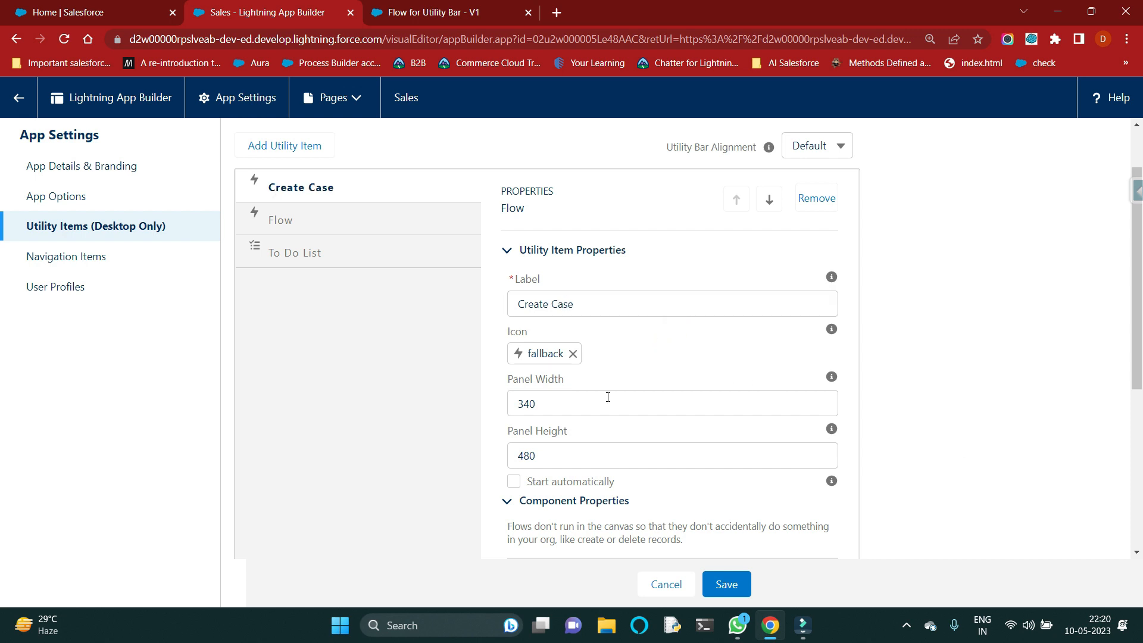
Step: Set the Create Case utility item's flow to Flow for Utility Bar and save the utility items
{"action": "scroll", "coordinate": [571, 402], "scroll_direction": "down", "scroll_amount": 1}
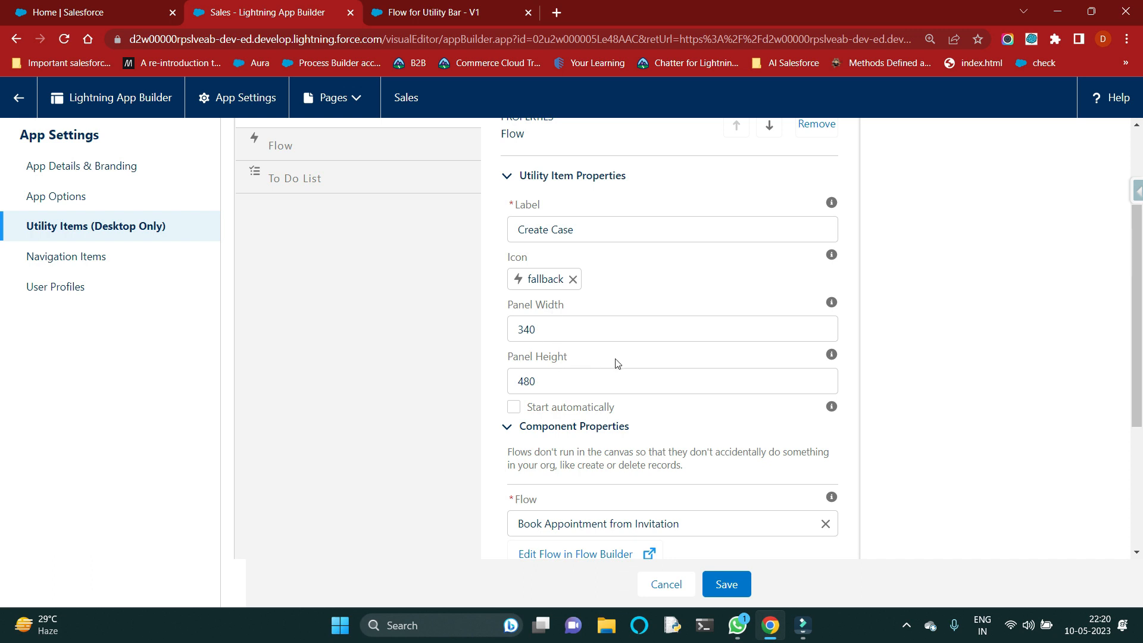
{"action": "scroll", "coordinate": [613, 365], "scroll_direction": "down", "scroll_amount": 2}
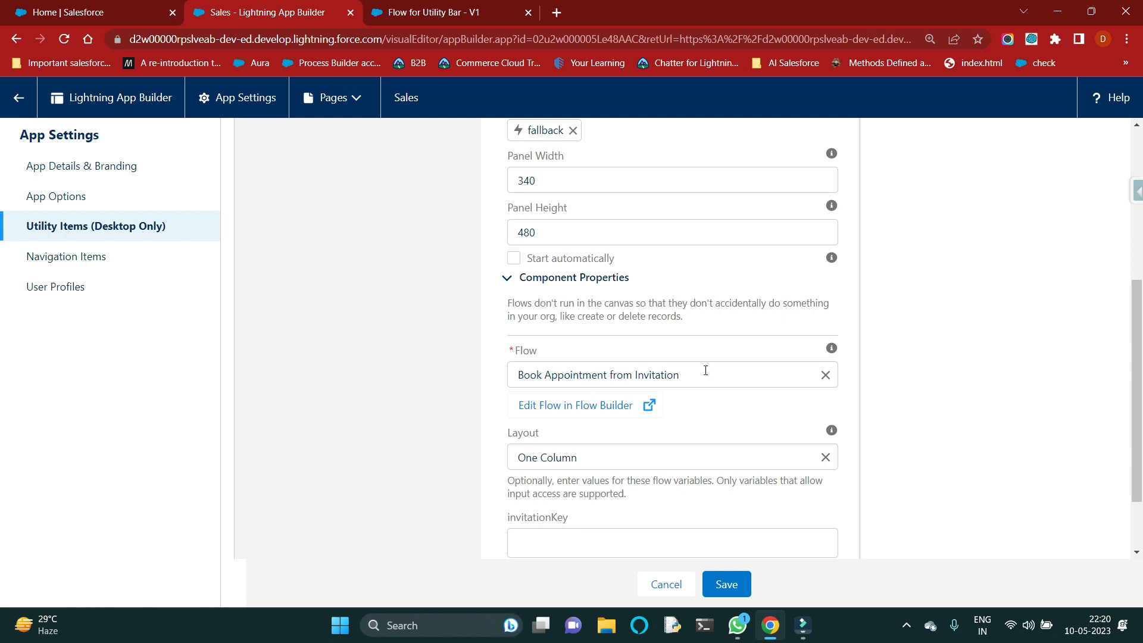
{"action": "left_click", "coordinate": [825, 374]}
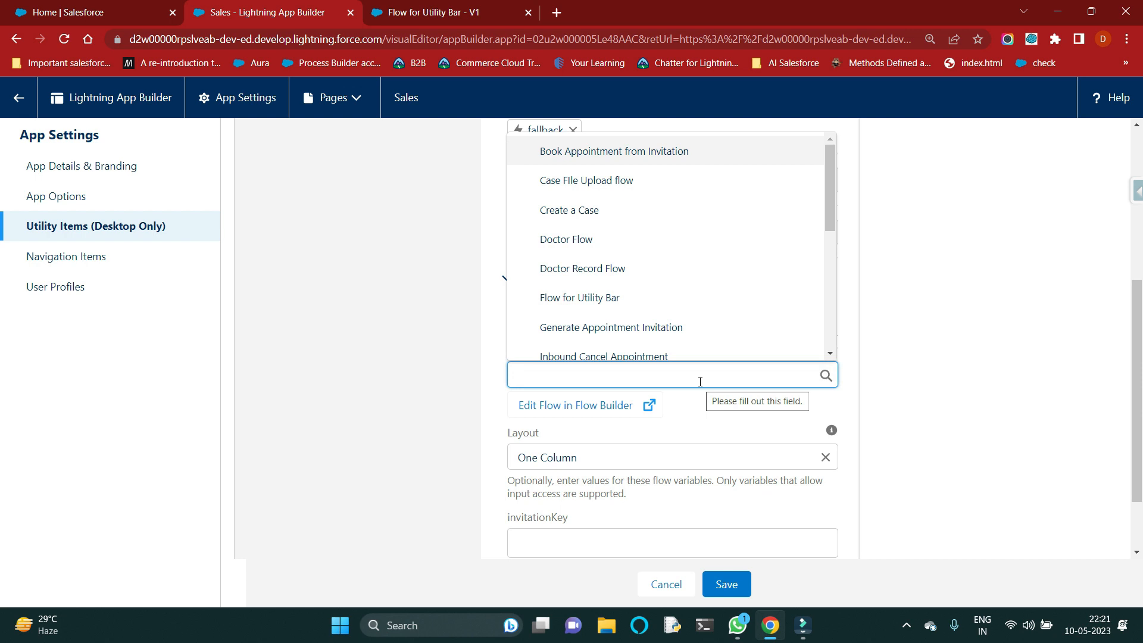
{"action": "left_click", "coordinate": [628, 303]}
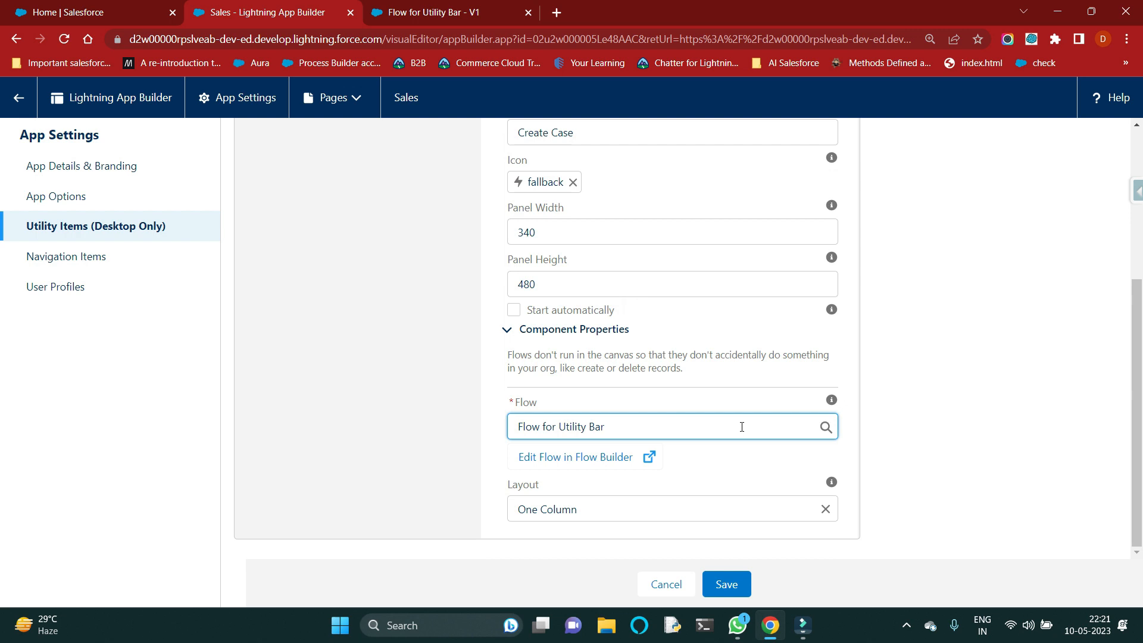
{"action": "left_click", "coordinate": [730, 468]}
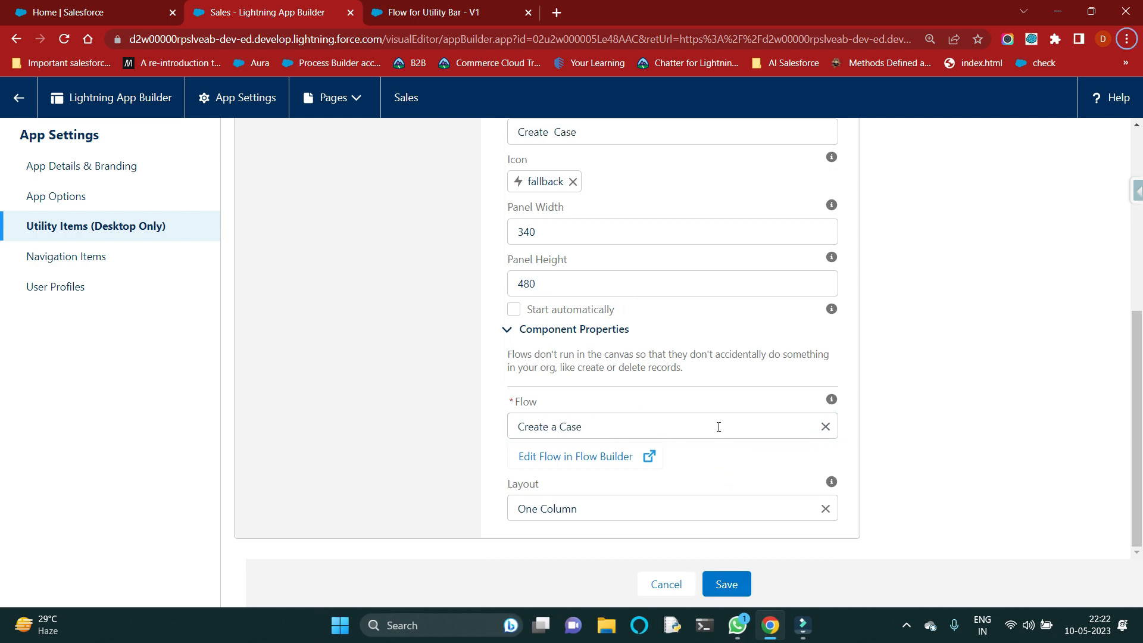
{"action": "left_click", "coordinate": [727, 584]}
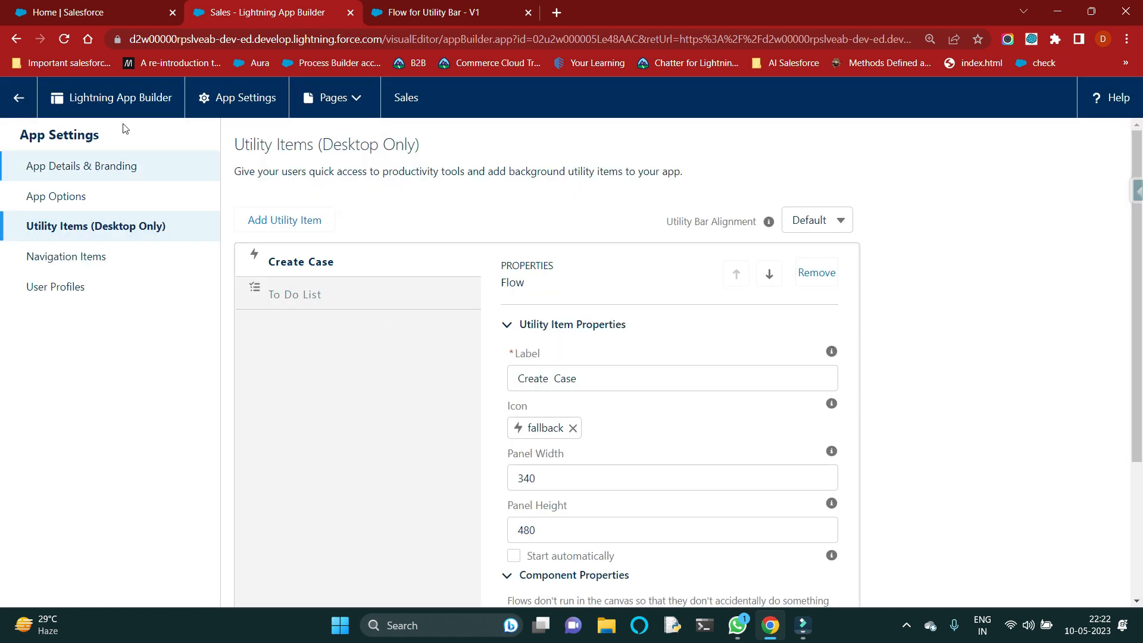
Step: Return to the Sales app's home page and reload it to refresh the utility bar
{"action": "left_click", "coordinate": [89, 15]}
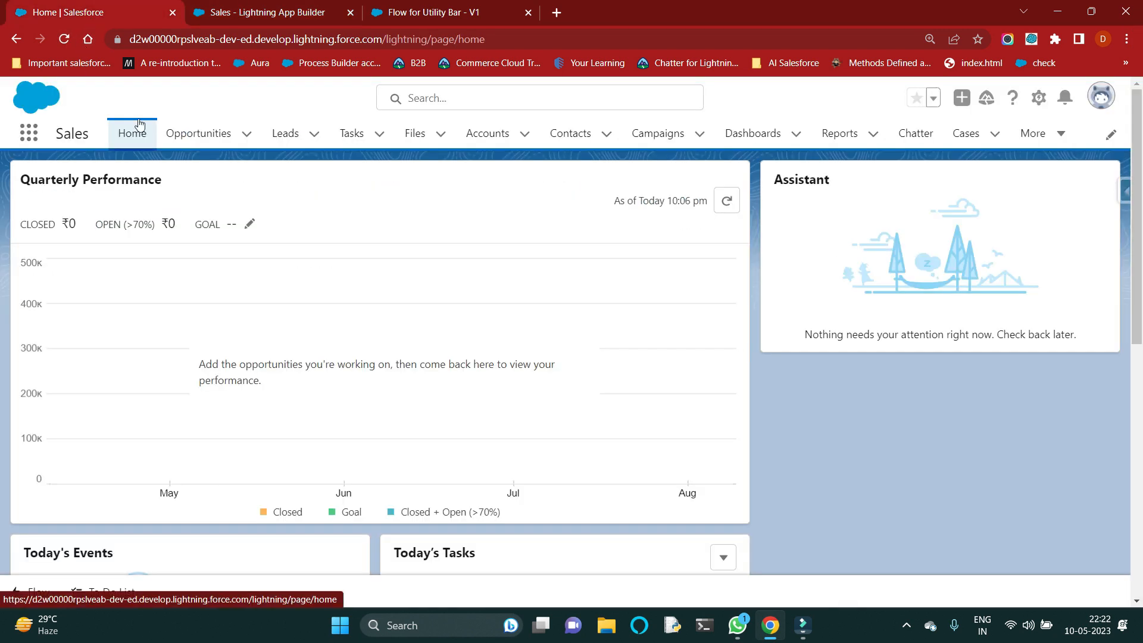
{"action": "left_click_drag", "start_coordinate": [56, 140], "coordinate": [107, 141]}
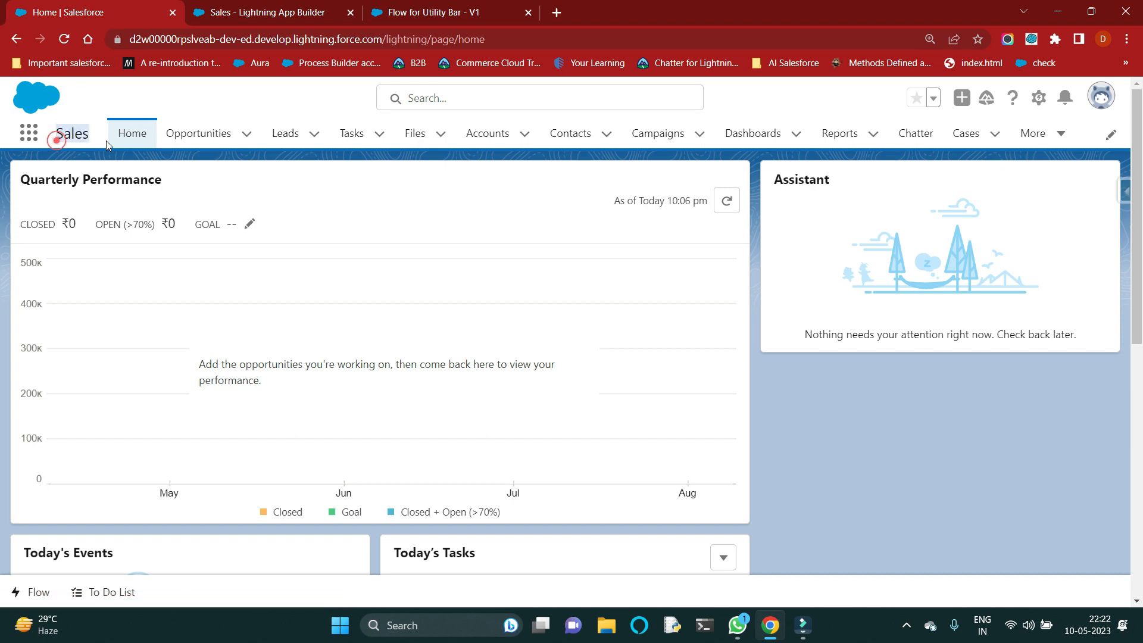
{"action": "left_click", "coordinate": [66, 36]}
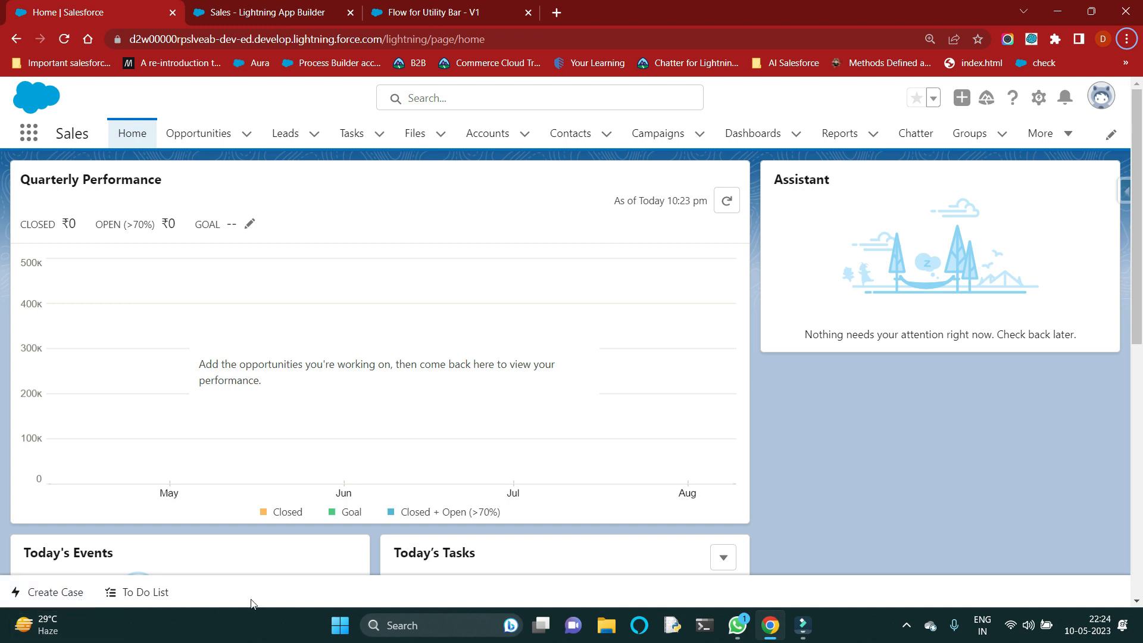
Step: In the Create Case utility, enter subject "This is A test for file Upload", description "Test", a contact, and account United Oil & Gas, UK
{"action": "left_click", "coordinate": [47, 589]}
{"action": "left_click", "coordinate": [107, 296]}
{"action": "left_click", "coordinate": [89, 350]}
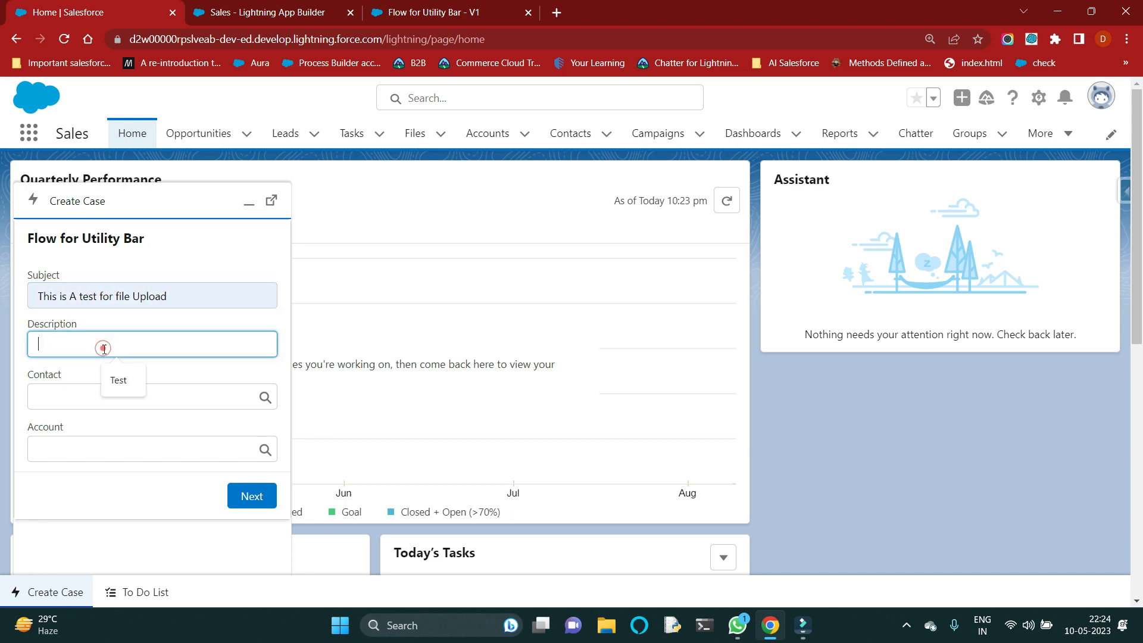
{"action": "left_click", "coordinate": [113, 380]}
{"action": "left_click", "coordinate": [89, 393]}
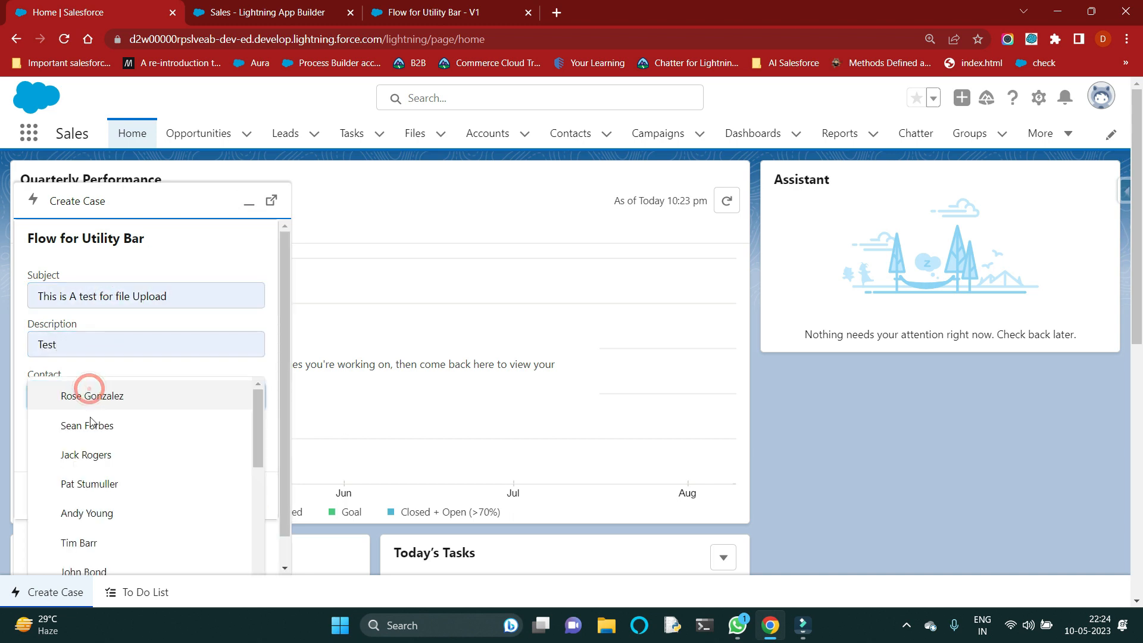
{"action": "left_click", "coordinate": [94, 456]}
{"action": "left_click", "coordinate": [95, 453]}
{"action": "left_click", "coordinate": [98, 426]}
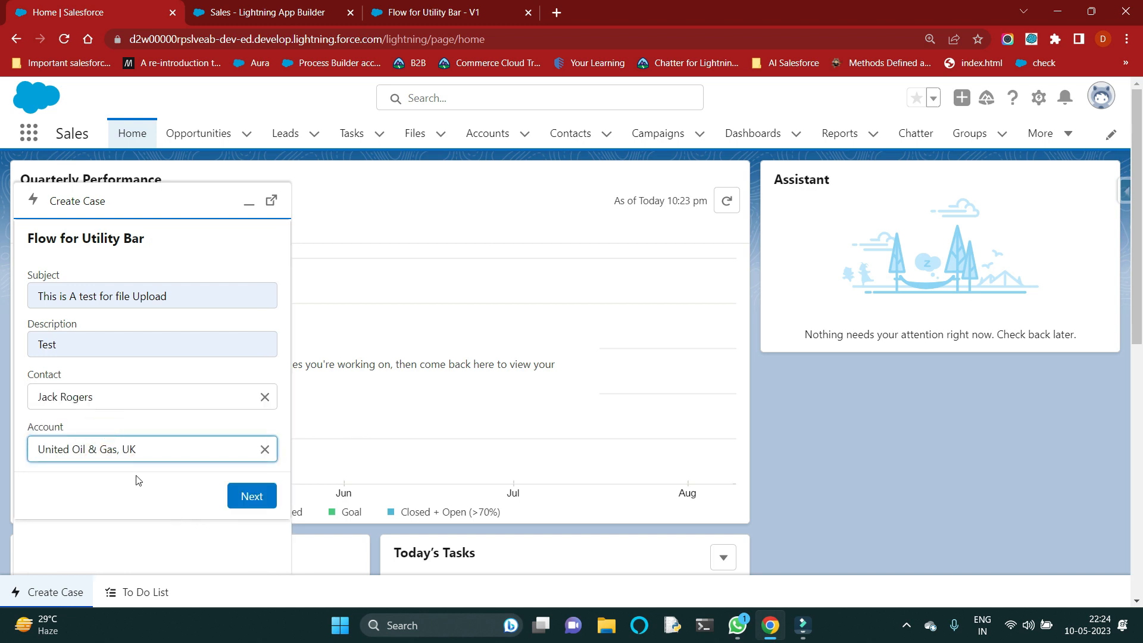
Step: Submit the new case from the utility form and finish the flow
{"action": "left_click", "coordinate": [251, 495]}
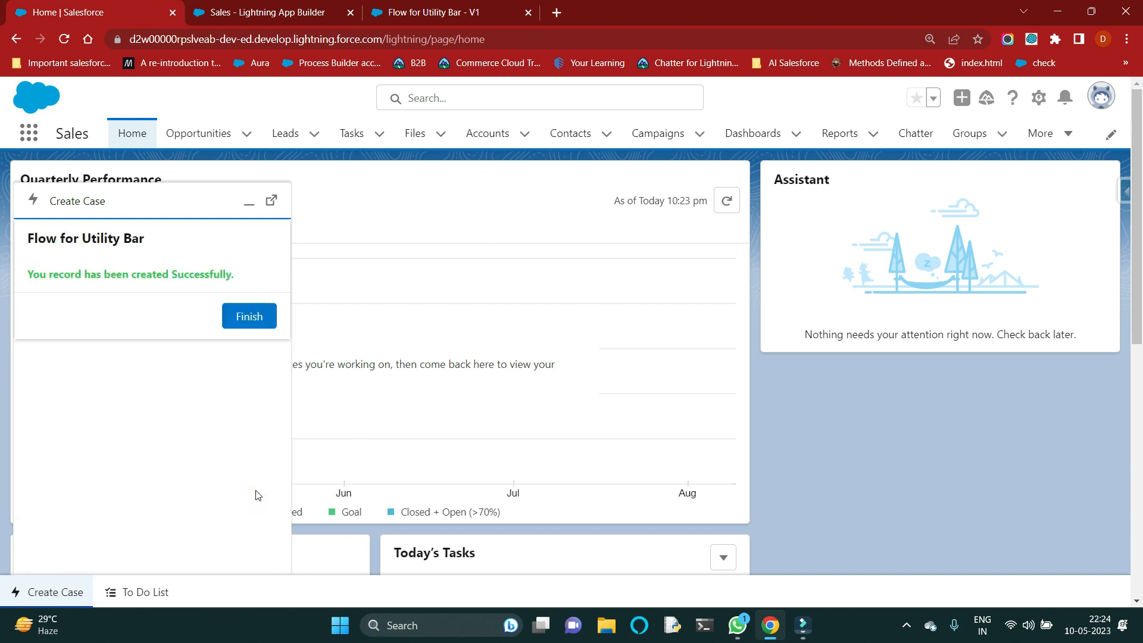
{"action": "left_click", "coordinate": [250, 326]}
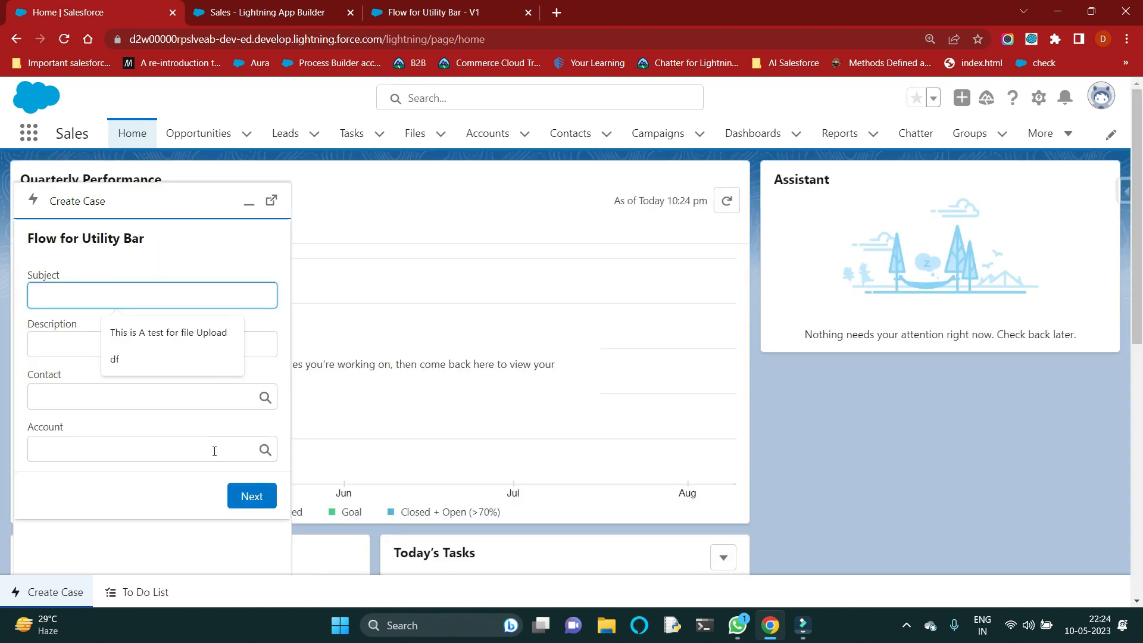
{"action": "left_click", "coordinate": [364, 405]}
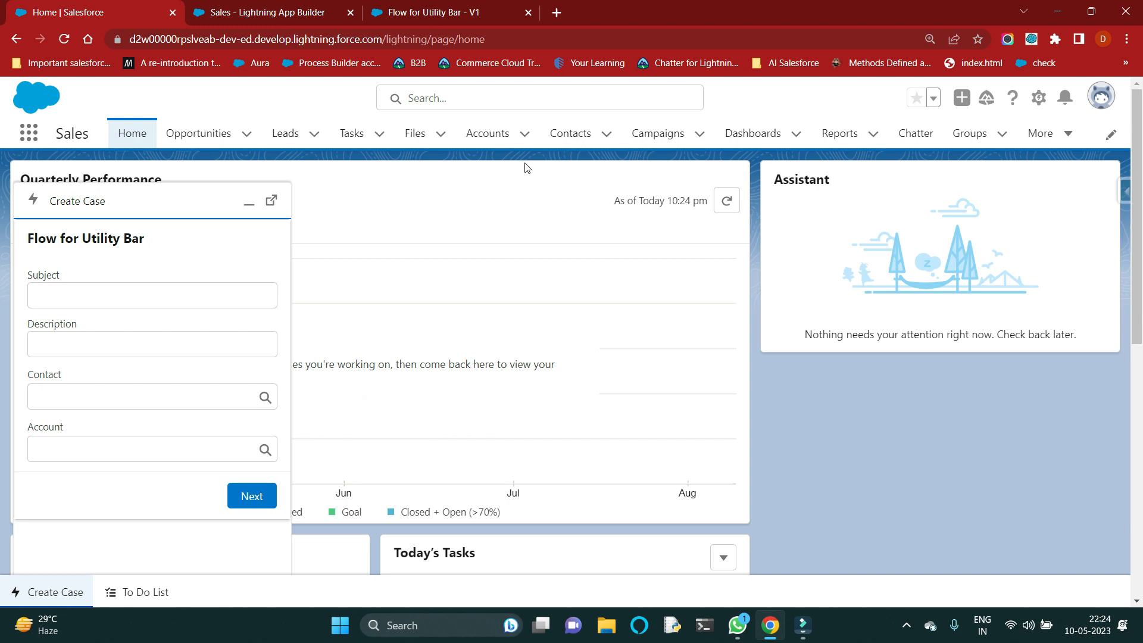
Step: Minimize the utility, sort the All Open Cases list by Date/Time Opened with newest first, and open the latest case
{"action": "left_click", "coordinate": [1050, 141]}
{"action": "left_click", "coordinate": [1047, 230]}
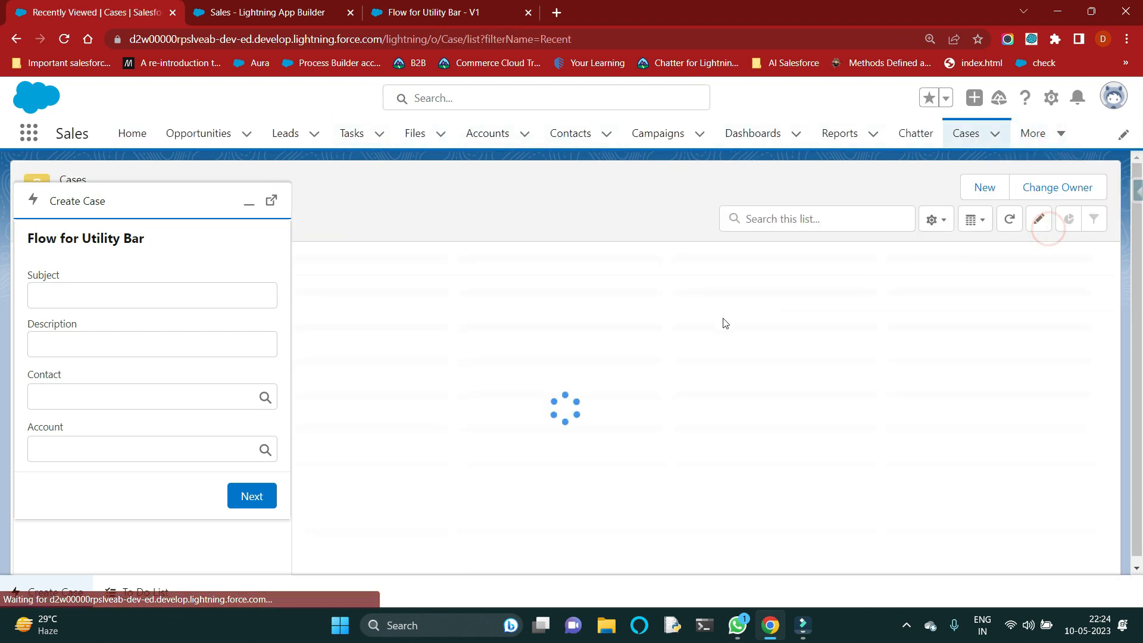
{"action": "left_click", "coordinate": [251, 205]}
{"action": "left_click", "coordinate": [185, 195]}
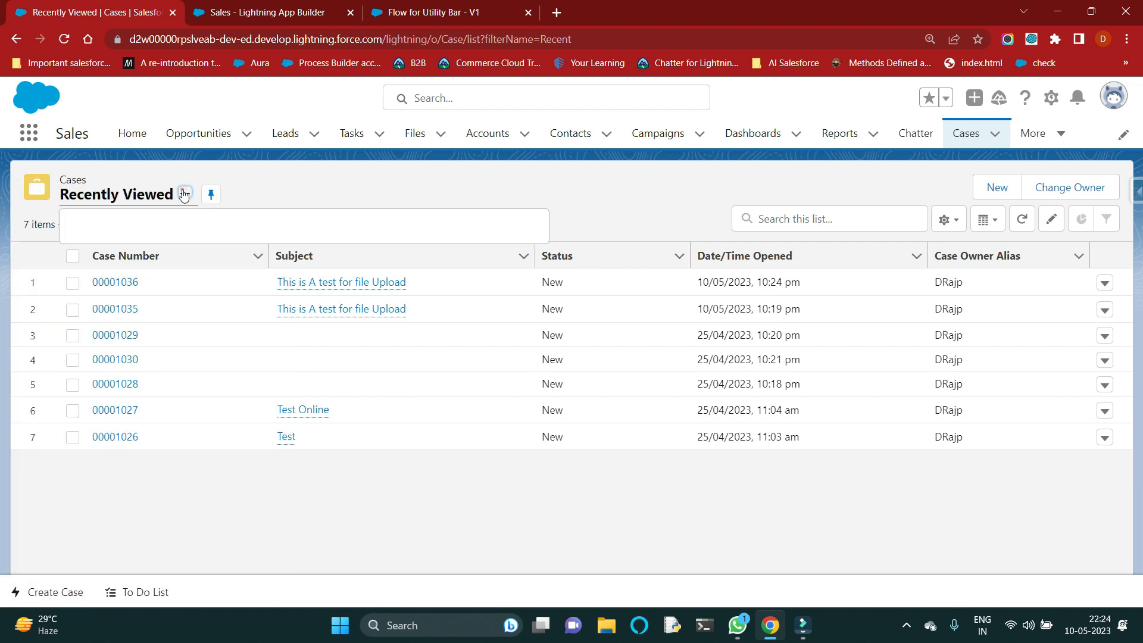
{"action": "left_click", "coordinate": [134, 281]}
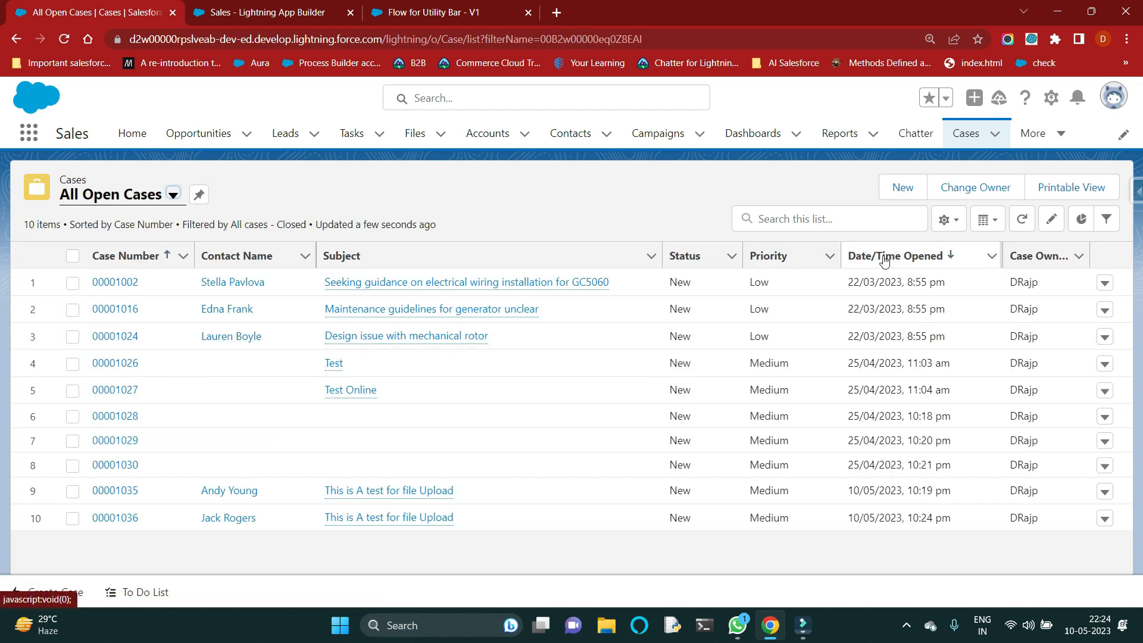
{"action": "left_click", "coordinate": [884, 257]}
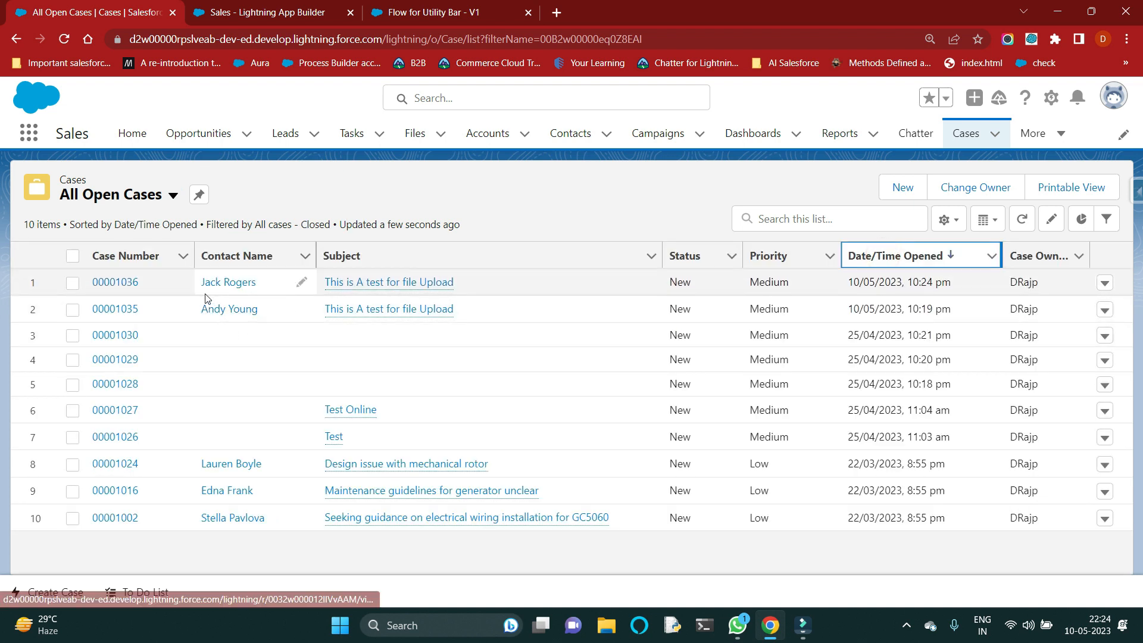
{"action": "left_click", "coordinate": [129, 283]}
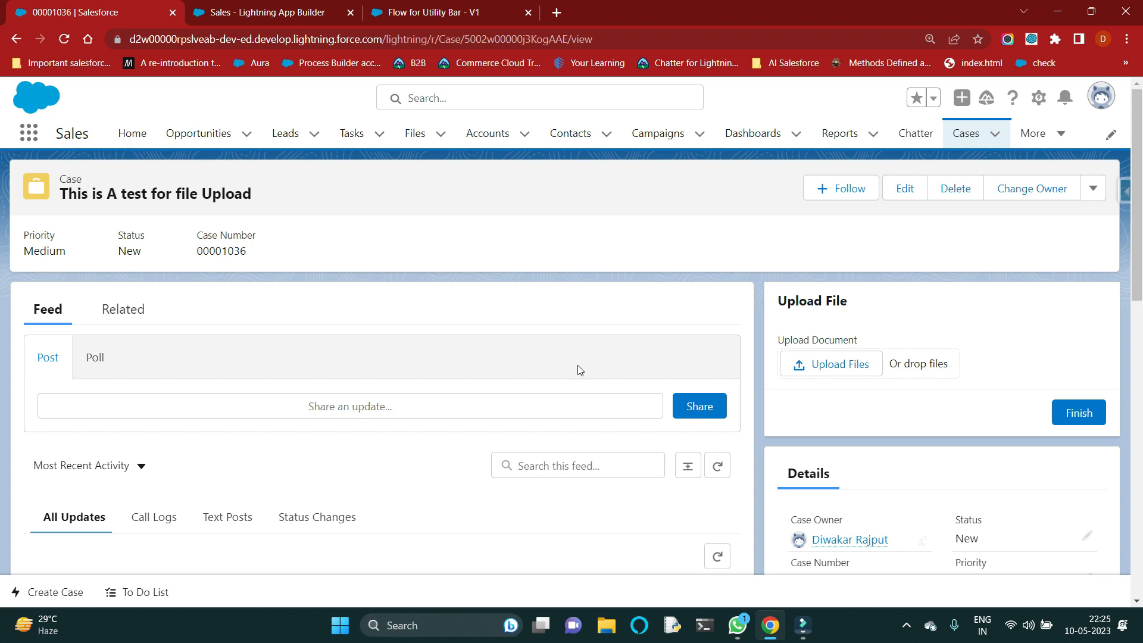
Step: Check the utility bar on the Opportunities, Leads and Files pages, and open the Create Case utility on Files
{"action": "left_click", "coordinate": [211, 141]}
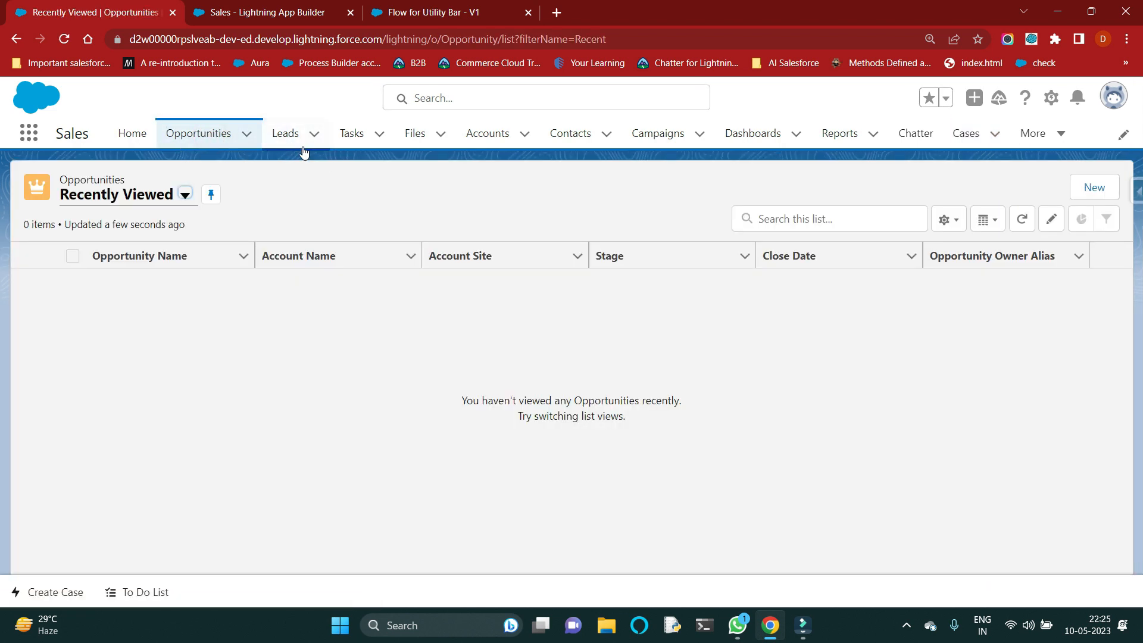
{"action": "left_click", "coordinate": [285, 136]}
{"action": "left_click", "coordinate": [416, 135]}
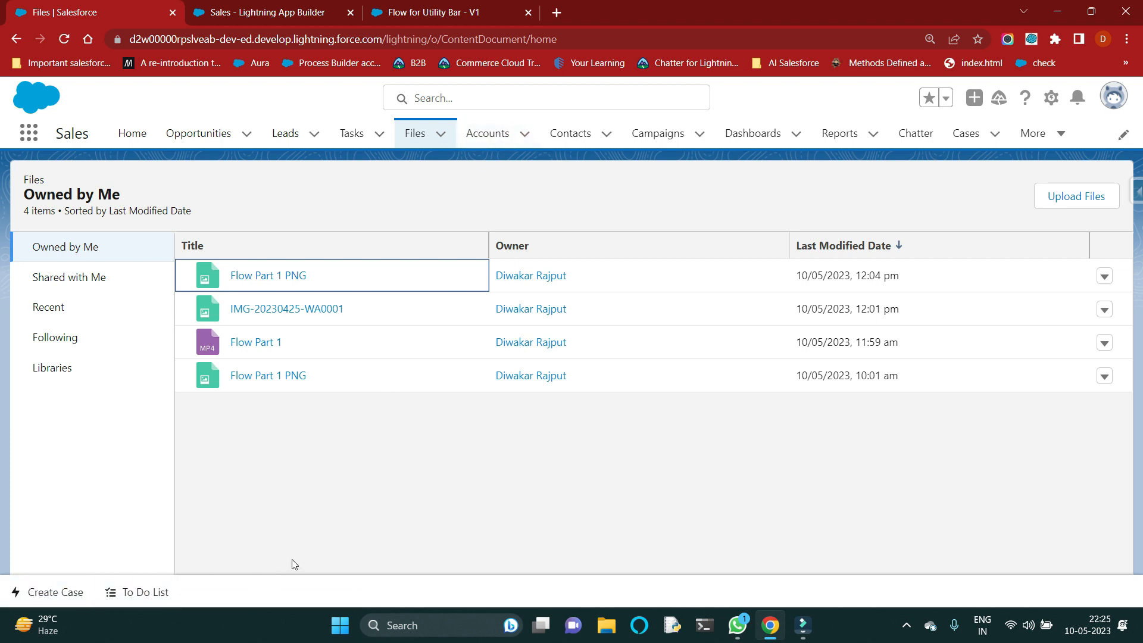
{"action": "left_click", "coordinate": [64, 596]}
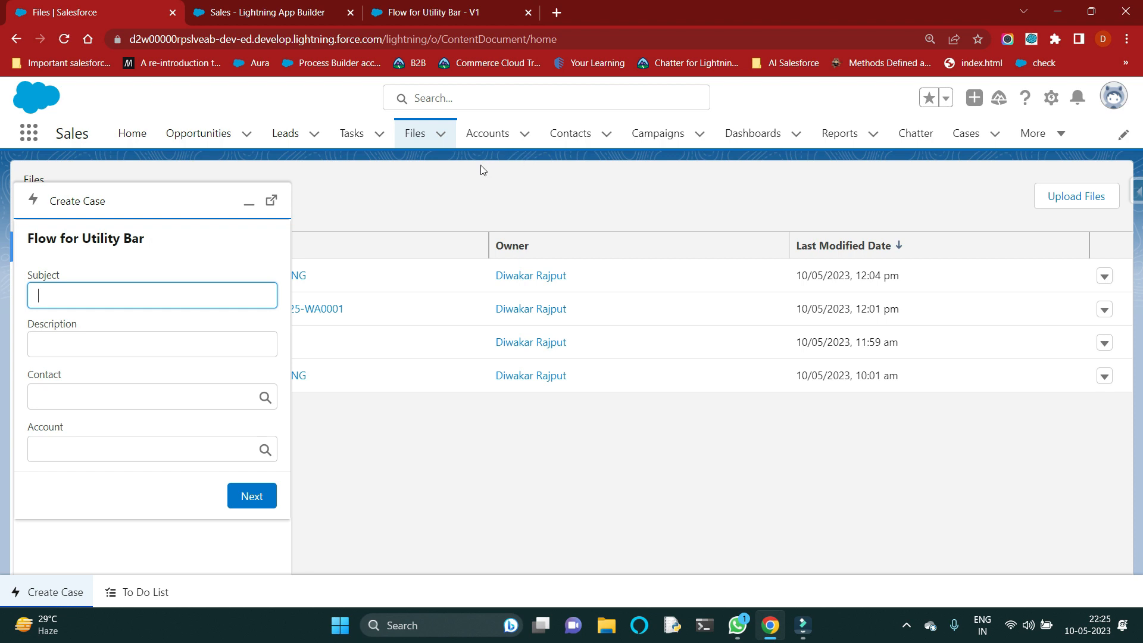
Step: Check the open Create Case form across the Accounts, Contacts, Campaigns, Dashboards, Reports and Chatter pages, and activate its Subject field
{"action": "left_click", "coordinate": [487, 132]}
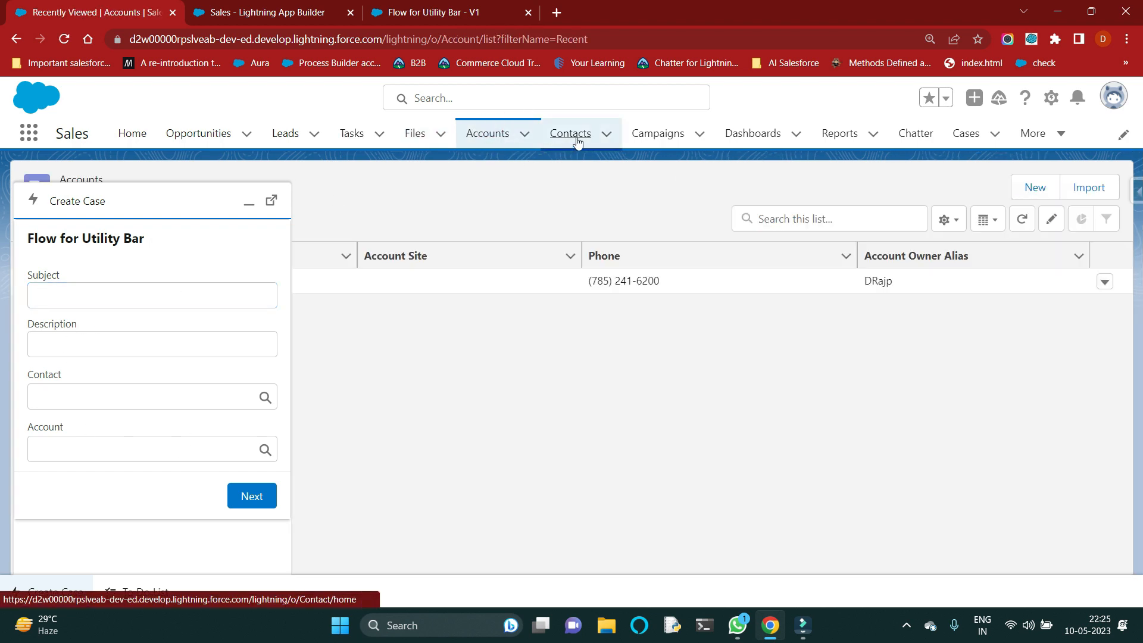
{"action": "left_click", "coordinate": [571, 137]}
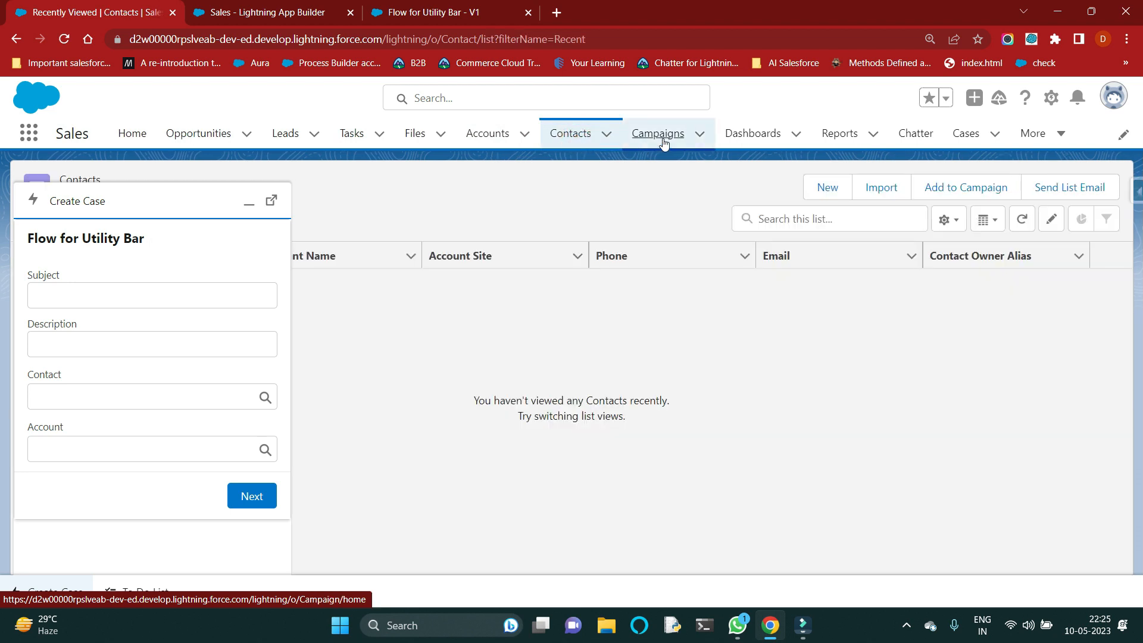
{"action": "left_click", "coordinate": [662, 137]}
{"action": "left_click", "coordinate": [735, 136]}
{"action": "left_click", "coordinate": [836, 137]}
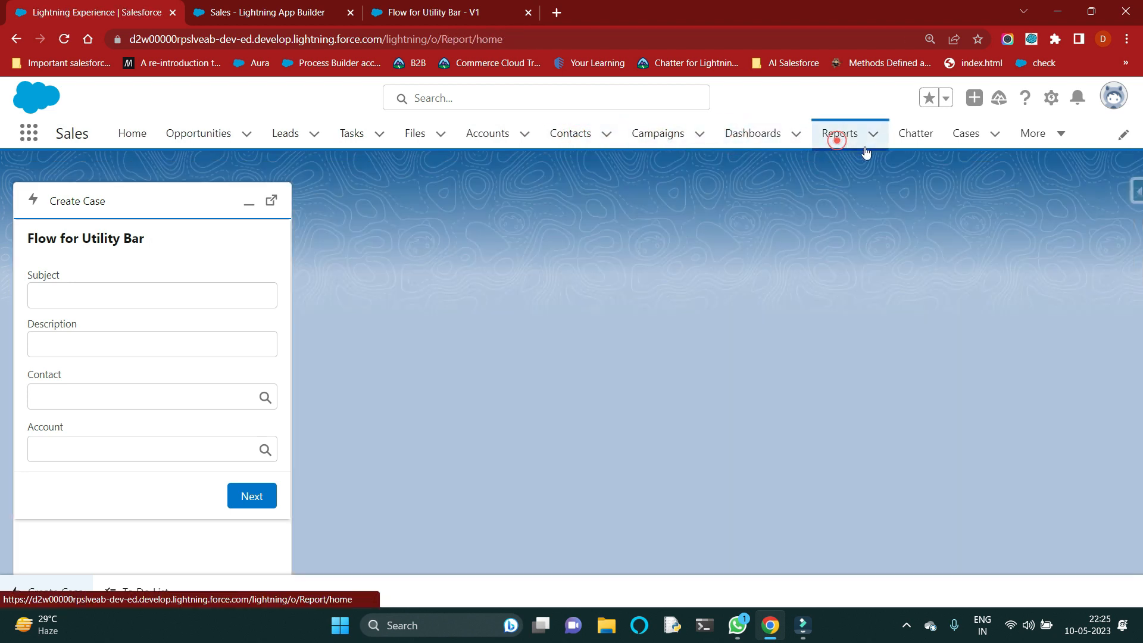
{"action": "left_click", "coordinate": [905, 141]}
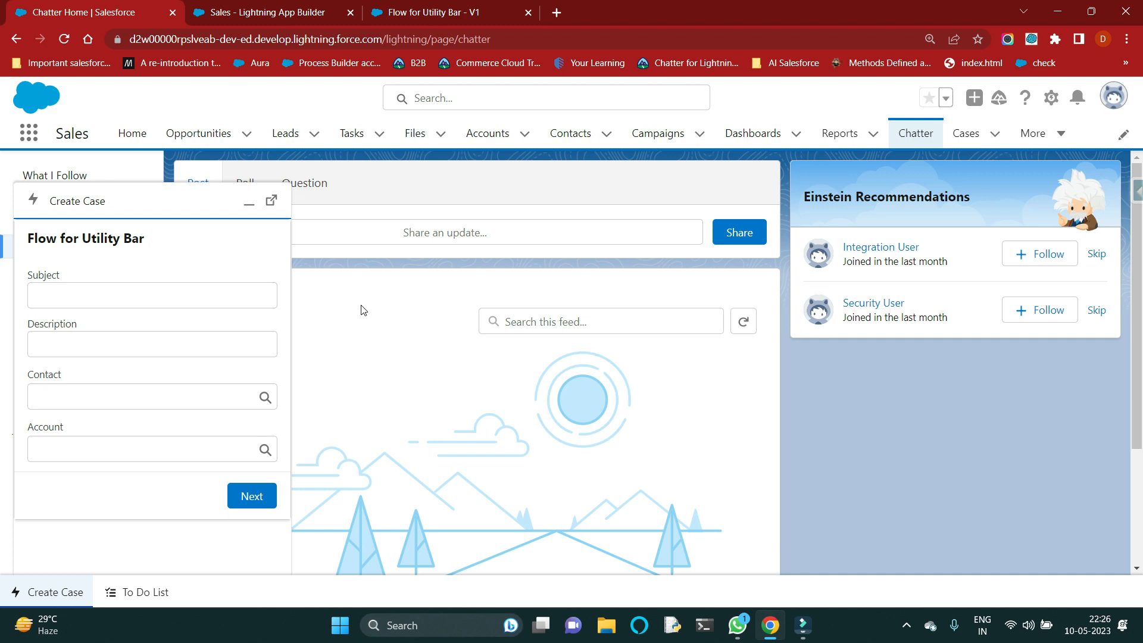
{"action": "left_click", "coordinate": [158, 296]}
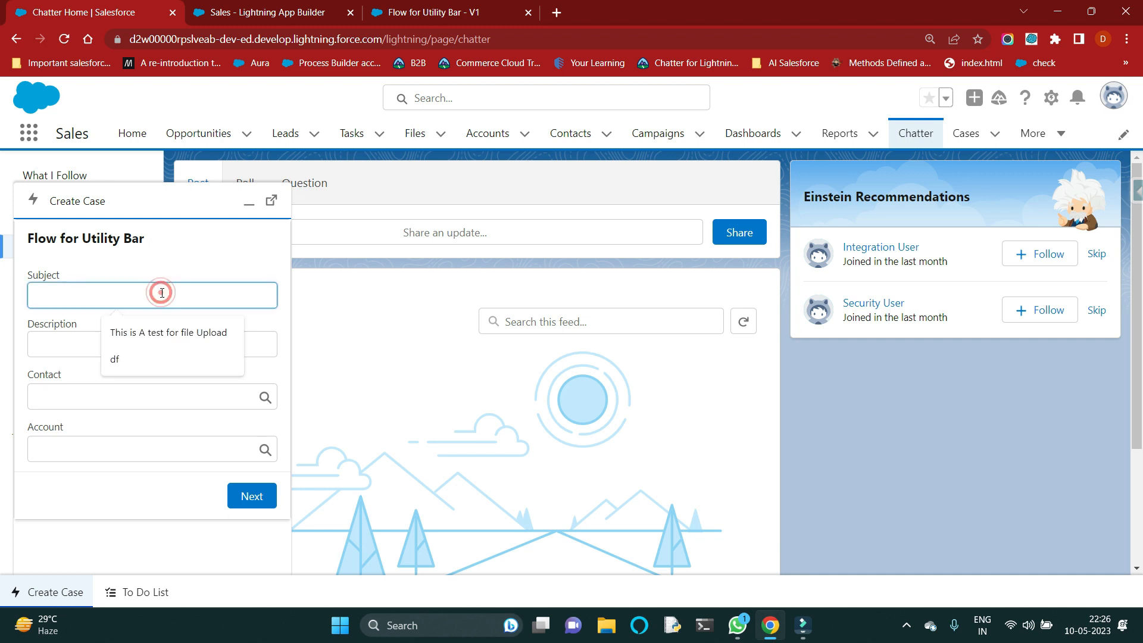
Step: Fill the Create Case form with the subject "This is A test for file Upload" and the description "Test"
{"action": "left_click", "coordinate": [150, 333]}
{"action": "type", "text": "Test"}
{"action": "left_click", "coordinate": [121, 381]}
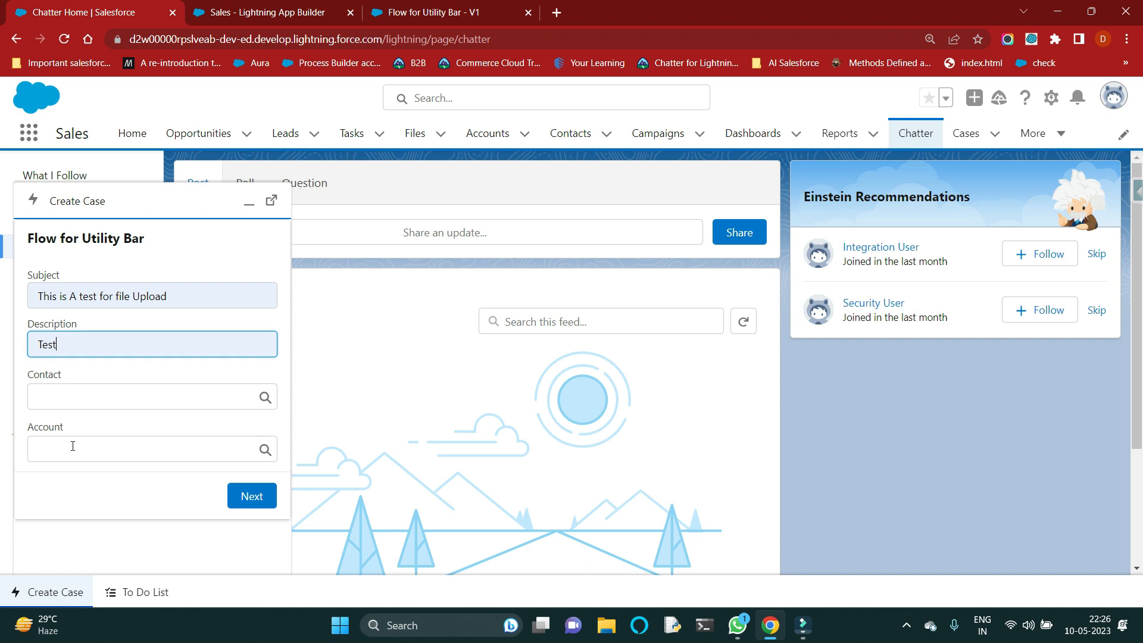
Step: Check the entered case details on the Contacts and Accounts pages, and again after minimizing and reopening the Create Case utility
{"action": "left_click", "coordinate": [563, 142]}
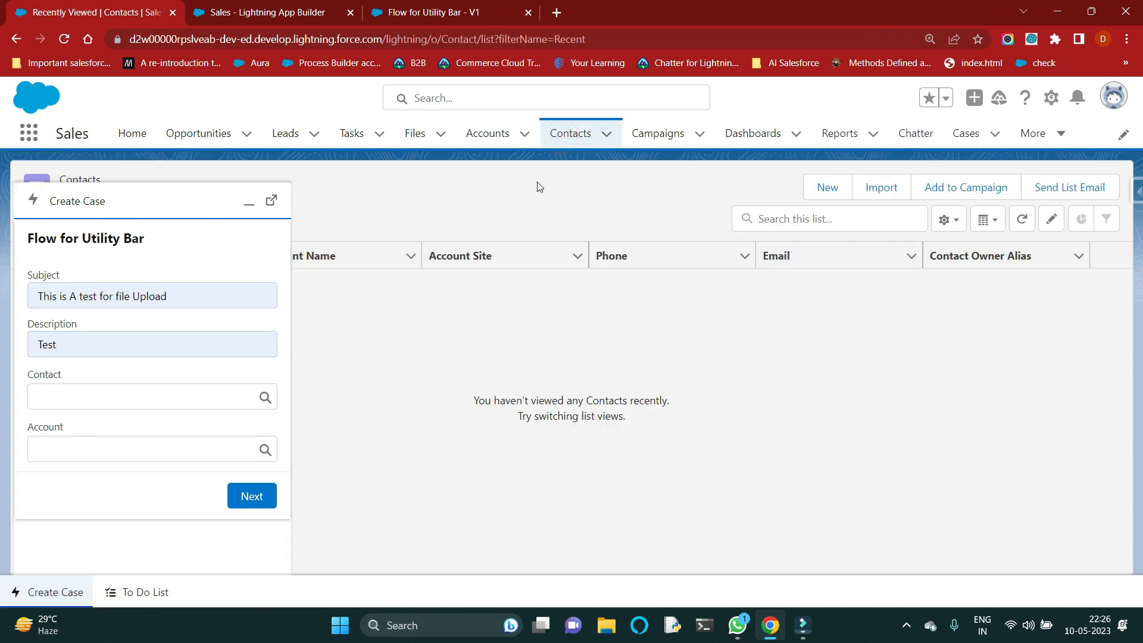
{"action": "left_click", "coordinate": [495, 134]}
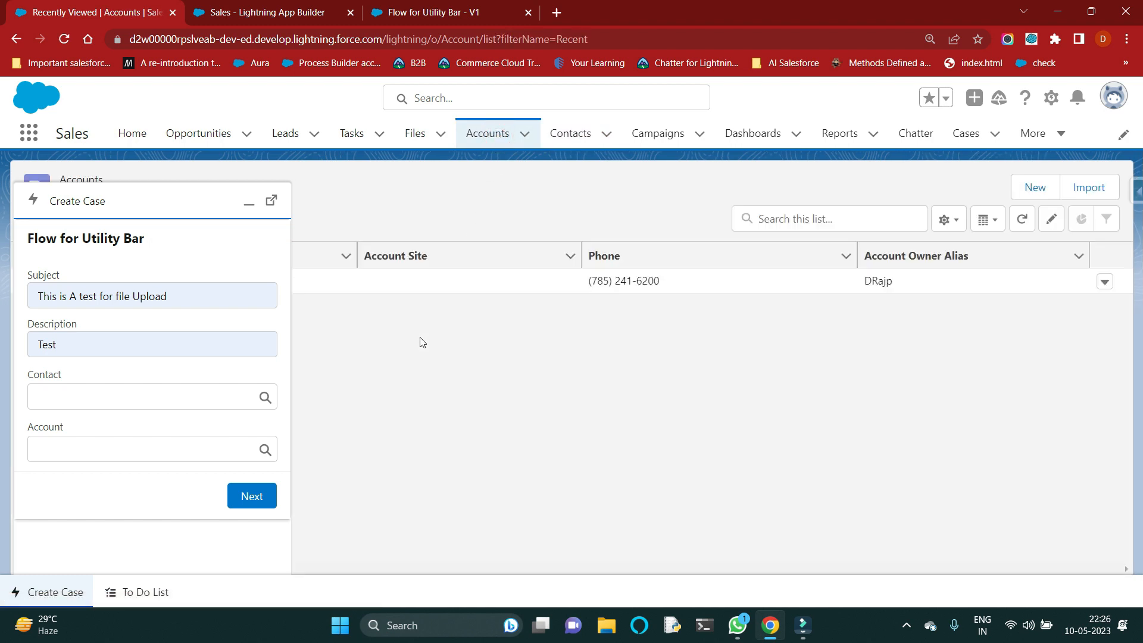
{"action": "left_click", "coordinate": [249, 202]}
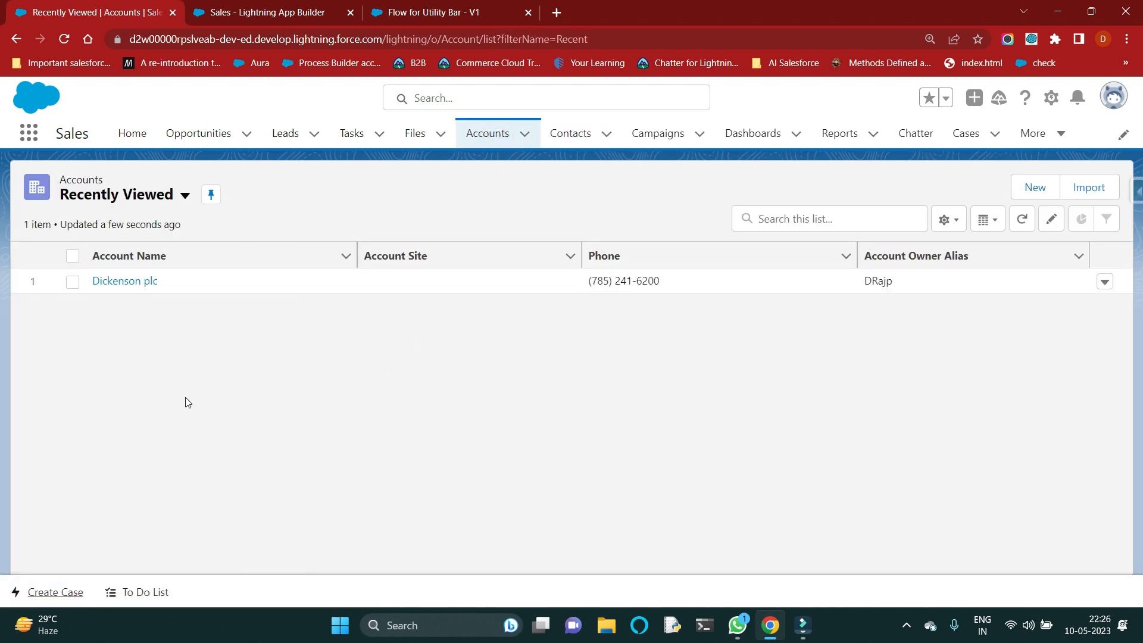
{"action": "left_click", "coordinate": [55, 592]}
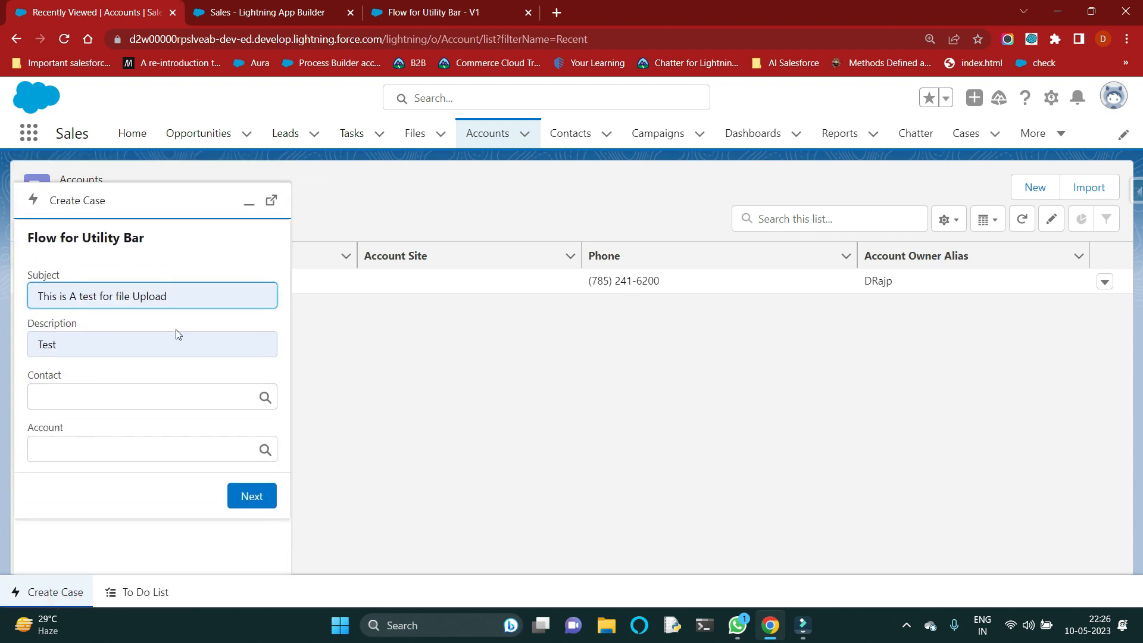
{"action": "left_click", "coordinate": [103, 325]}
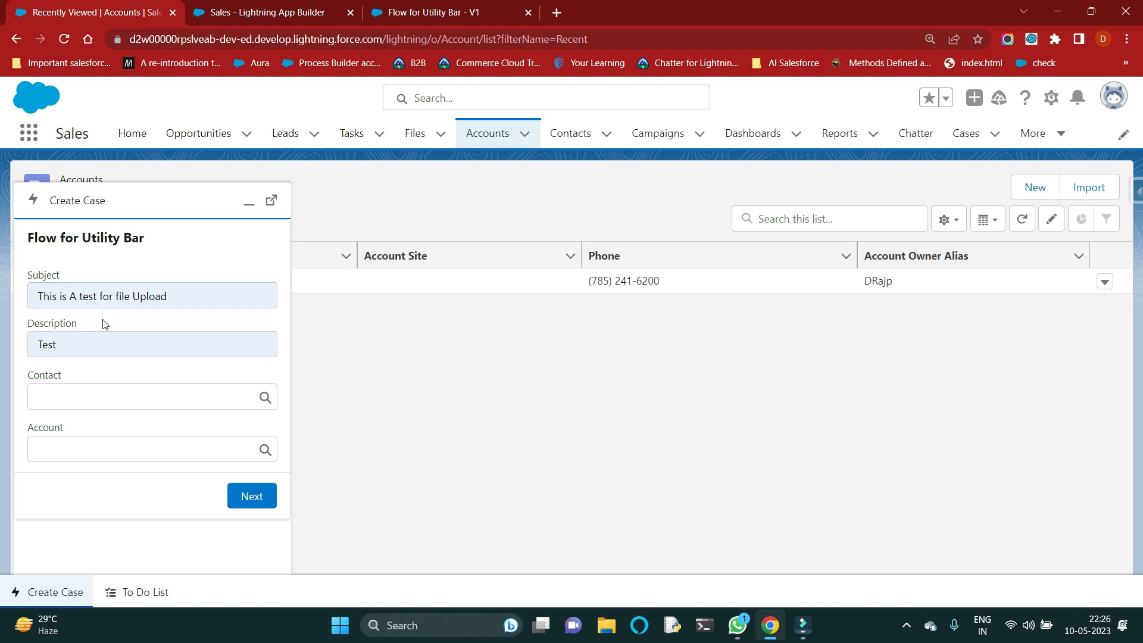
Step: Reload the Accounts page and reopen the Create Case utility to check its Subject and Description fields
{"action": "left_click", "coordinate": [66, 41]}
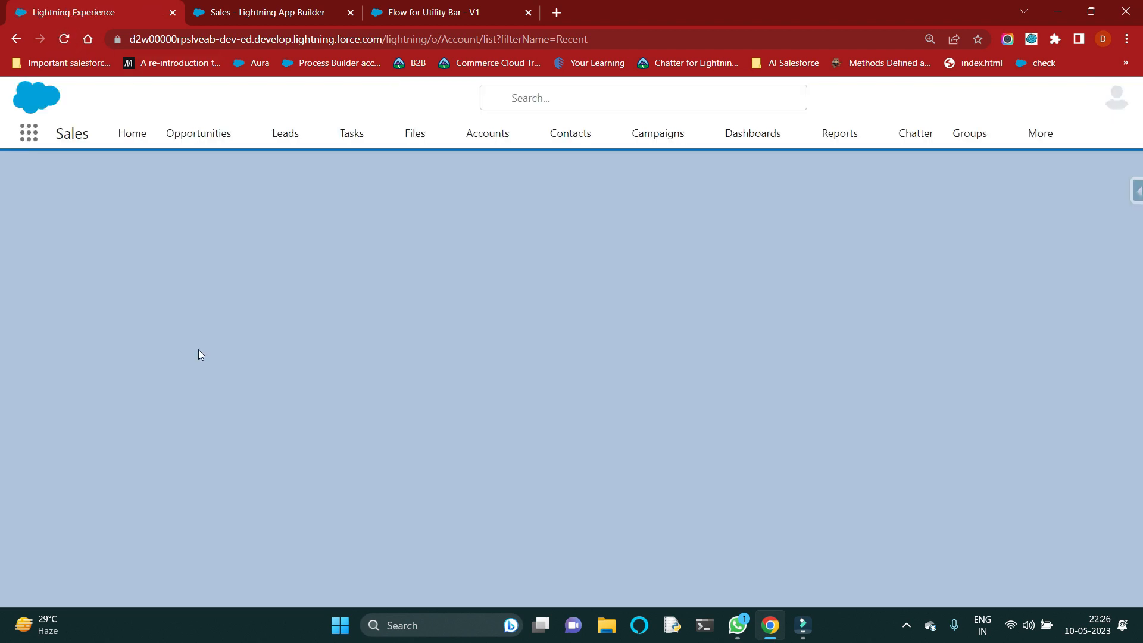
{"action": "left_click", "coordinate": [72, 586]}
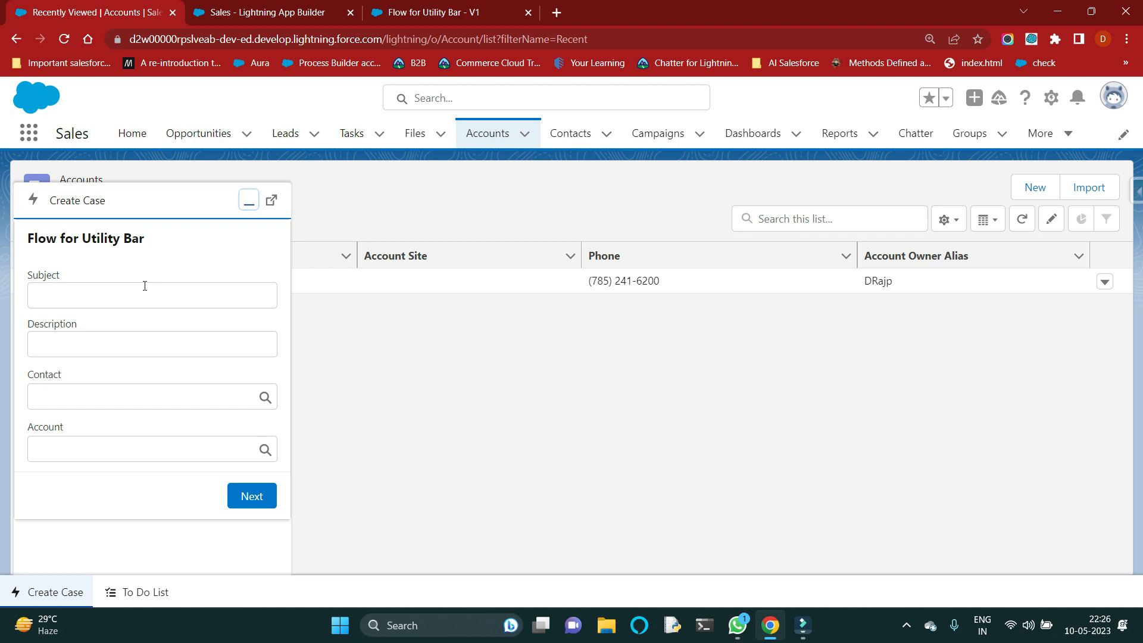
{"action": "left_click", "coordinate": [384, 359]}
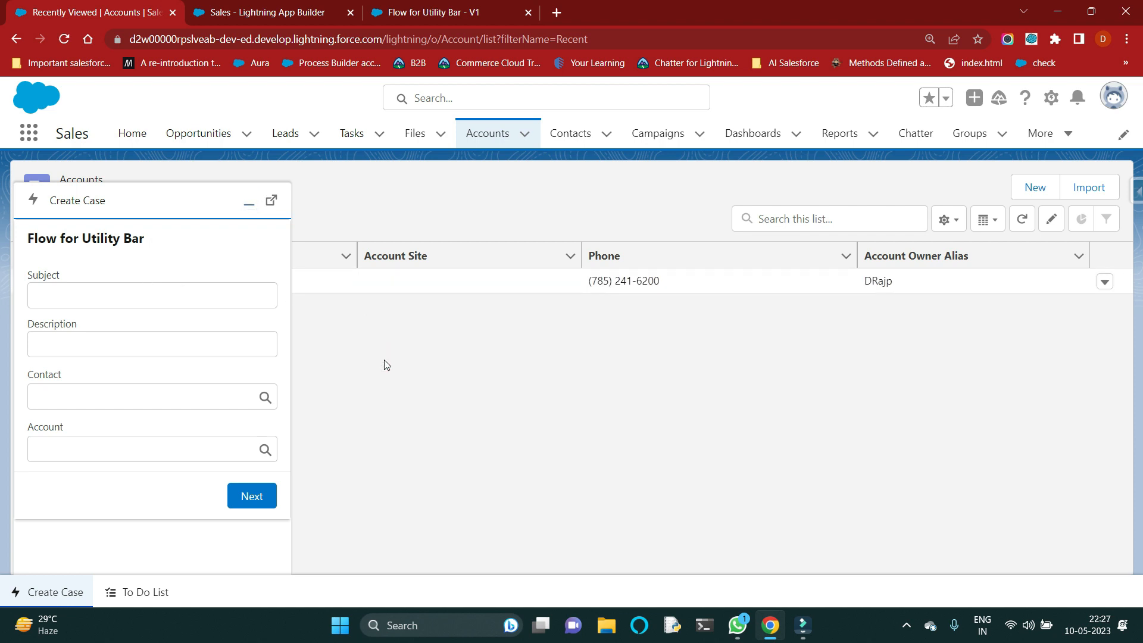